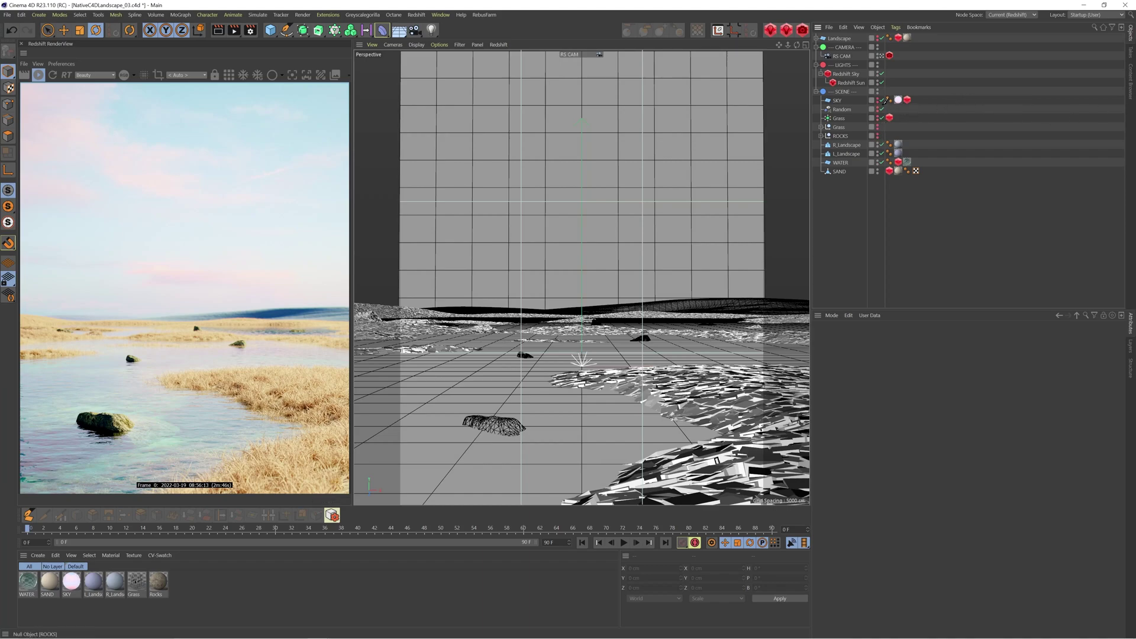
- Hide the sky, random effector, grass, rocks, both distant landscapes and the sand so that only WATER renders
drag(882, 100, 883, 122)
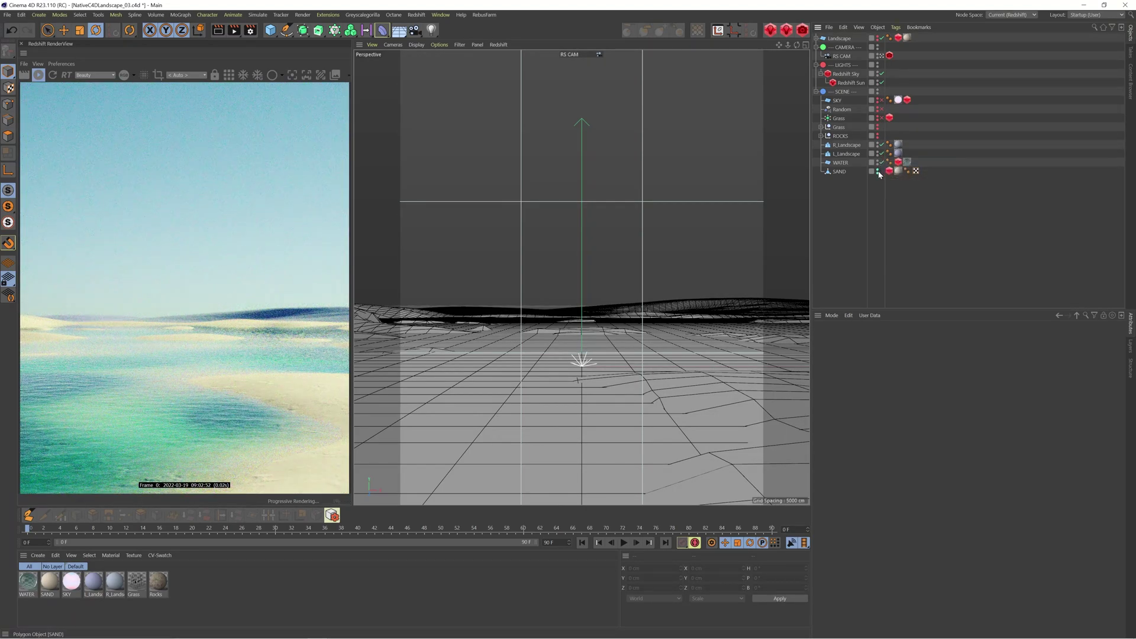
drag(882, 144, 882, 153)
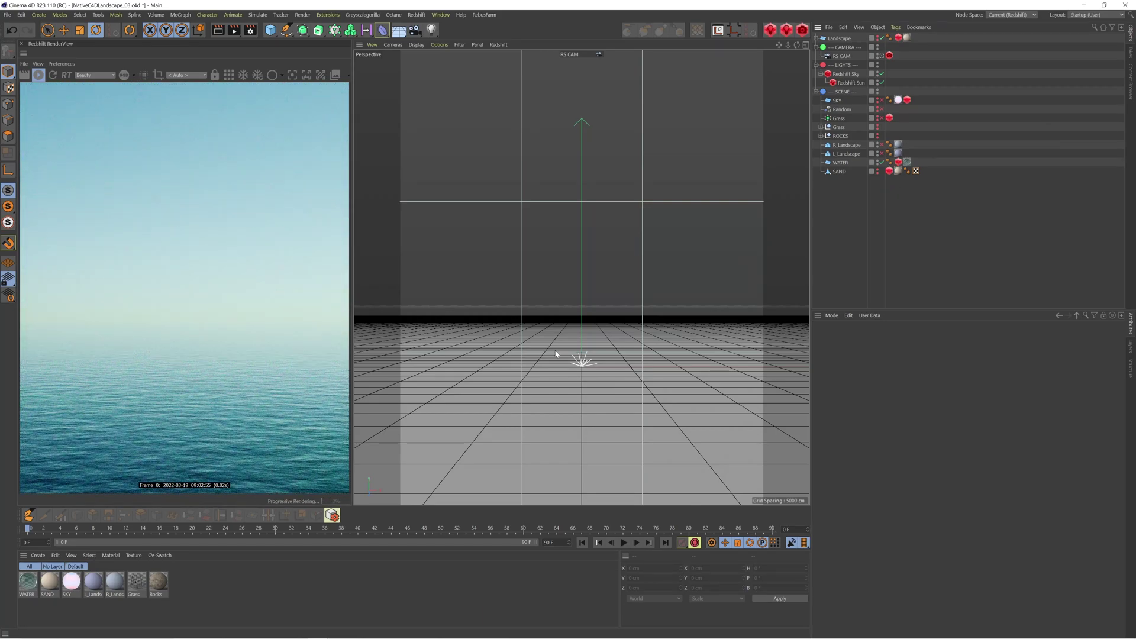
- Open the WATER material's shader graph and preview the Maxon Noise that feeds the bump map directly as the output
double_click(27, 582)
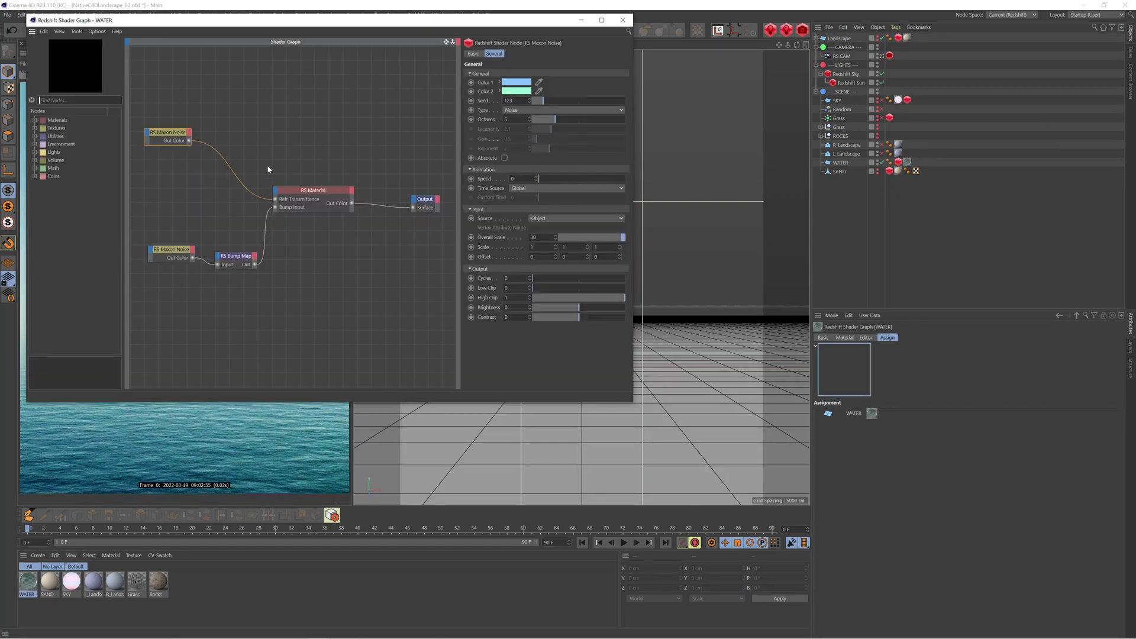
drag(260, 19, 653, 68)
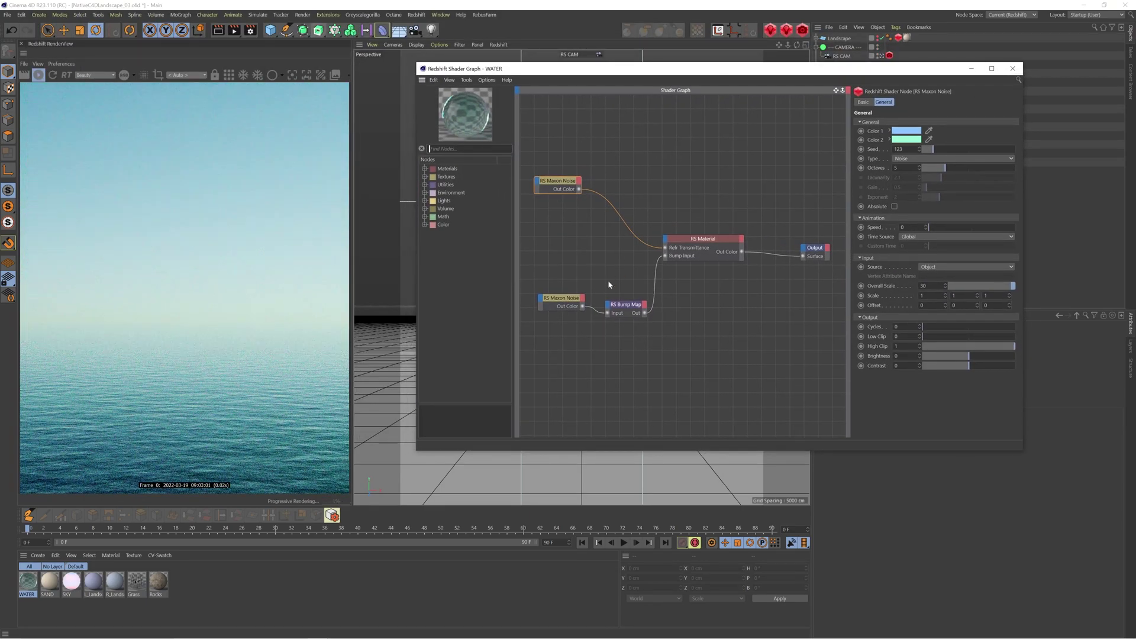
click(572, 301)
ctrl+shift+click(573, 302)
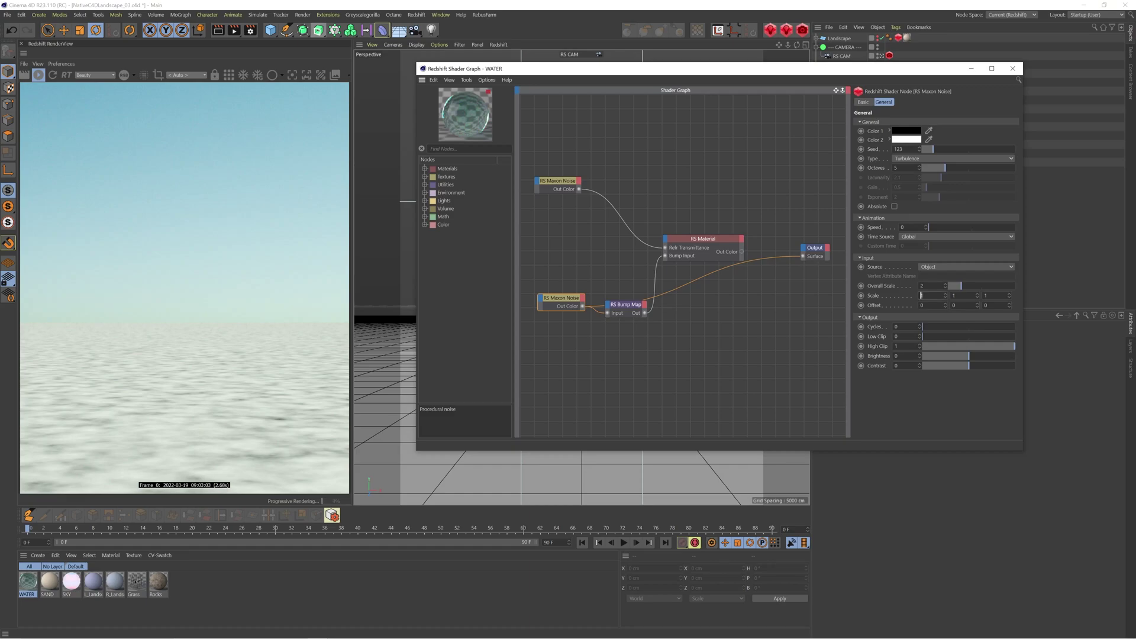
- Try an X scale of 3 on the bump noise, comparing the raw noise preview with the full RS Material output
text(3)
key(Return)
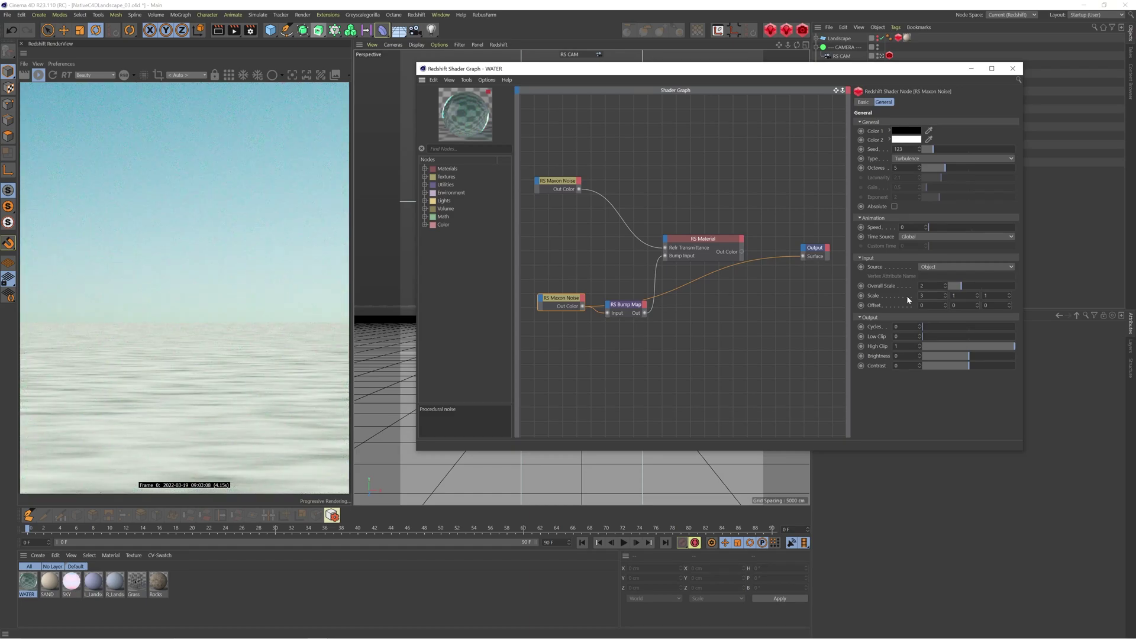
ctrl+shift+click(699, 247)
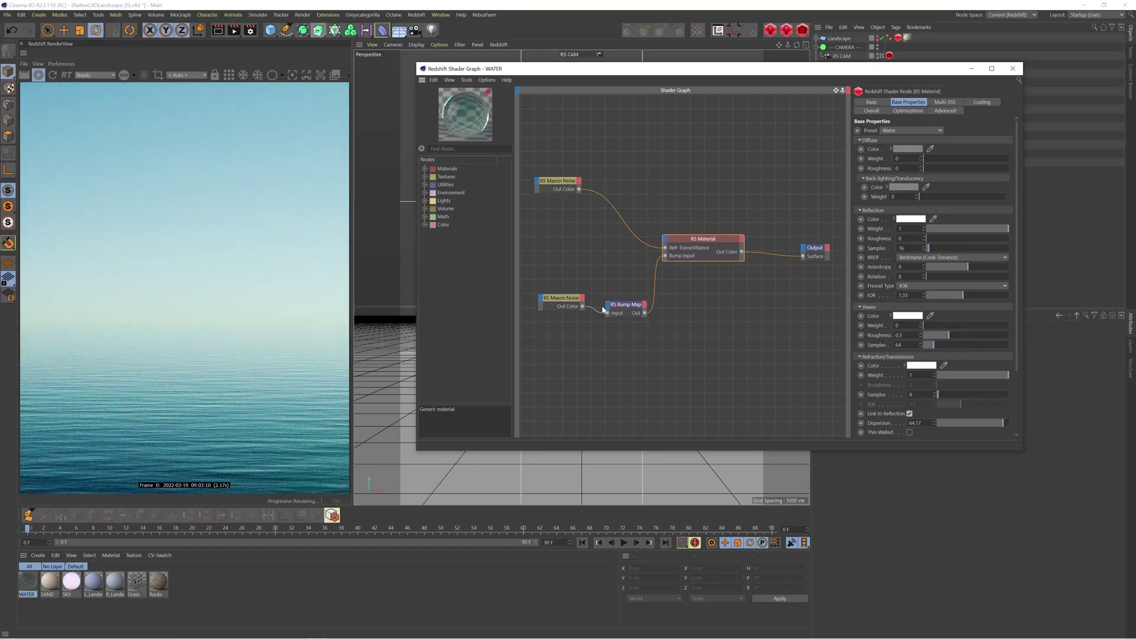
ctrl+shift+click(574, 301)
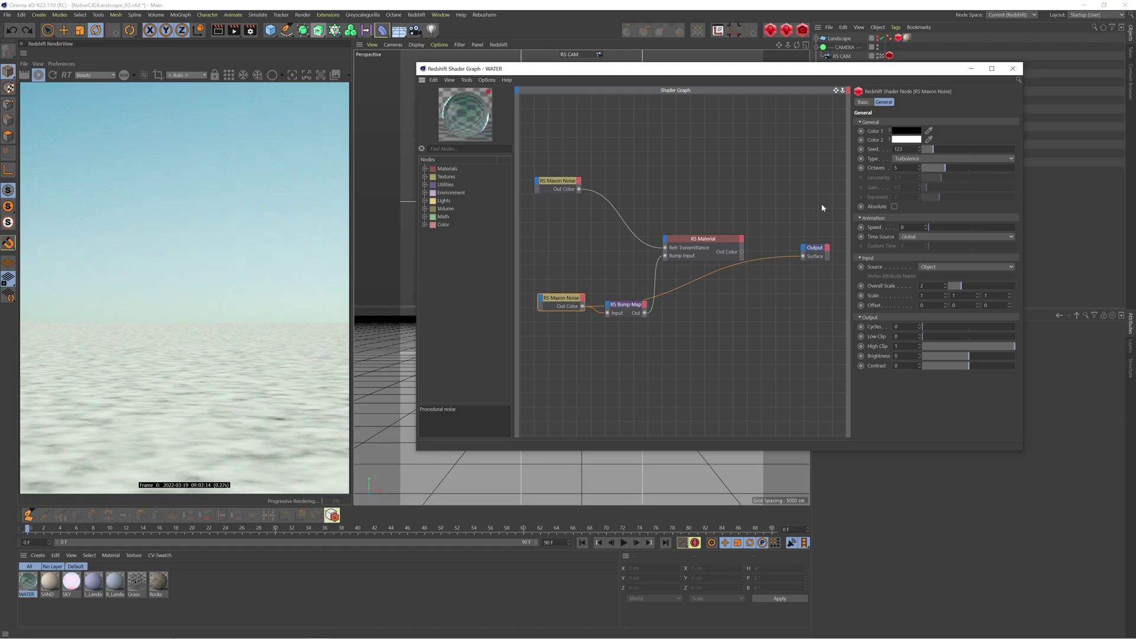
ctrl+shift+click(714, 241)
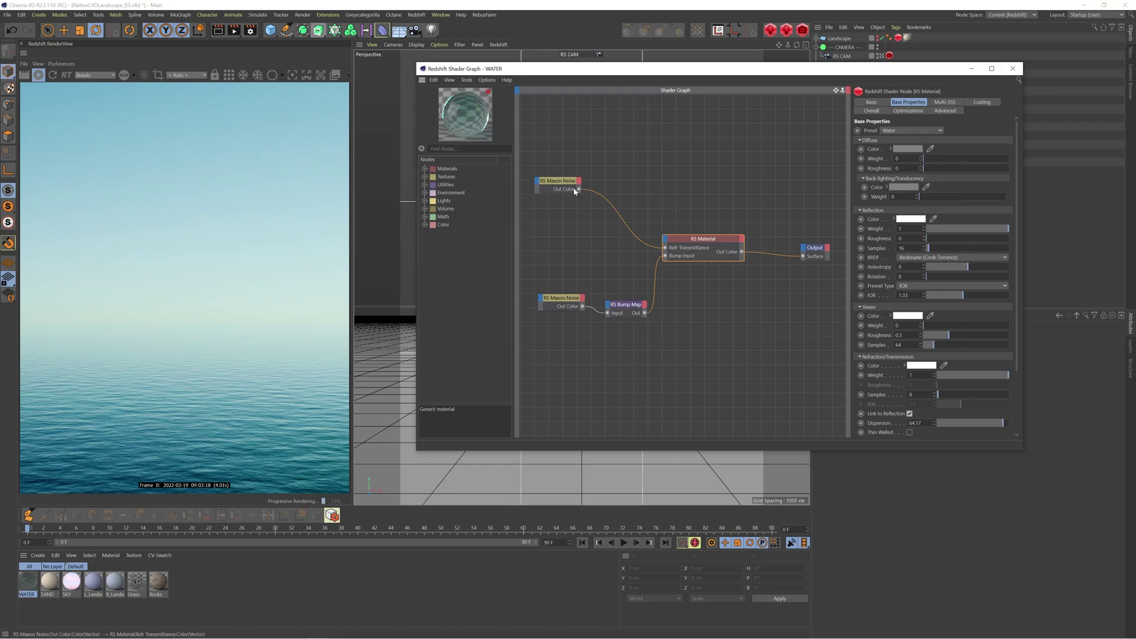
- Inspect the Maxon Noise driving the water's refraction transmittance with SAND shown in the render, and close the shader graph
click(548, 179)
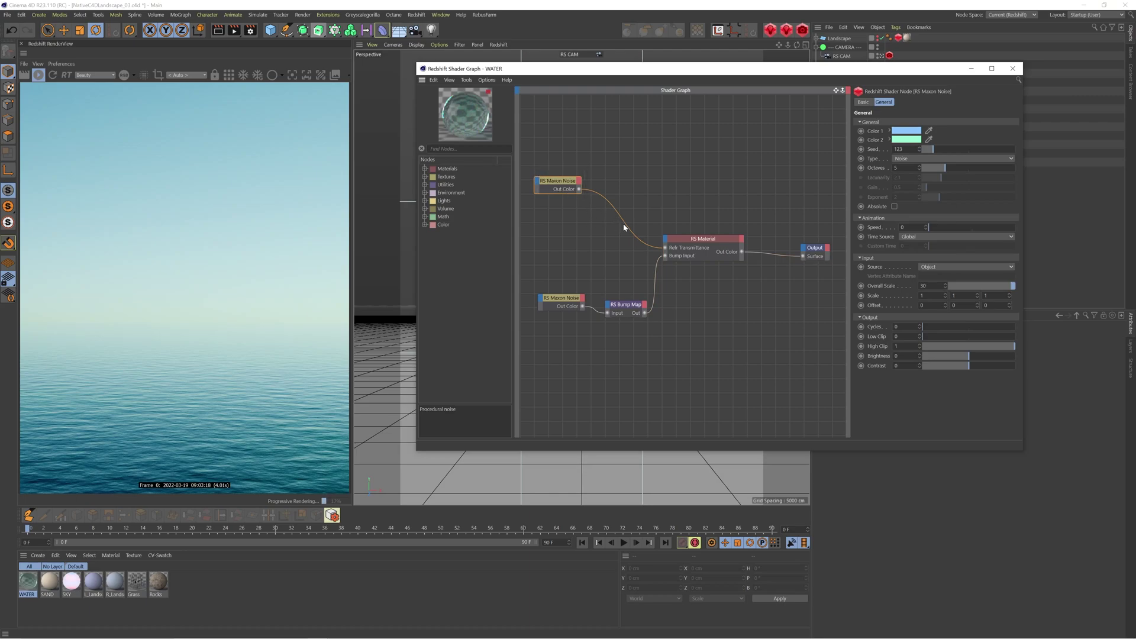
drag(697, 74, 714, 234)
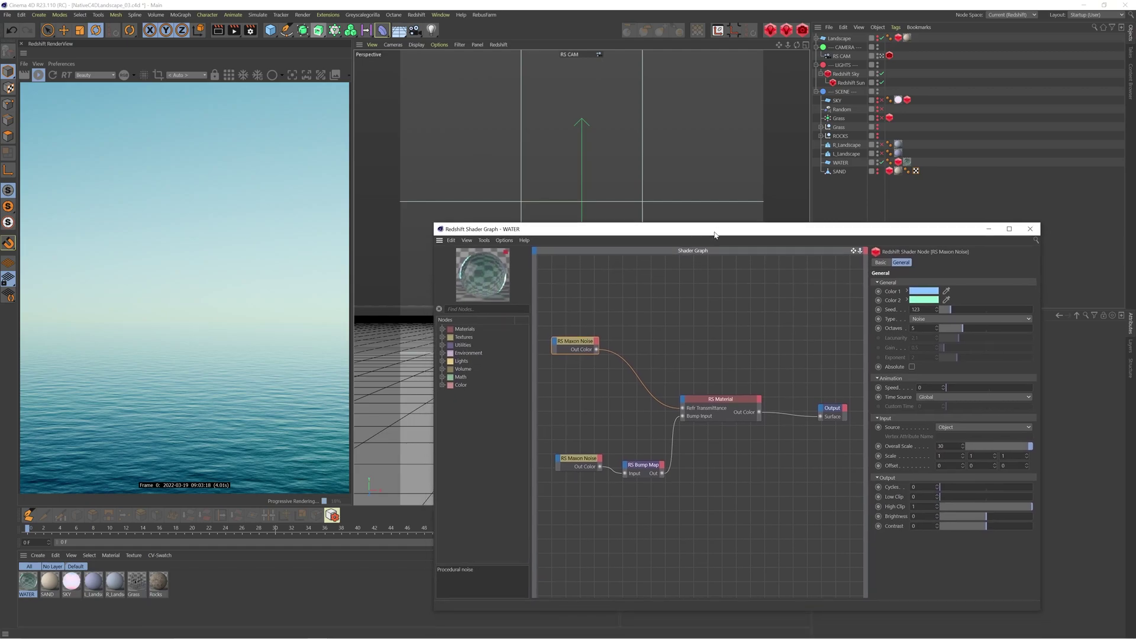
click(879, 172)
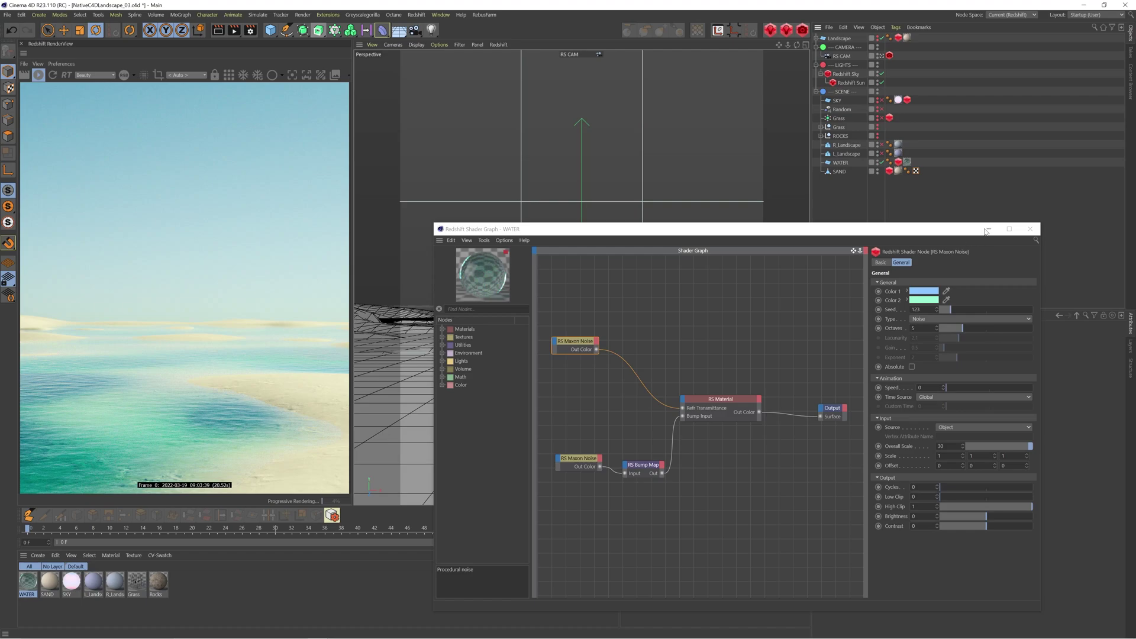
click(1030, 230)
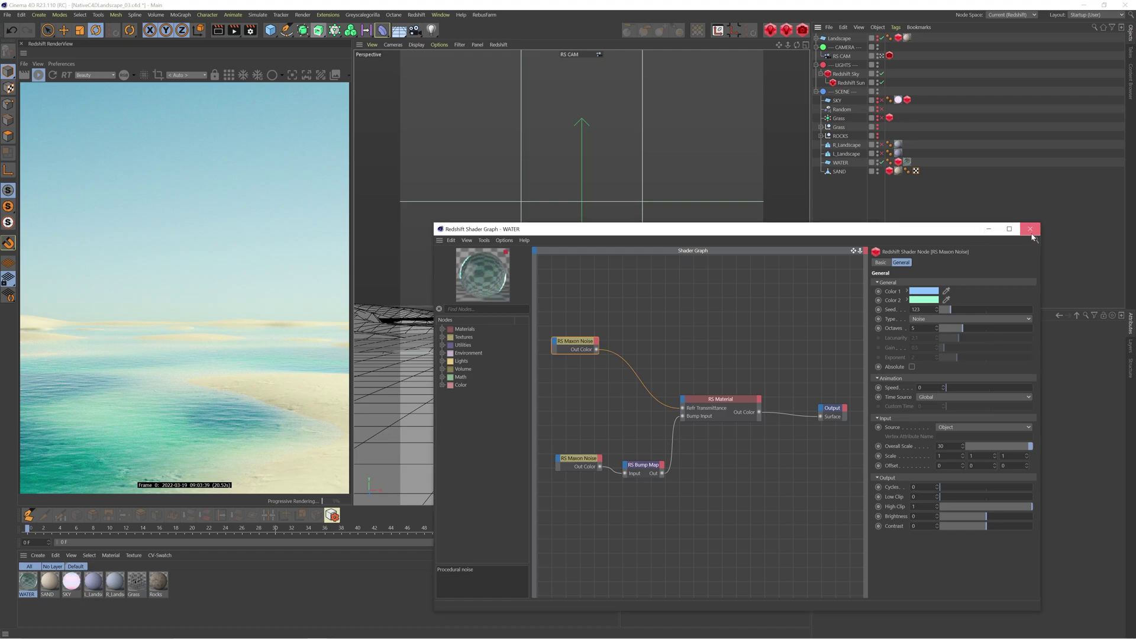
click(1031, 232)
- Enable the L_Landscape object and hide SAND to isolate the distant hill above the water
click(848, 171)
click(850, 193)
click(847, 154)
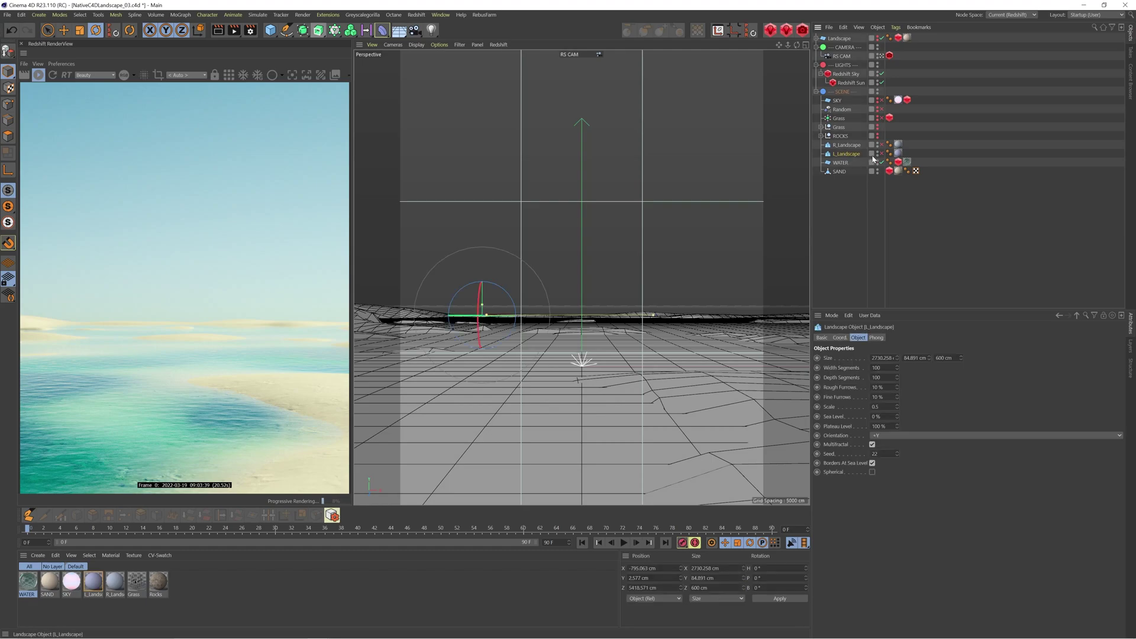
click(881, 154)
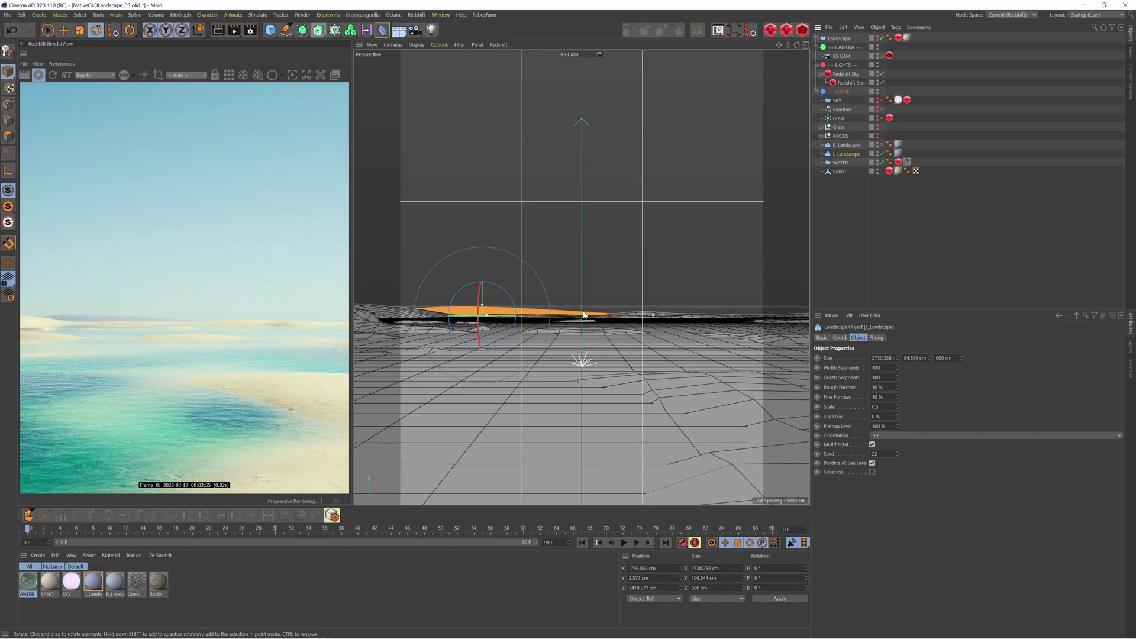
click(878, 172)
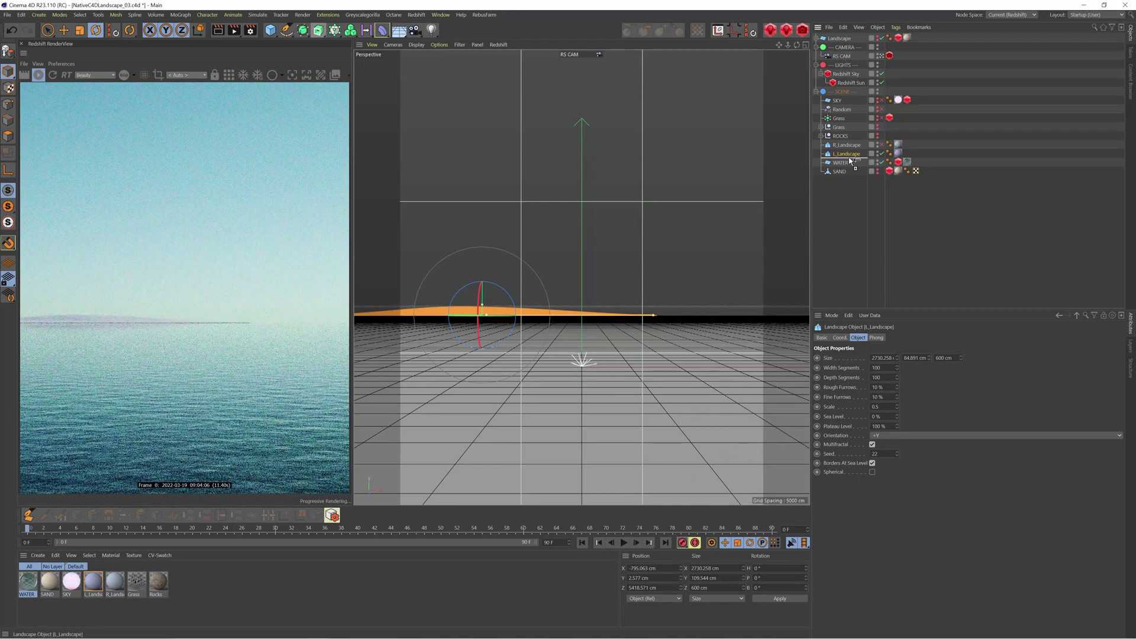
- Try a lowered copy of L_Landscape closer to the camera, at about Z 359 cm and Y -11 cm, and delete it
ctrl+drag(854, 158, 853, 164)
key(e)
key(F5)
drag(740, 158, 740, 331)
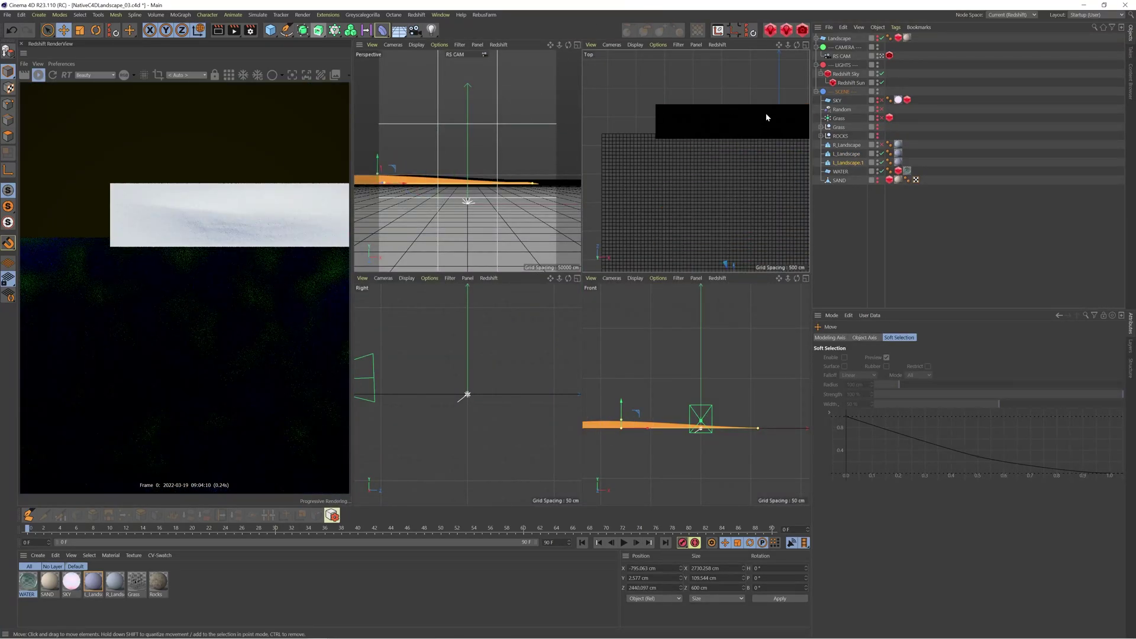
scroll(763, 115, down, 3)
drag(749, 143, 757, 209)
key(F1)
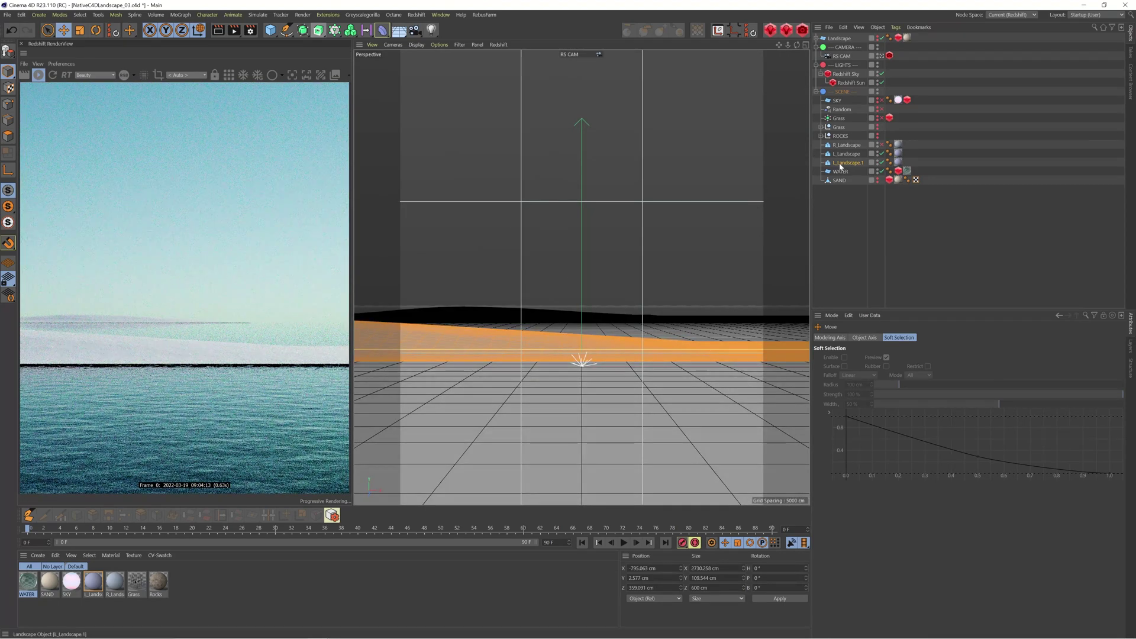
click(848, 162)
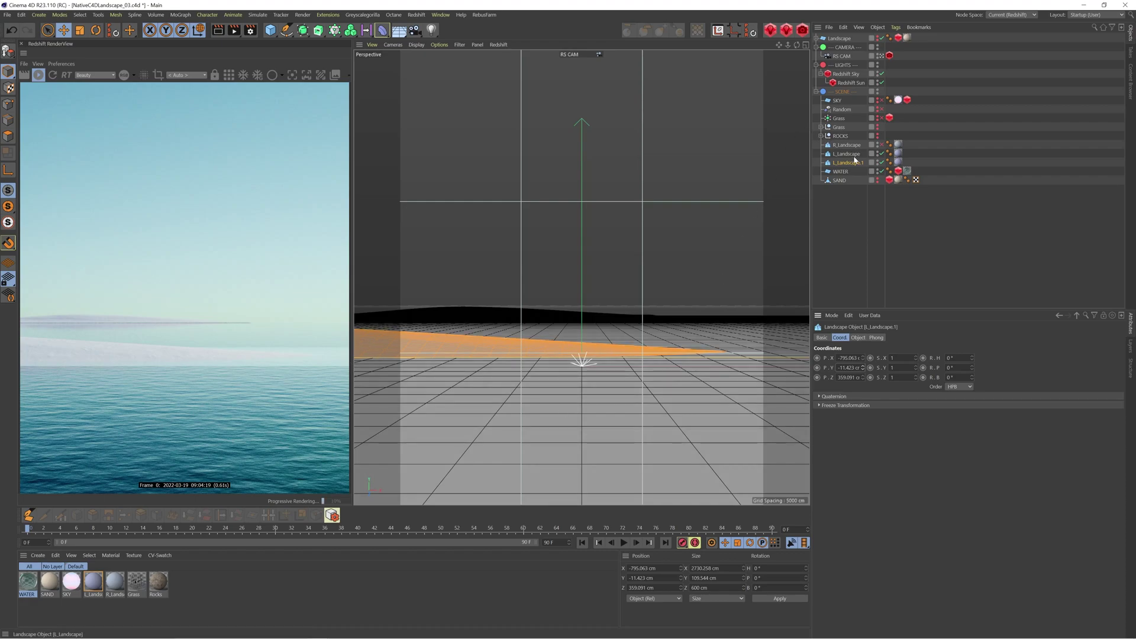
key(Delete)
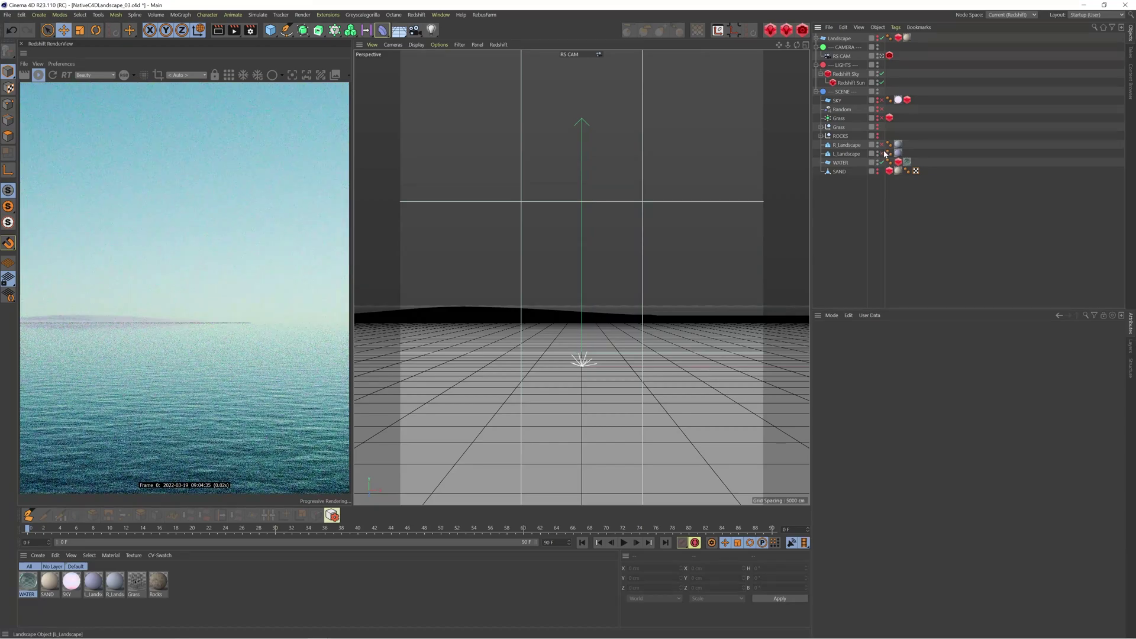
- Move the Landscape plane with its Displacer into the SCENE group above SAND and display it in place of SAND
click(878, 172)
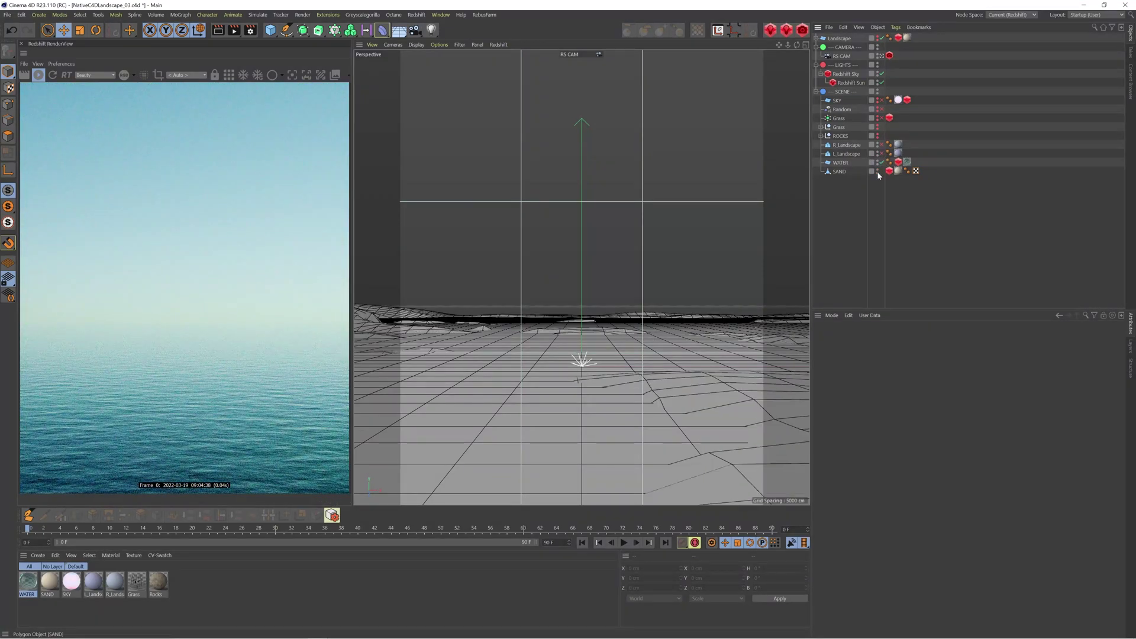
click(845, 173)
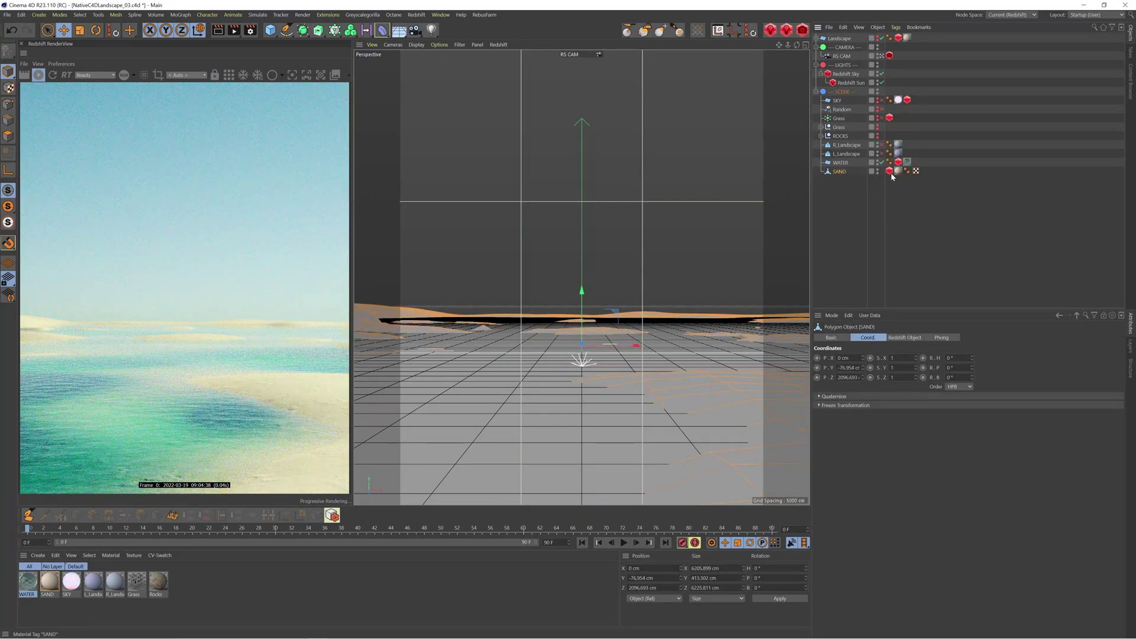
click(865, 39)
drag(876, 38, 829, 168)
click(821, 163)
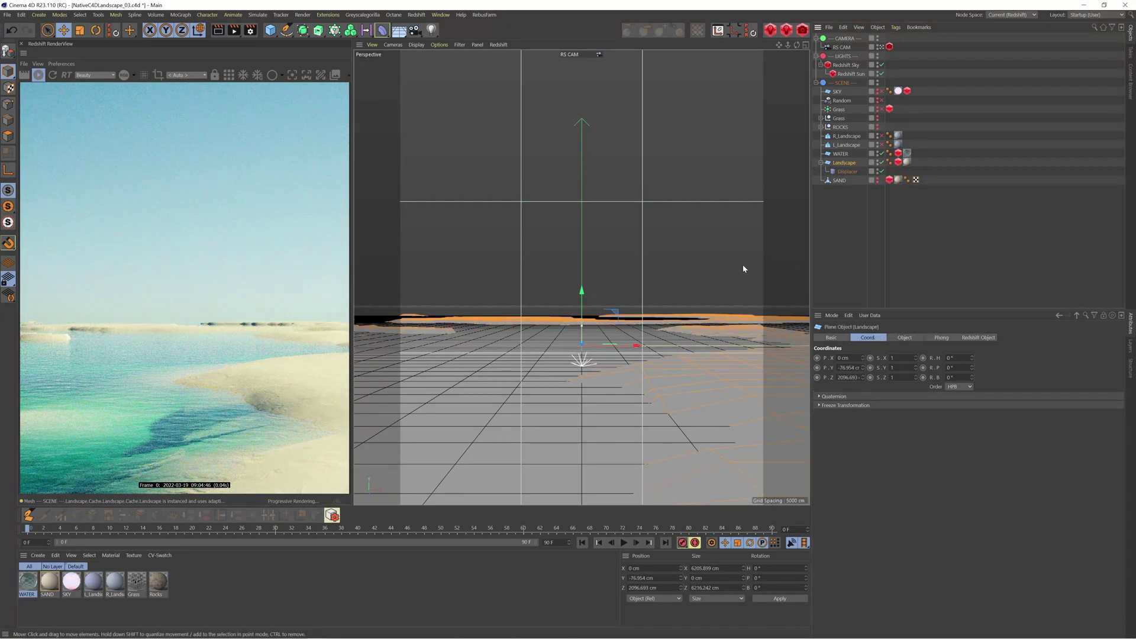
- Lock the render view to RS CAM and switch the viewport to the default camera, looking over the whole terrain
click(215, 75)
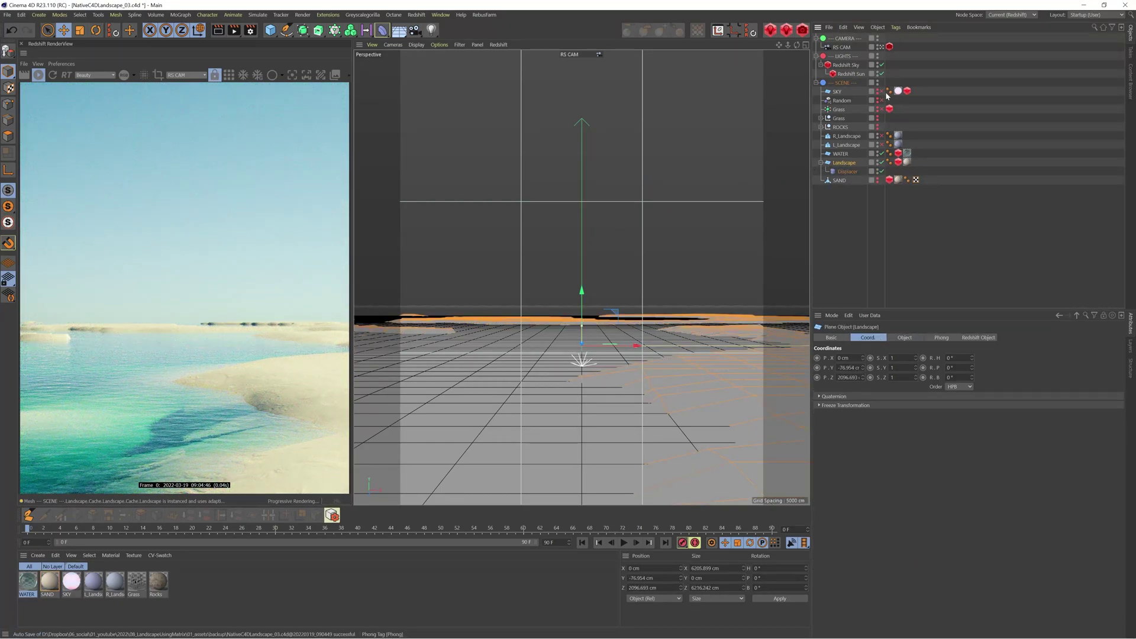
click(880, 47)
scroll(664, 247, down, 5)
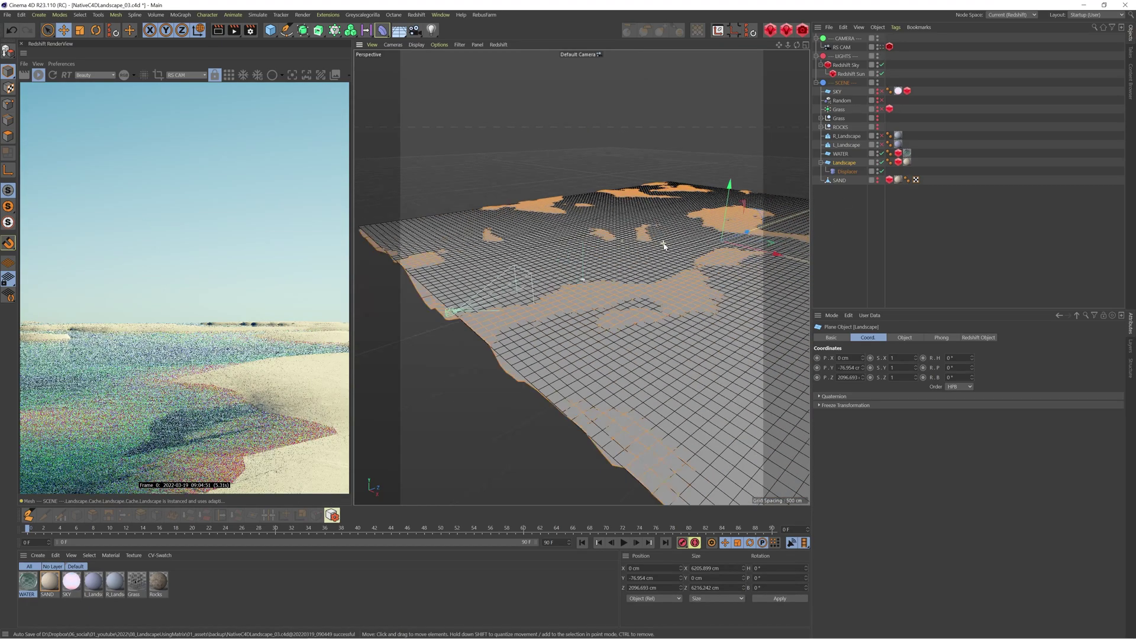
- Open the noise shader of the Landscape plane's Displacer and examine the displaced terrain from the side and front
click(847, 172)
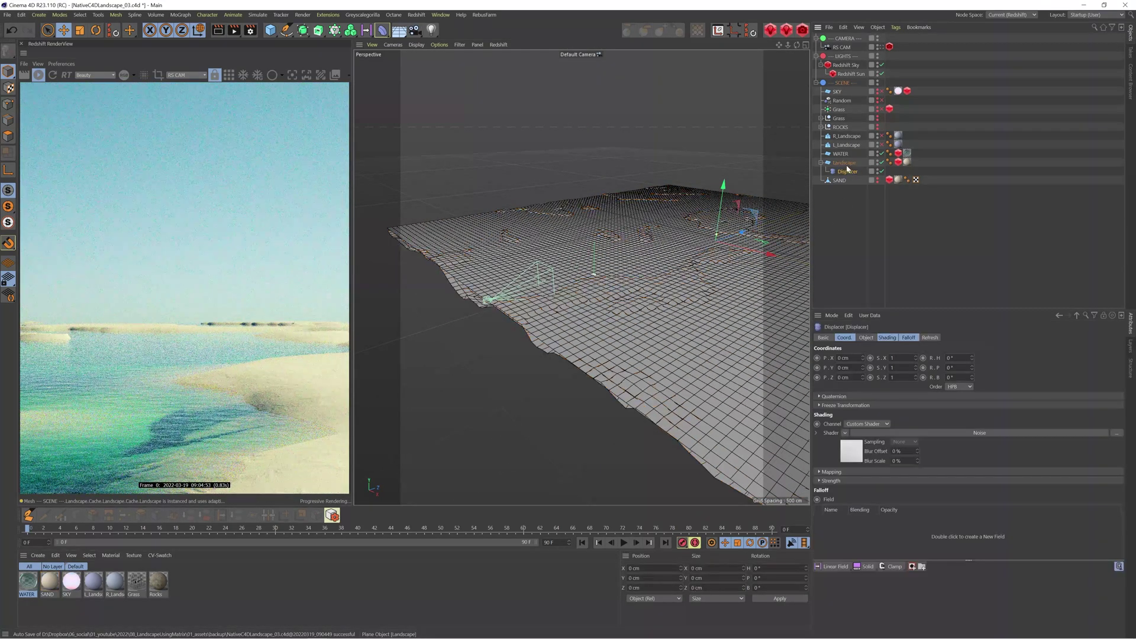
click(841, 163)
click(847, 172)
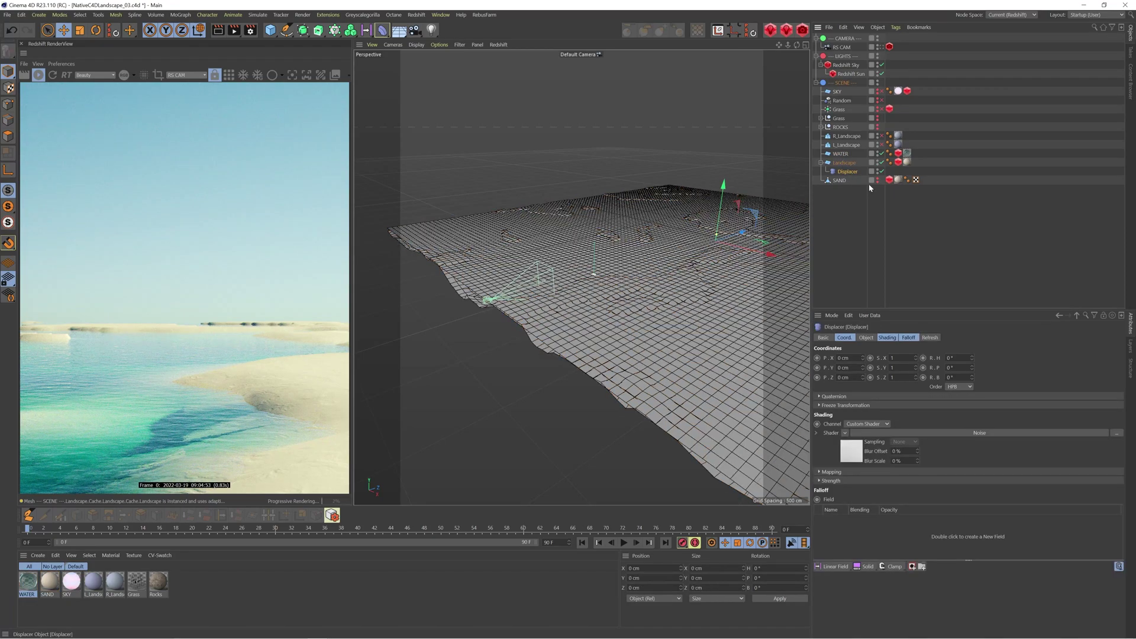
click(887, 338)
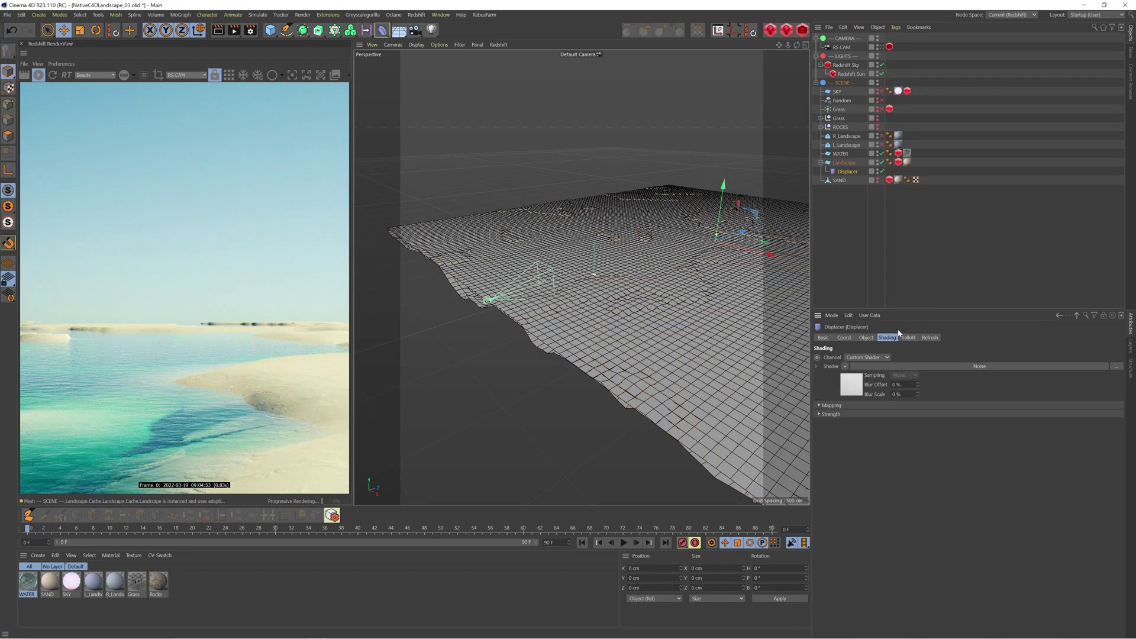
click(848, 391)
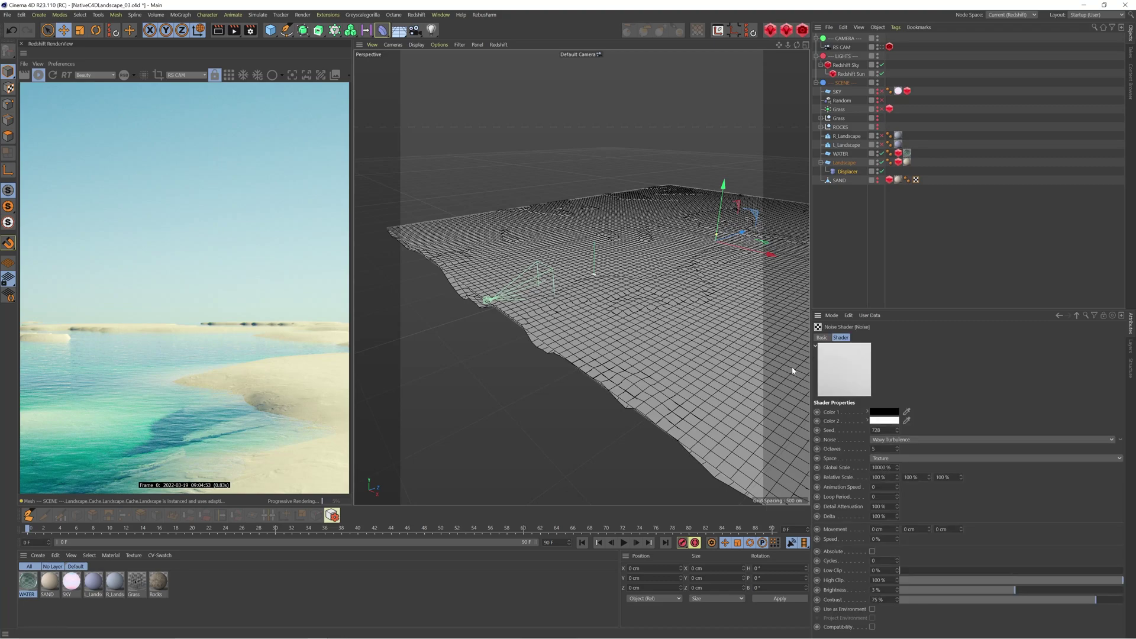
mouse_move(797, 45)
mouse_down()
mouse_move(797, 83)
mouse_move(797, 62)
mouse_up()
alt+drag(715, 241, 629, 267)
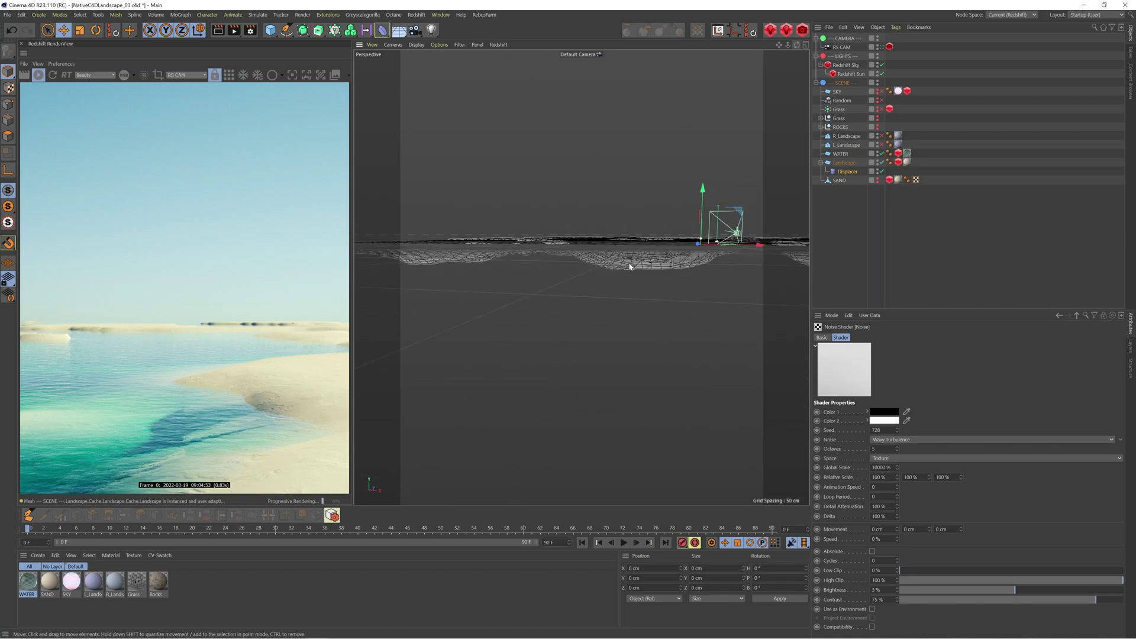
scroll(628, 268, up, 2)
drag(793, 50, 766, 83)
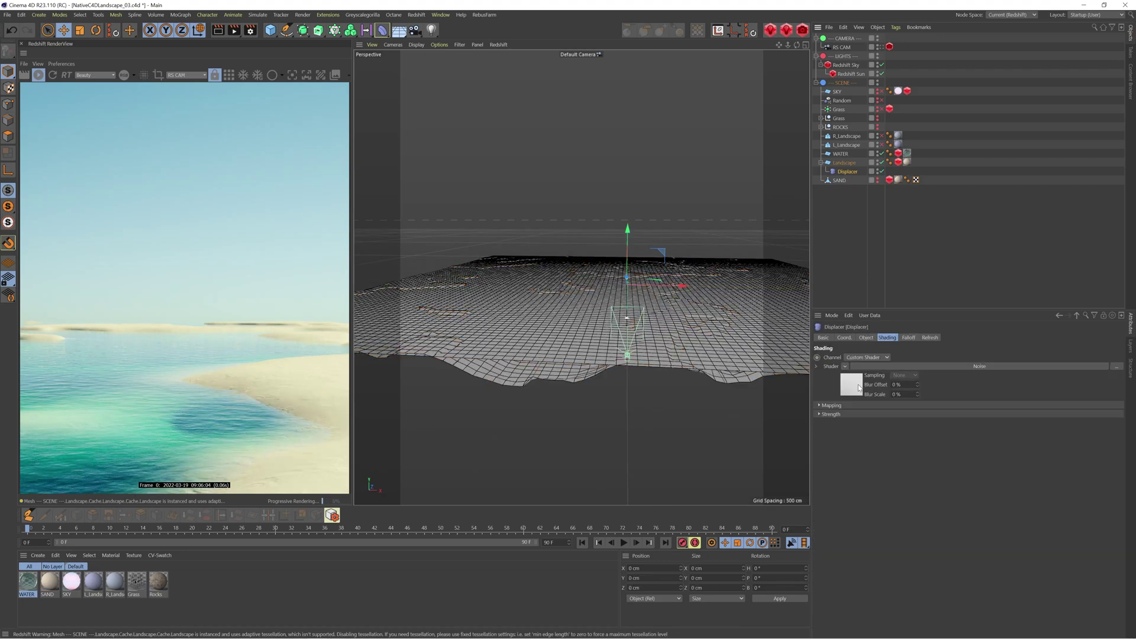
- Step the Displacer noise shader's seed up to 732 to try different shoreline layouts
click(859, 388)
click(897, 432)
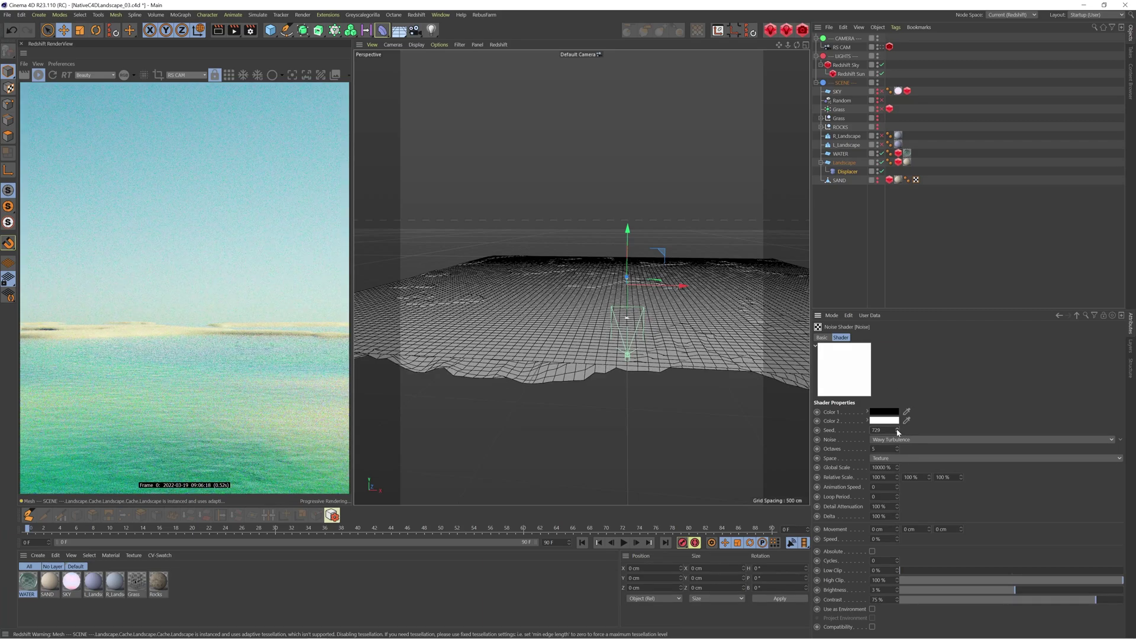
click(897, 430)
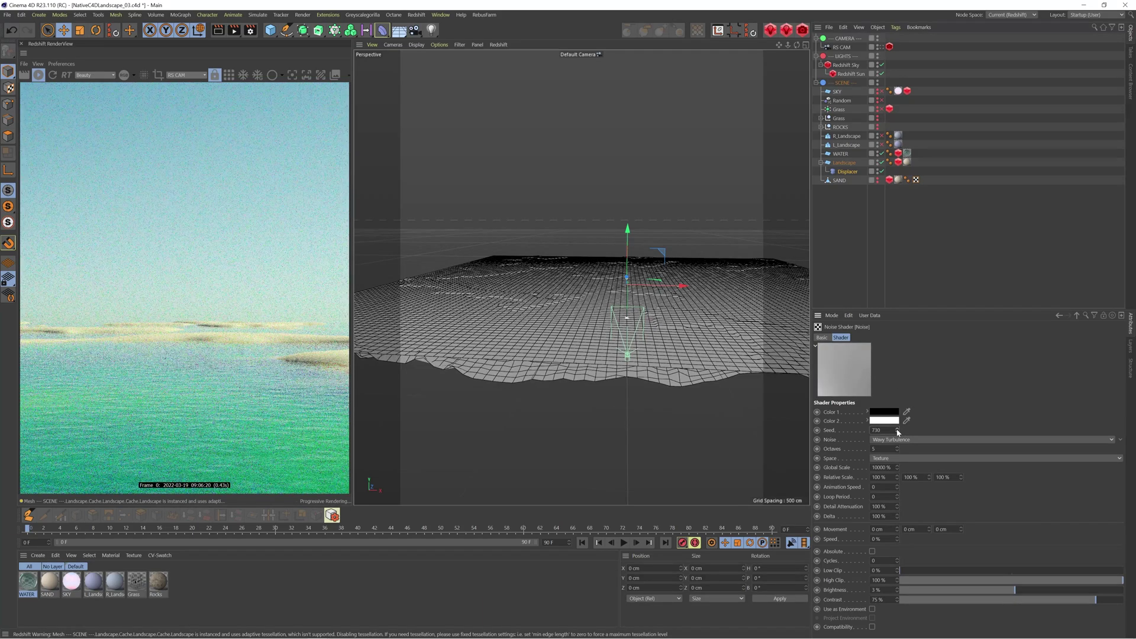
click(897, 431)
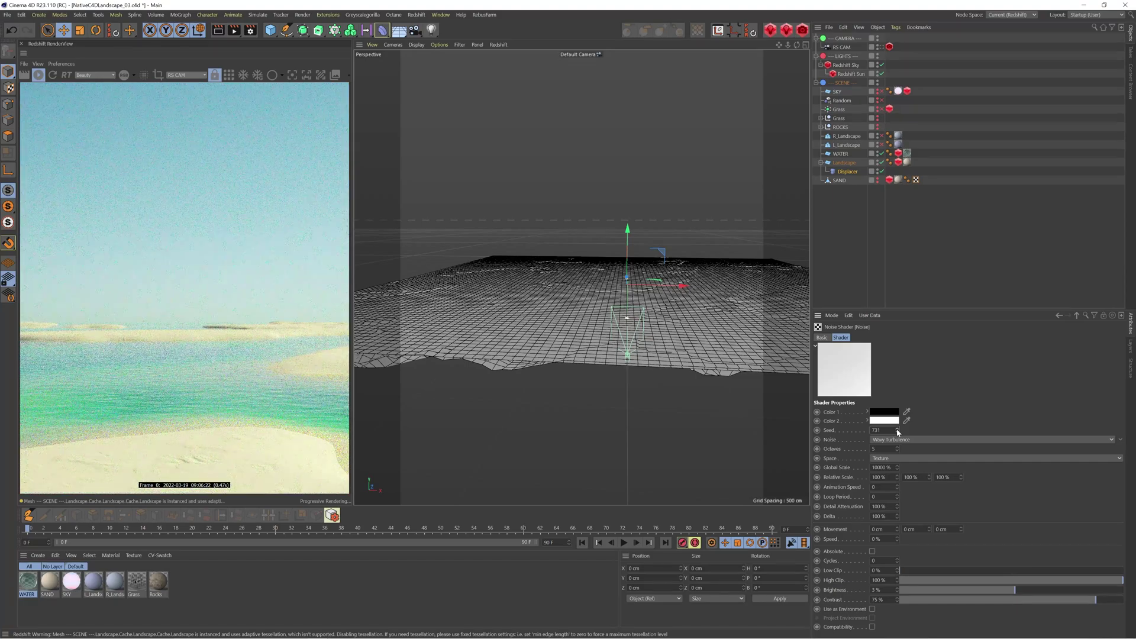
click(897, 431)
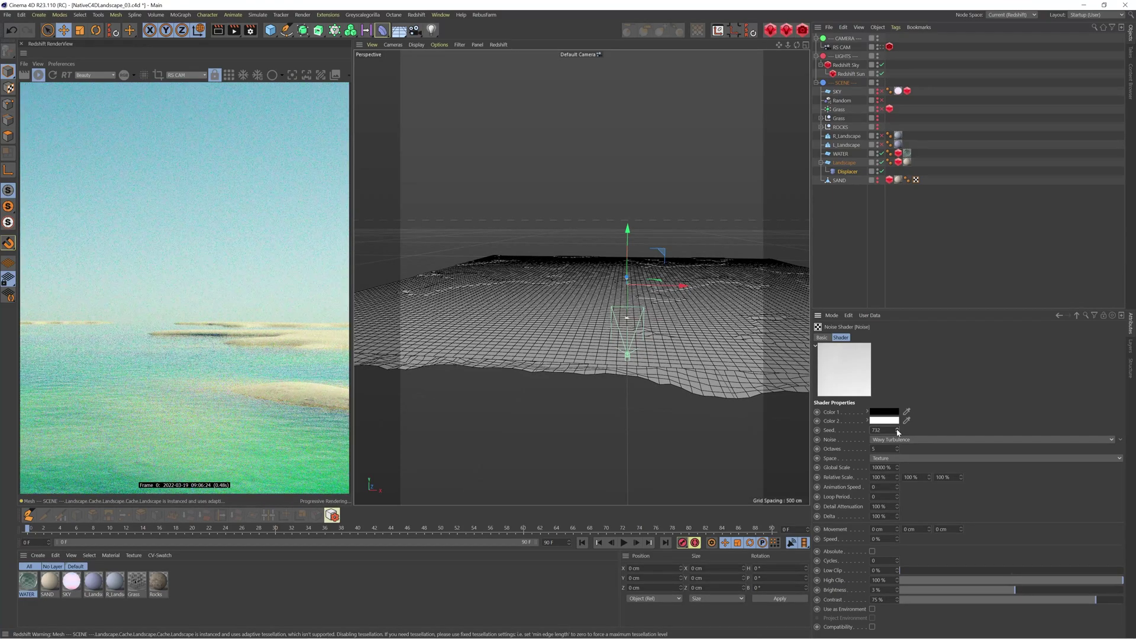
- Try noise seed 733, and swap the terrain by deleting the Landscape plane with its Displacer and displaying SAND again
click(897, 431)
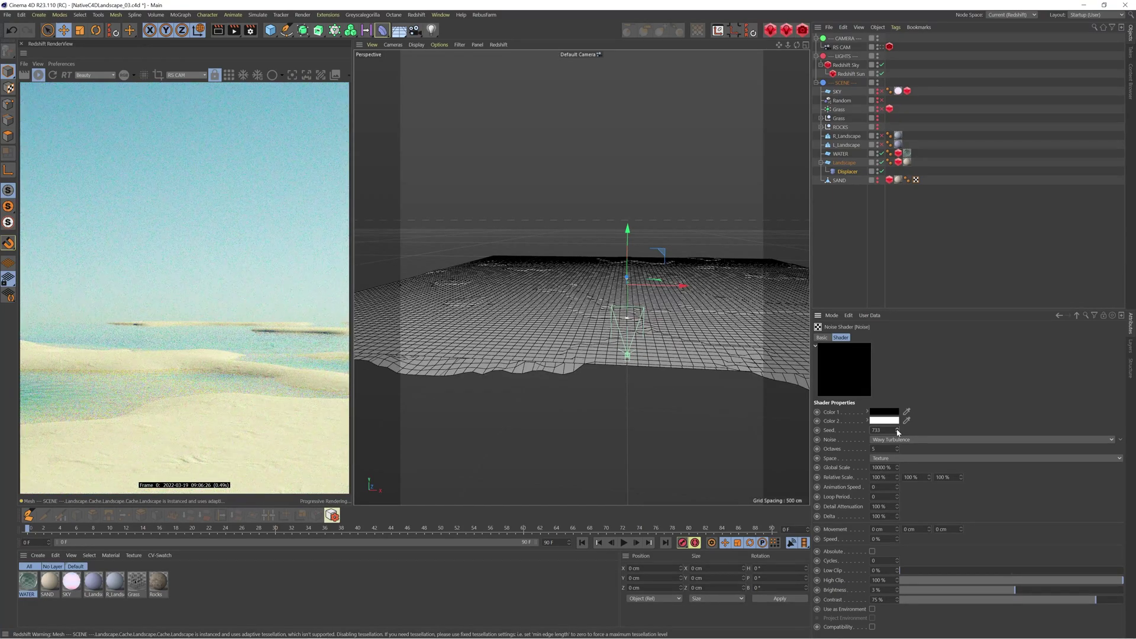
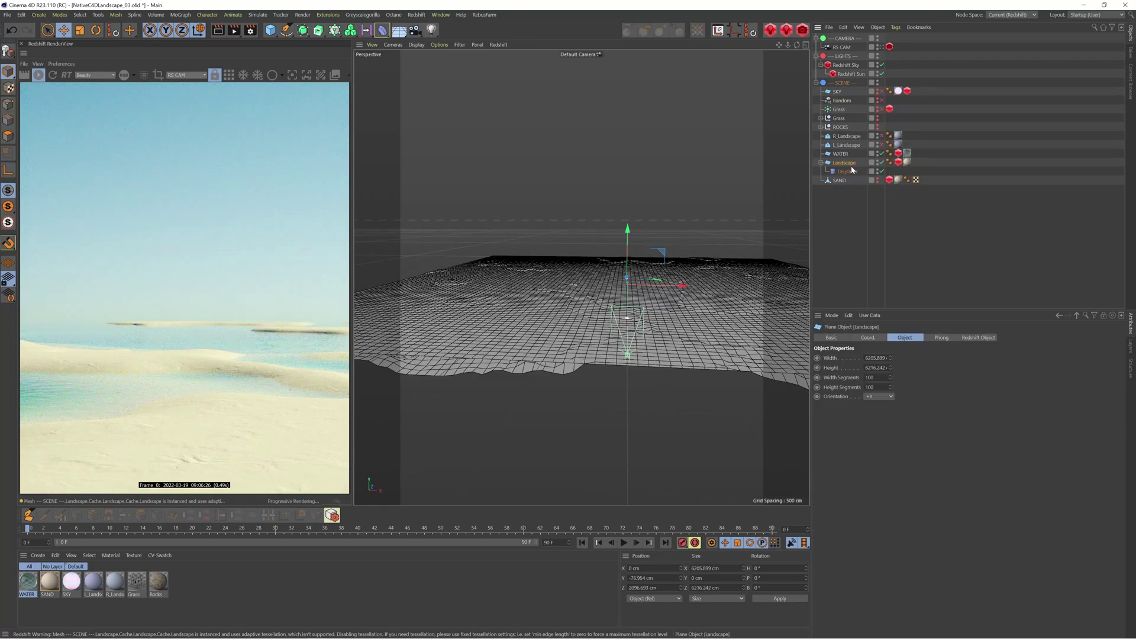
key(Delete)
click(878, 161)
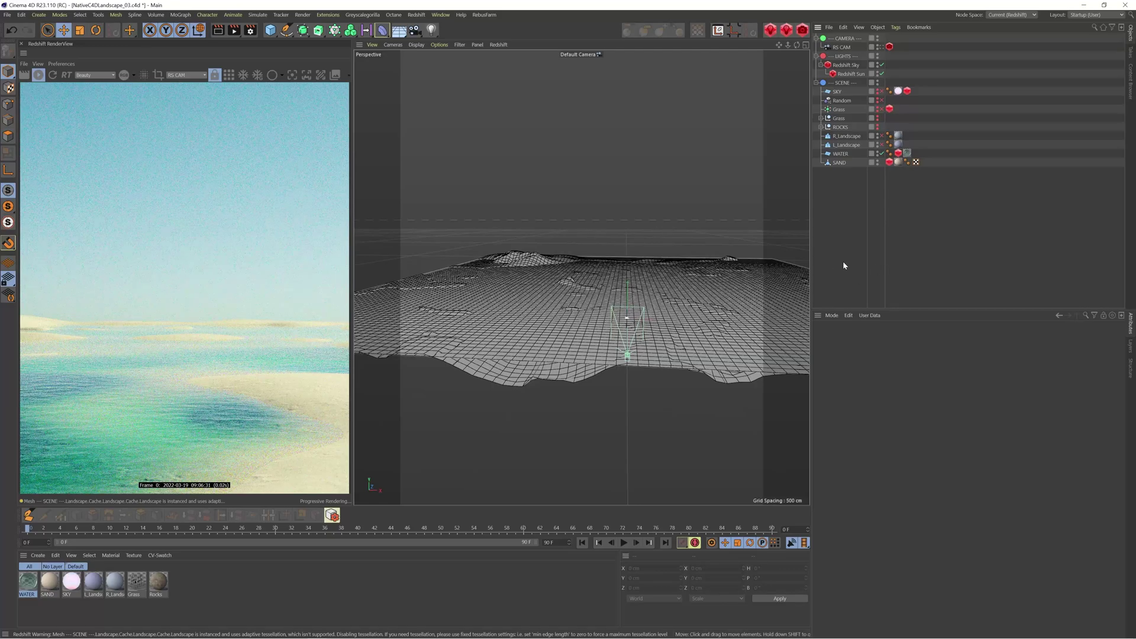
scroll(652, 271, up, 3)
alt+drag(648, 277, 524, 379)
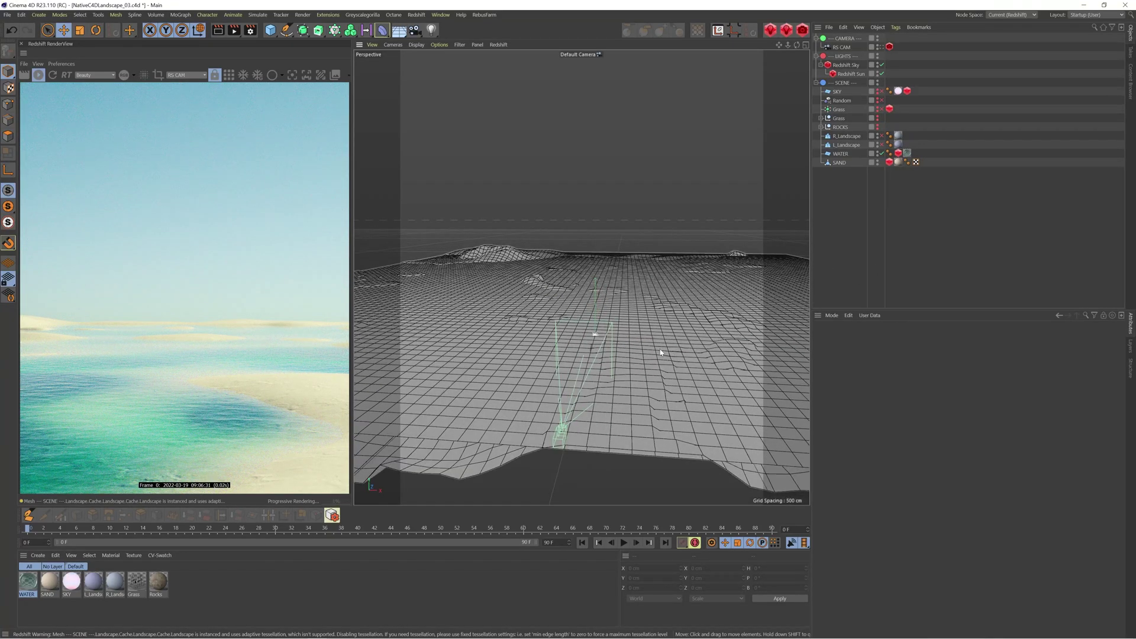
- Open the WATER material's shader graph and disconnect the upper Maxon Noise from the RS Material's Refr Transmittance input
double_click(28, 583)
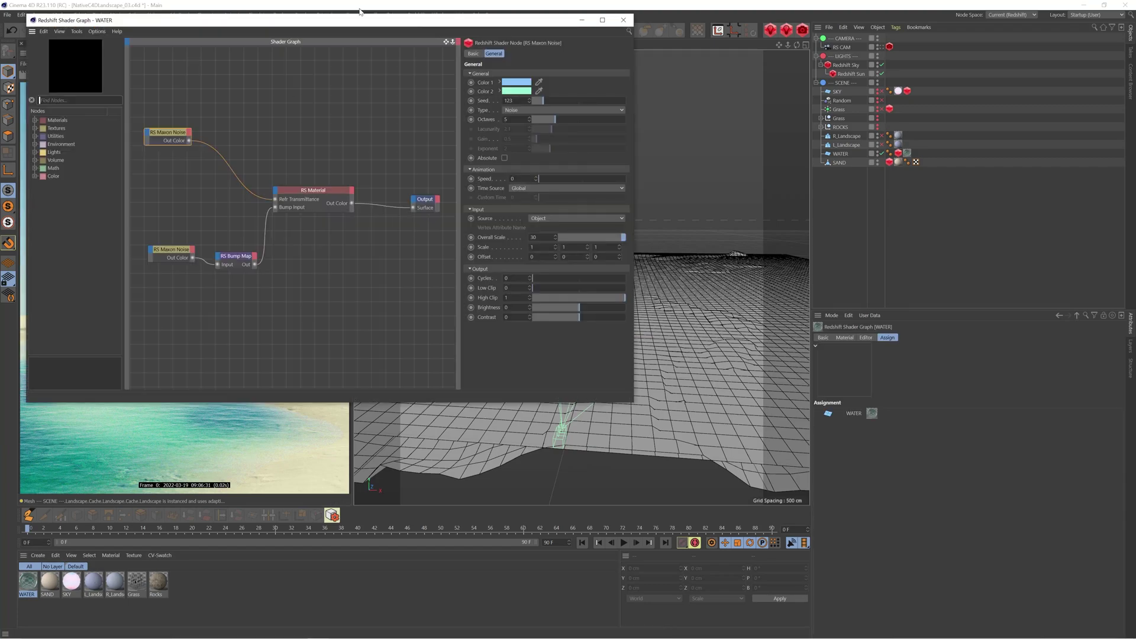
drag(453, 40, 731, 135)
drag(545, 240, 545, 267)
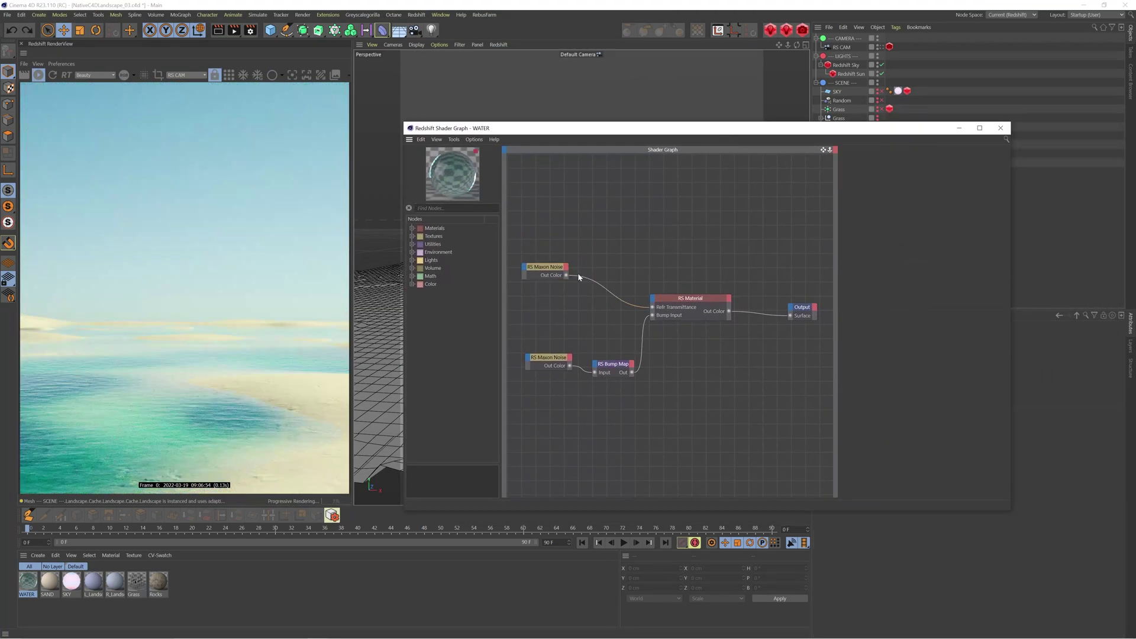
drag(653, 307, 587, 276)
- Try a pale pink sub-surface Transmittance Color on the WATER RS Material, with hue 6° and saturation 25%
click(651, 298)
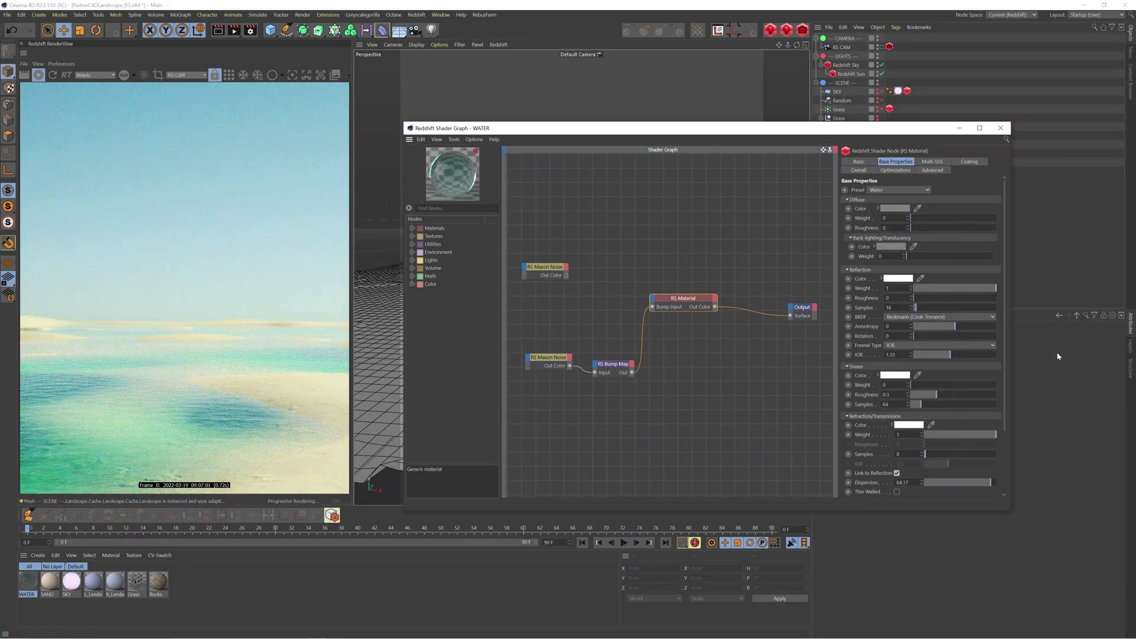
scroll(1008, 329, down, 4)
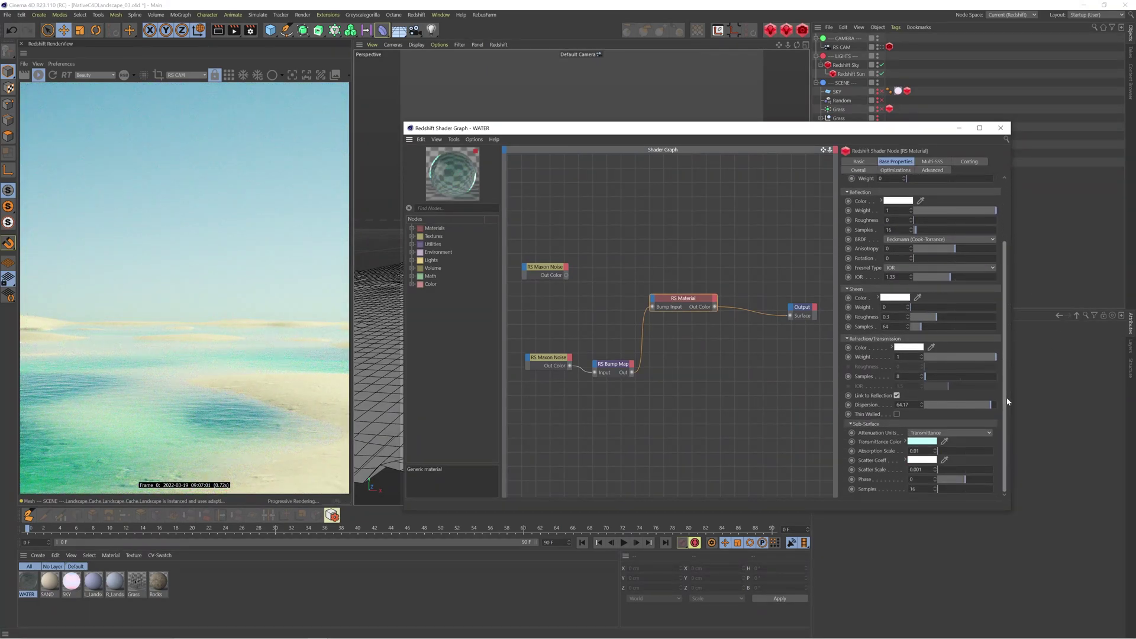
click(919, 443)
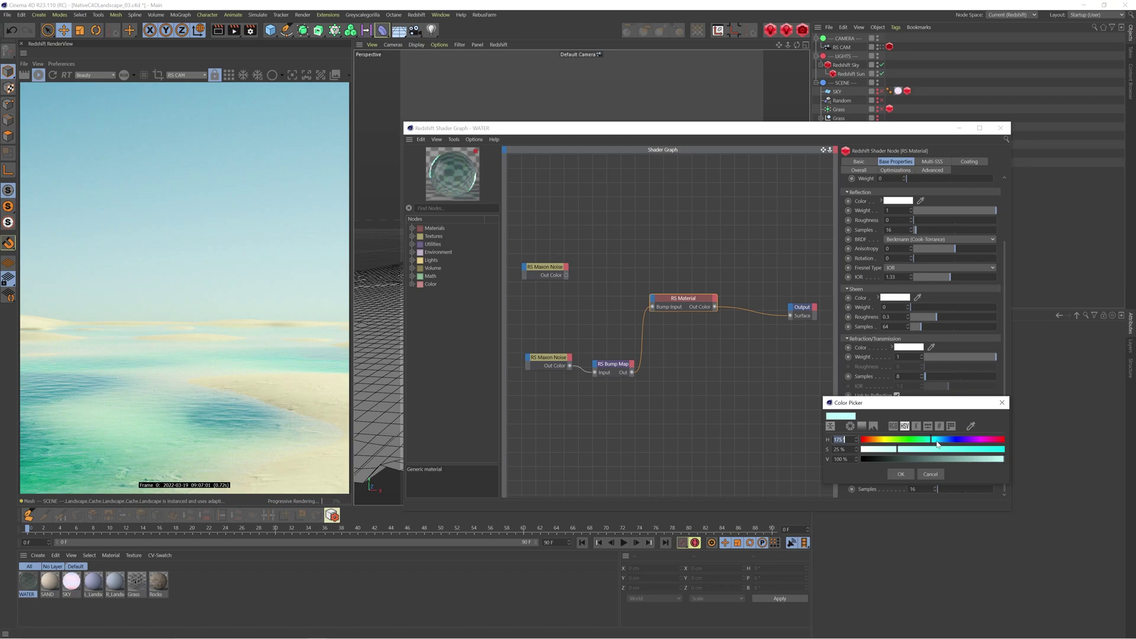
drag(931, 441, 864, 445)
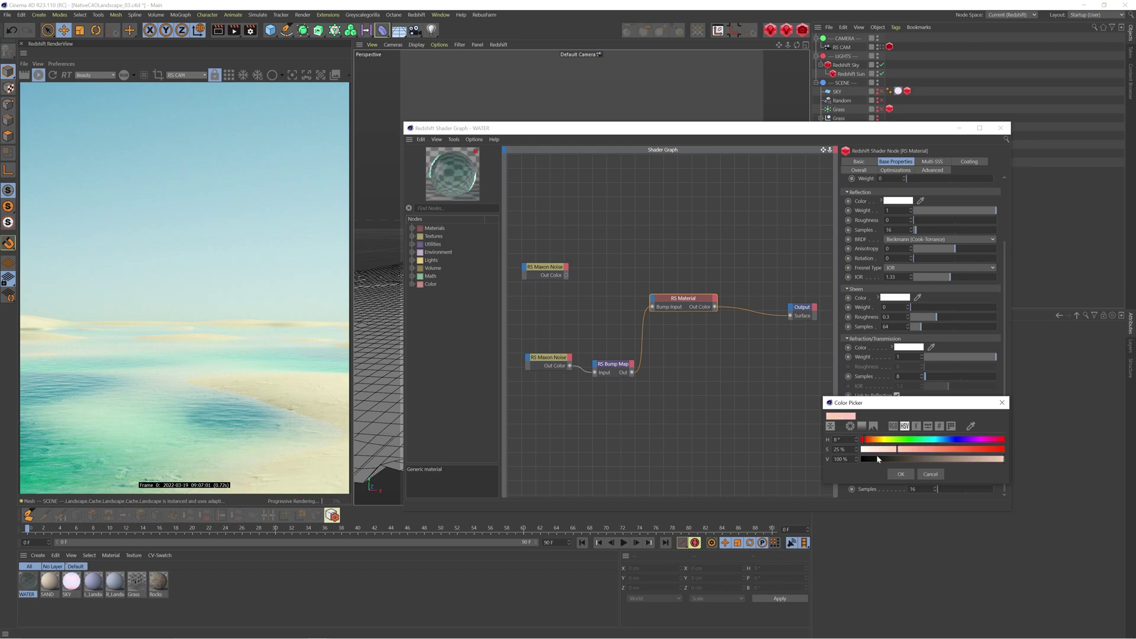
click(905, 474)
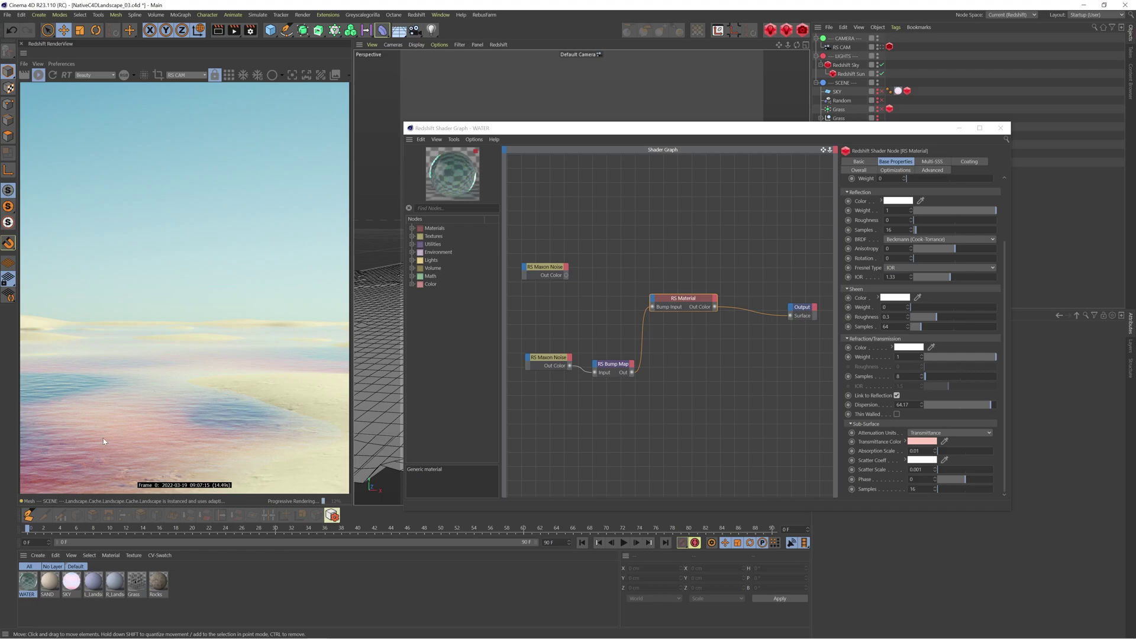
- Change the WATER material's Transmittance Color to a pale turquoise
click(922, 442)
drag(923, 441, 935, 443)
click(914, 476)
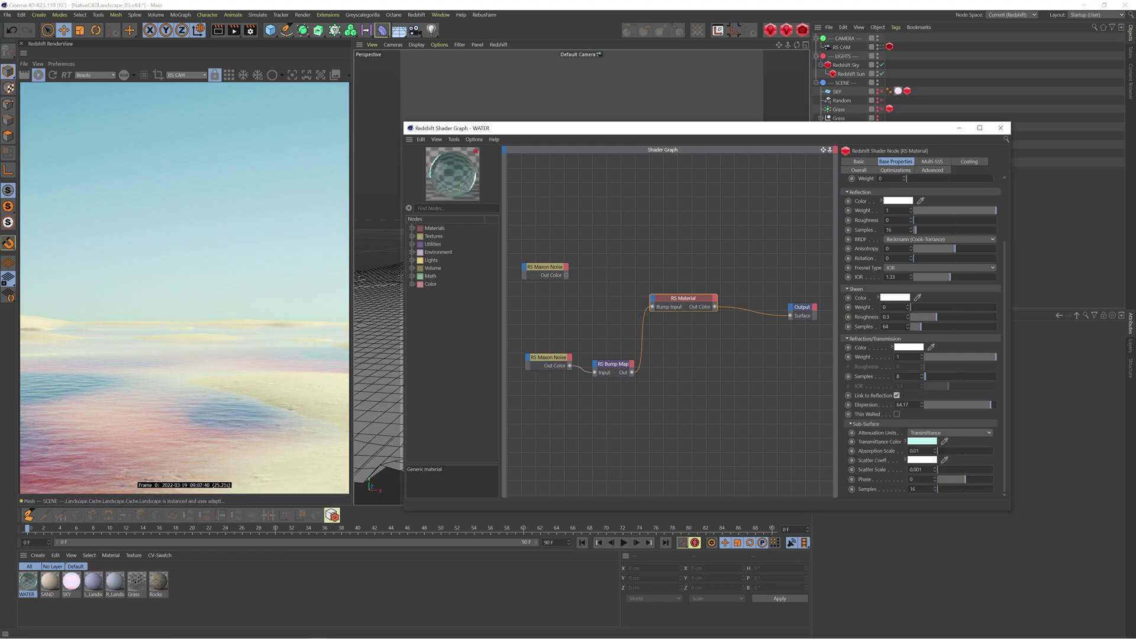
- Preview the upper Maxon Noise directly on the Output and try a pinkish red as its Color 2, undoing the colour change
drag(550, 267, 790, 316)
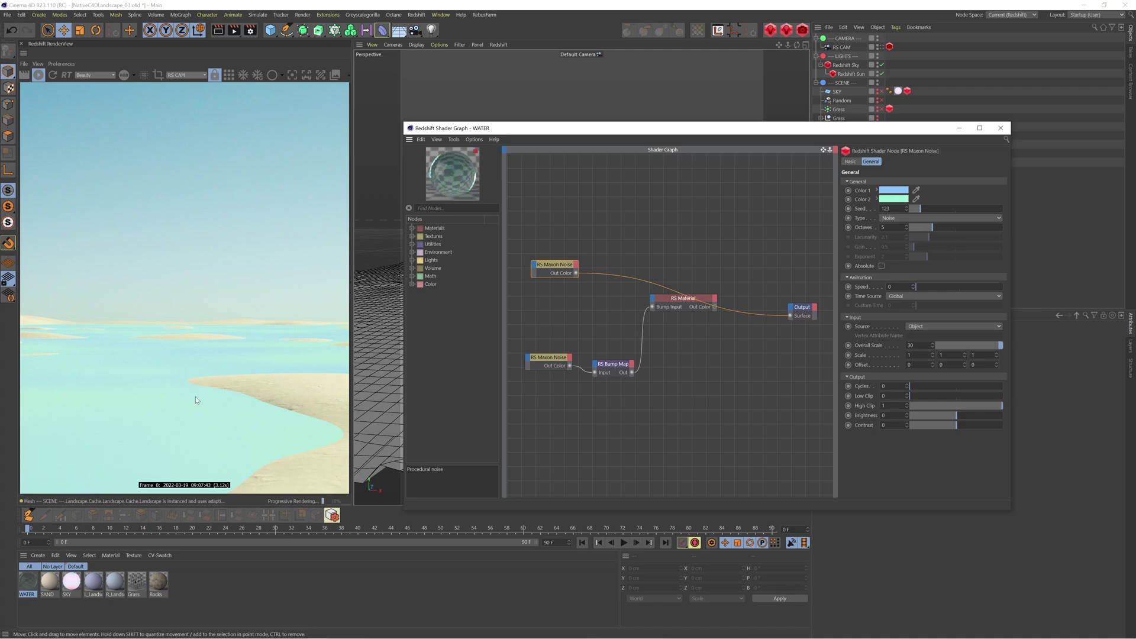
click(894, 189)
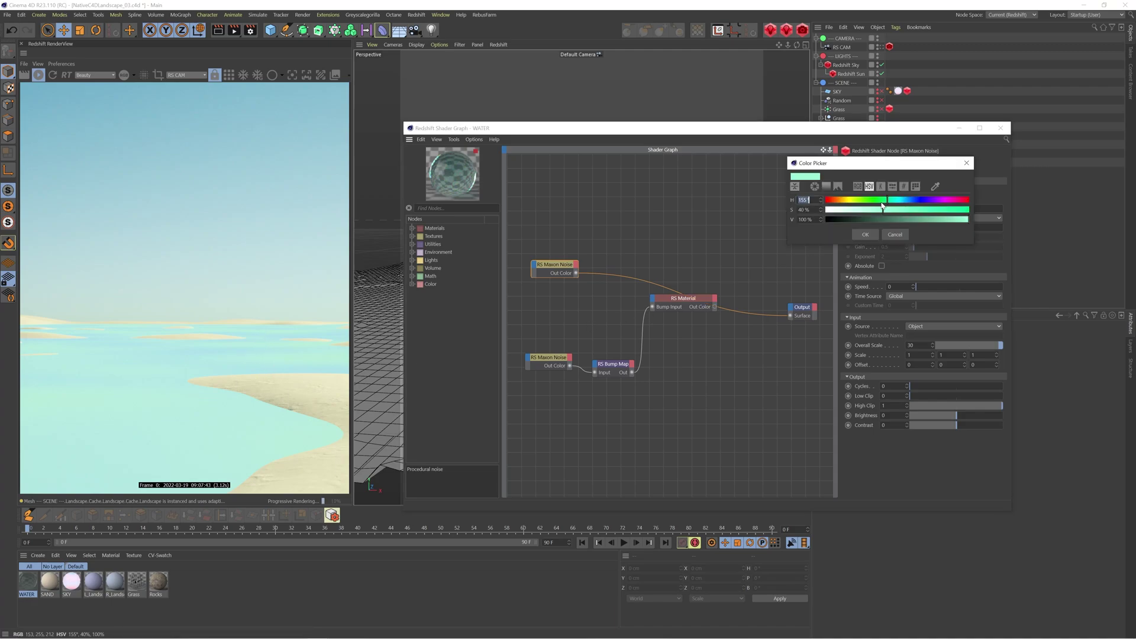
click(858, 235)
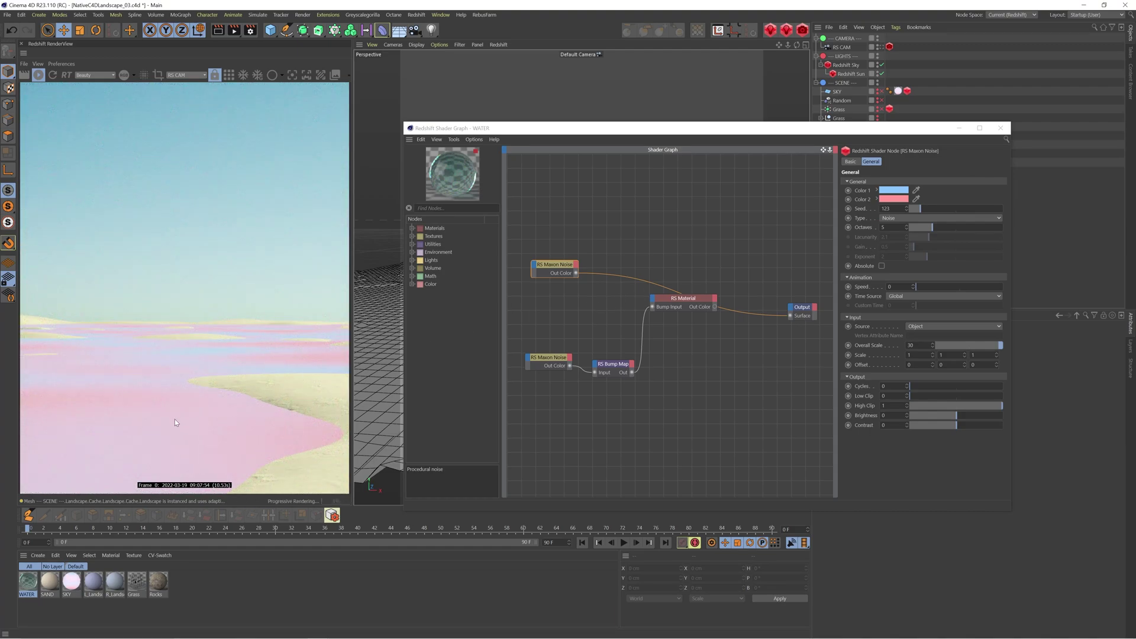
click(558, 267)
key(ctrl+z)
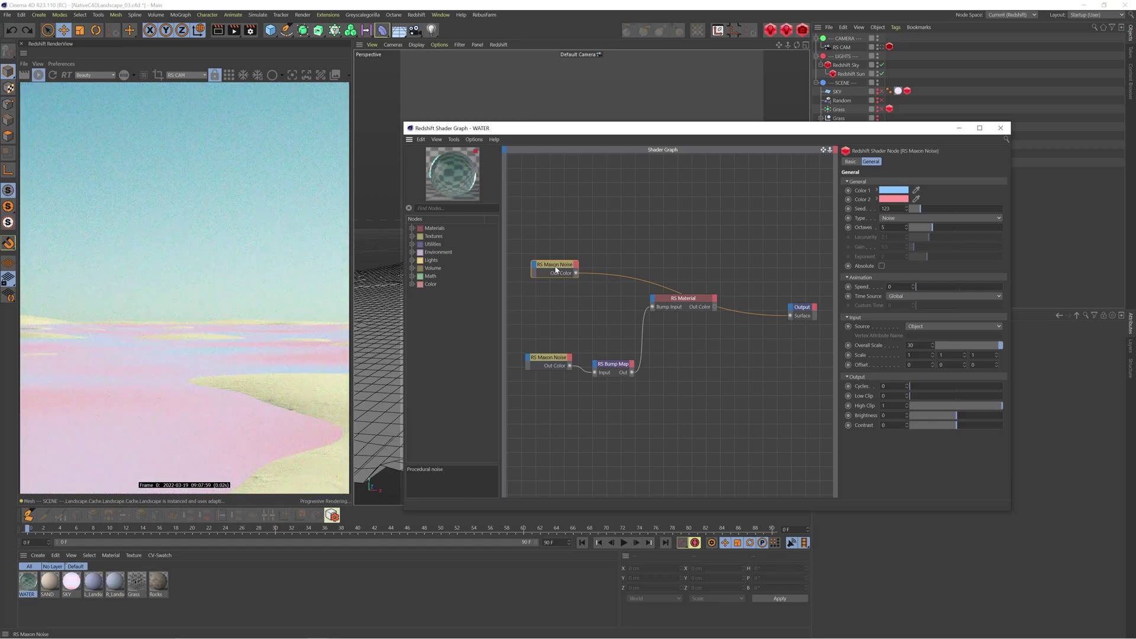
- Connect the upper Maxon Noise to the RS Material's Refr Transmittance input and restore the RS Material as the Output's Surface source
drag(576, 274, 734, 330)
click(721, 319)
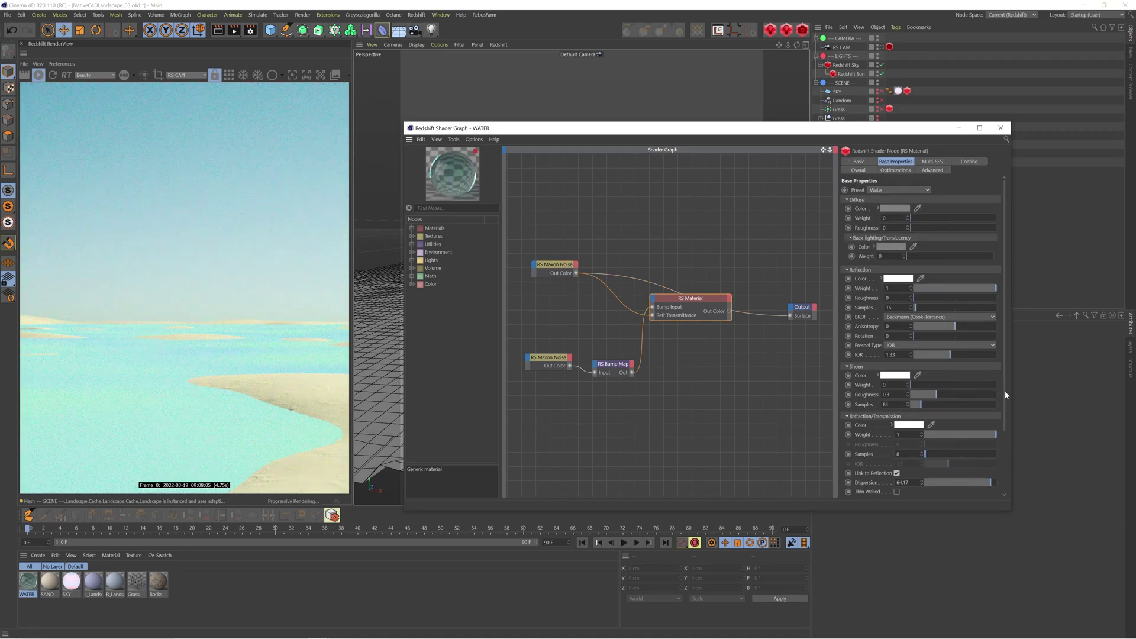
scroll(1002, 466, down, 3)
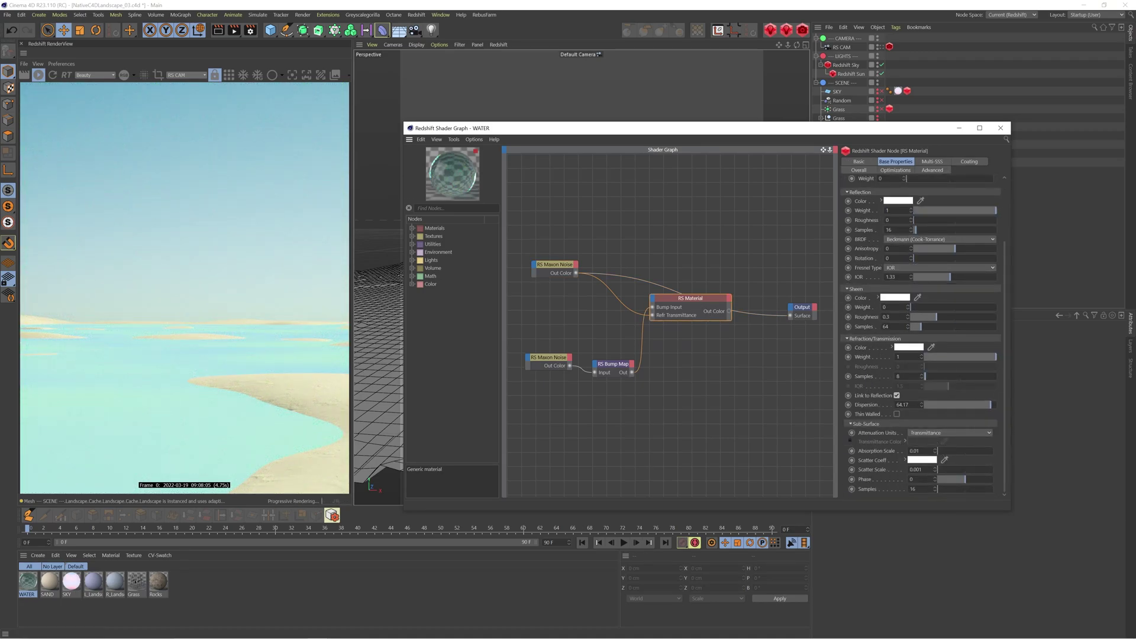
click(647, 282)
key(Delete)
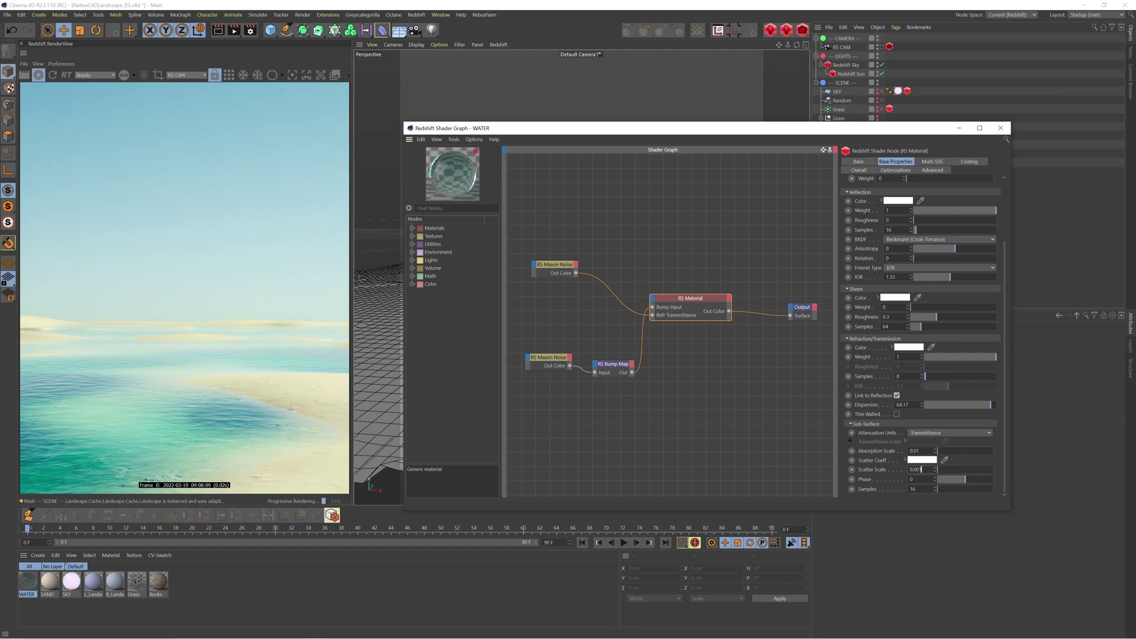
- Try a Scatter Scale of 0 on the WATER material, undo it and close the shader graph
drag(935, 470, 851, 468)
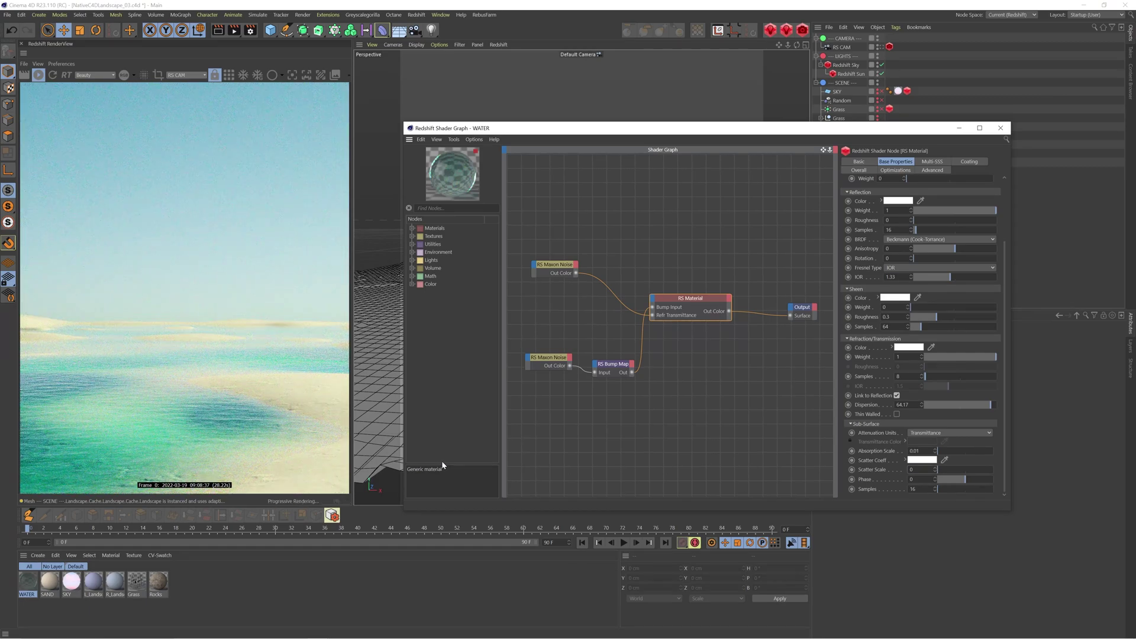
key(ctrl+z)
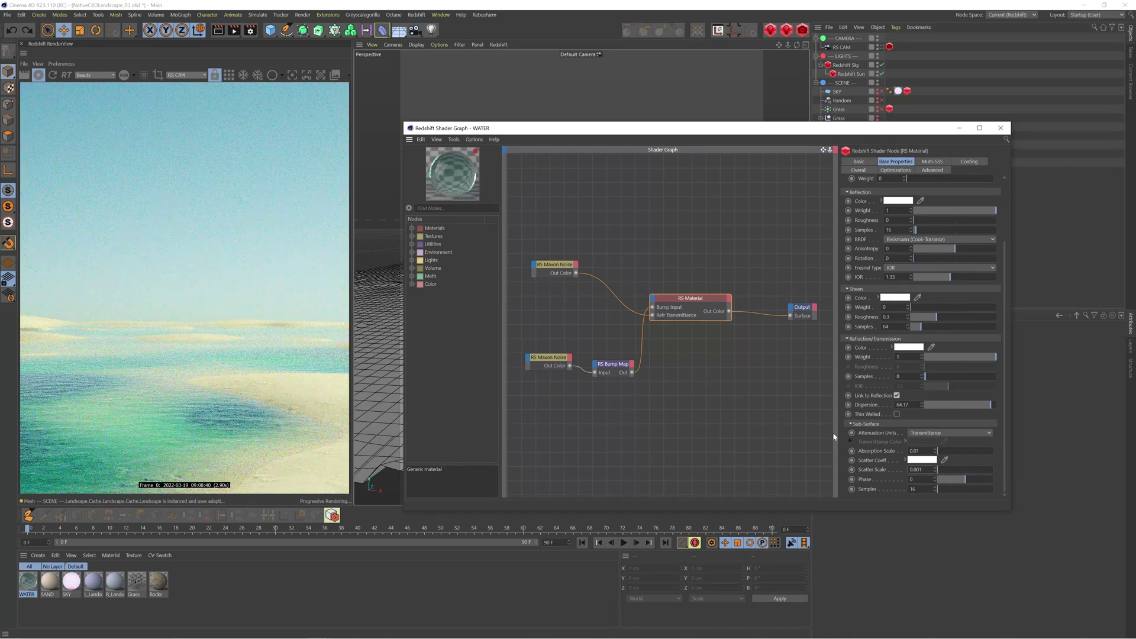
click(1001, 127)
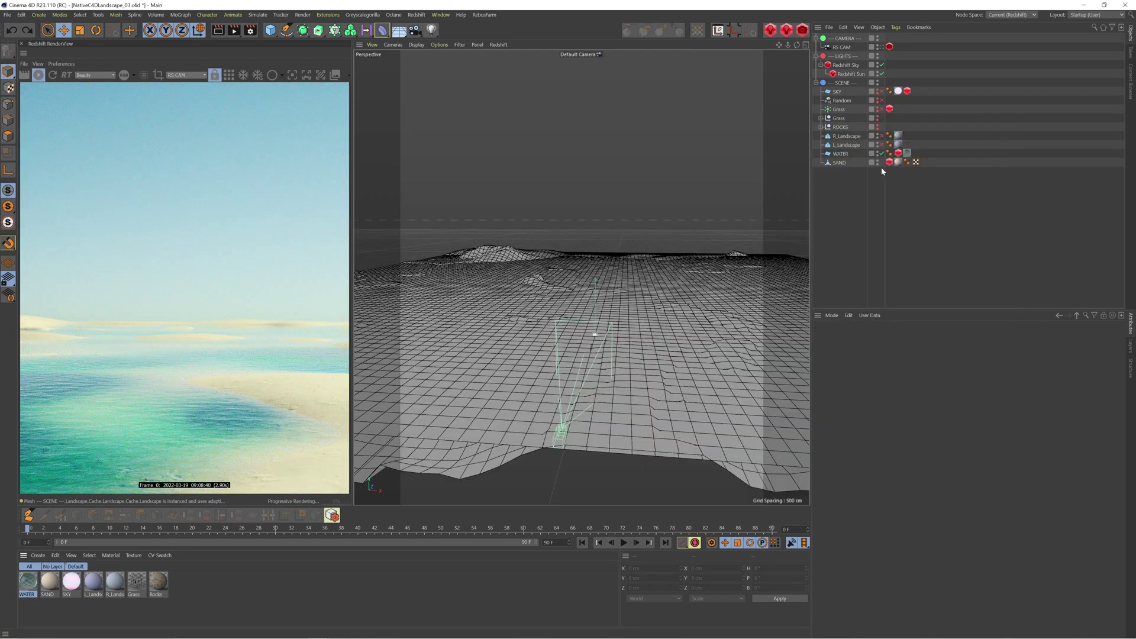
- Preview the SAND material's Maxon Noise on the Output, reconnect the RS Material to Surface and close the shader graph
click(899, 162)
double_click(50, 581)
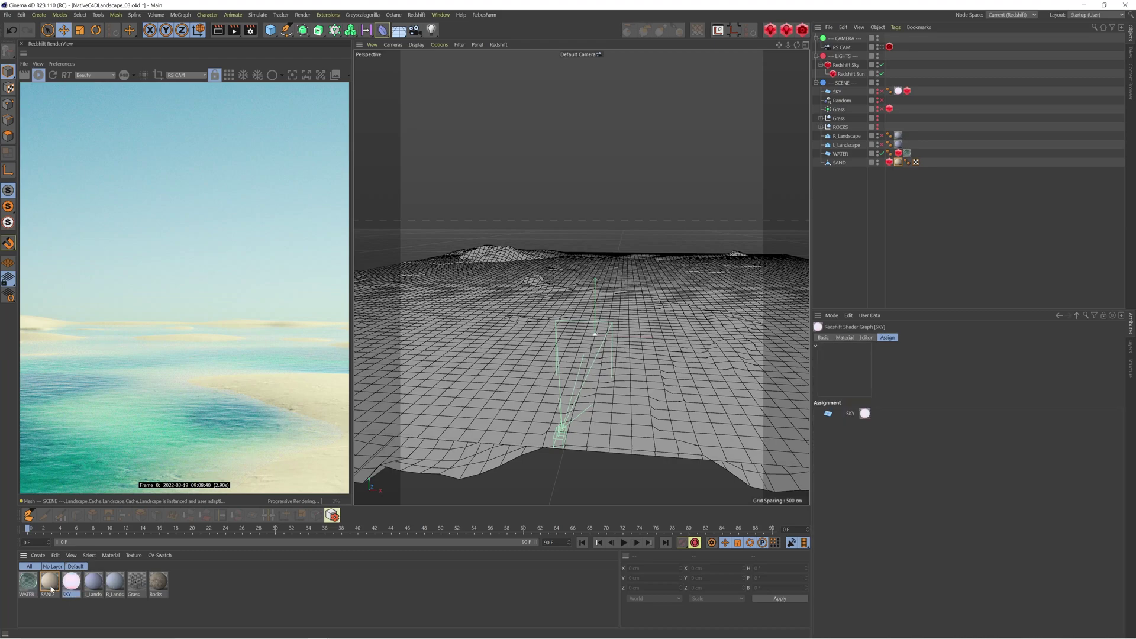
drag(336, 23, 763, 114)
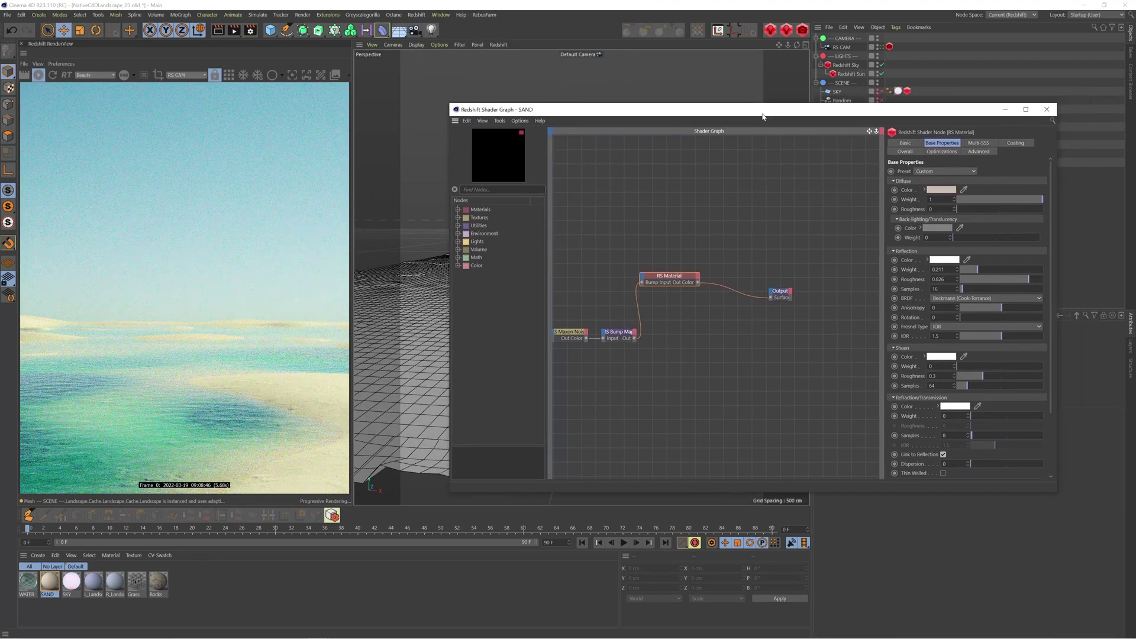
drag(586, 338, 771, 297)
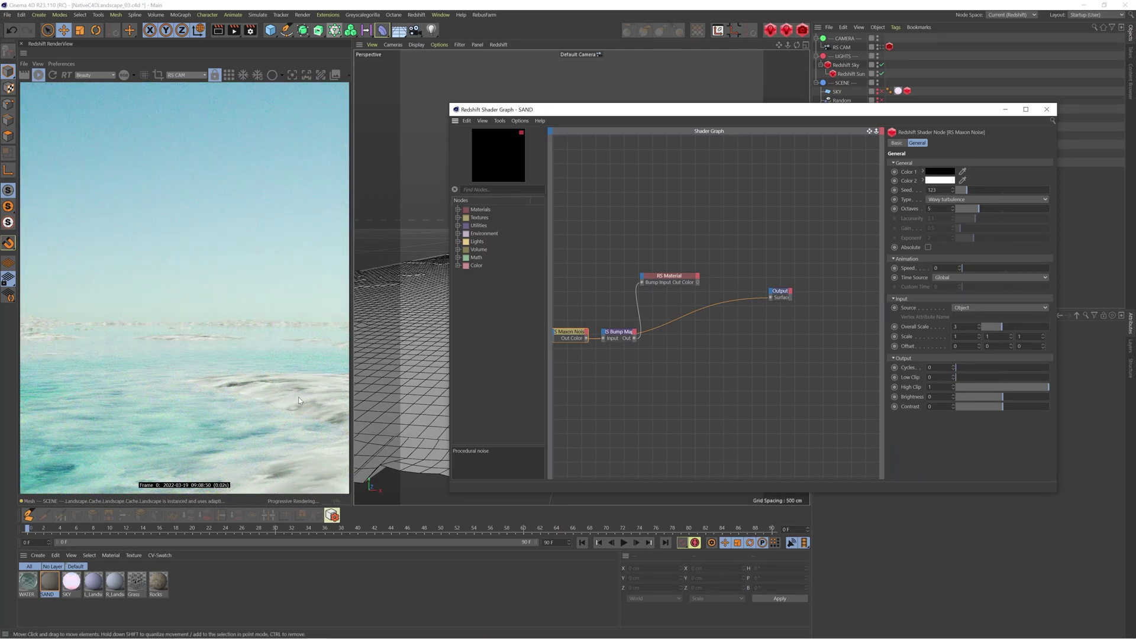
click(669, 276)
drag(698, 283, 770, 297)
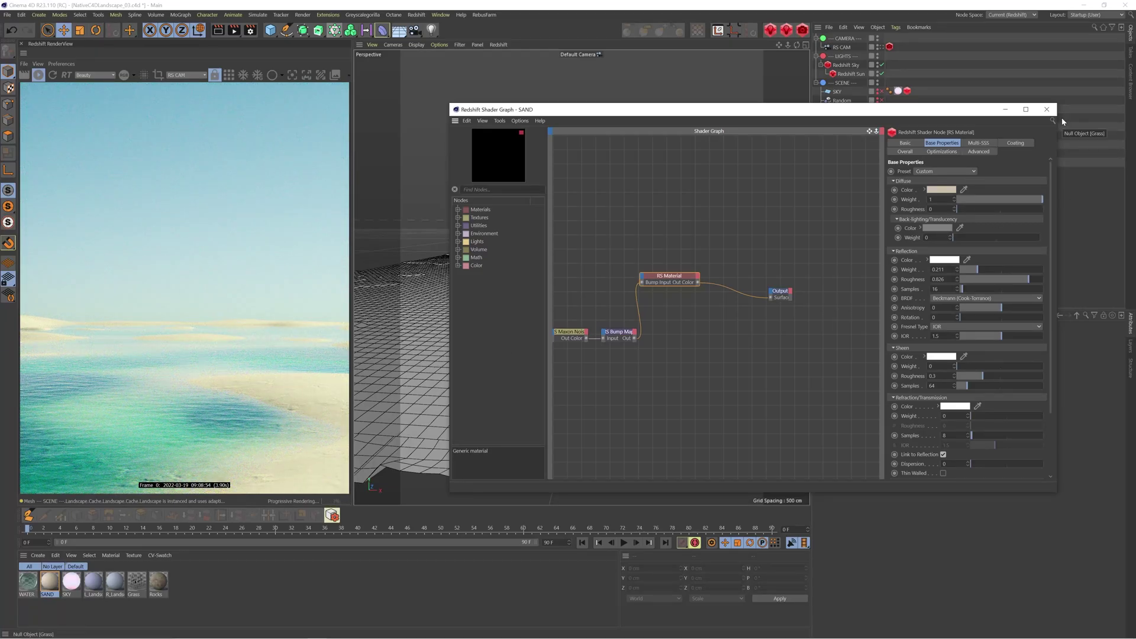
click(1046, 109)
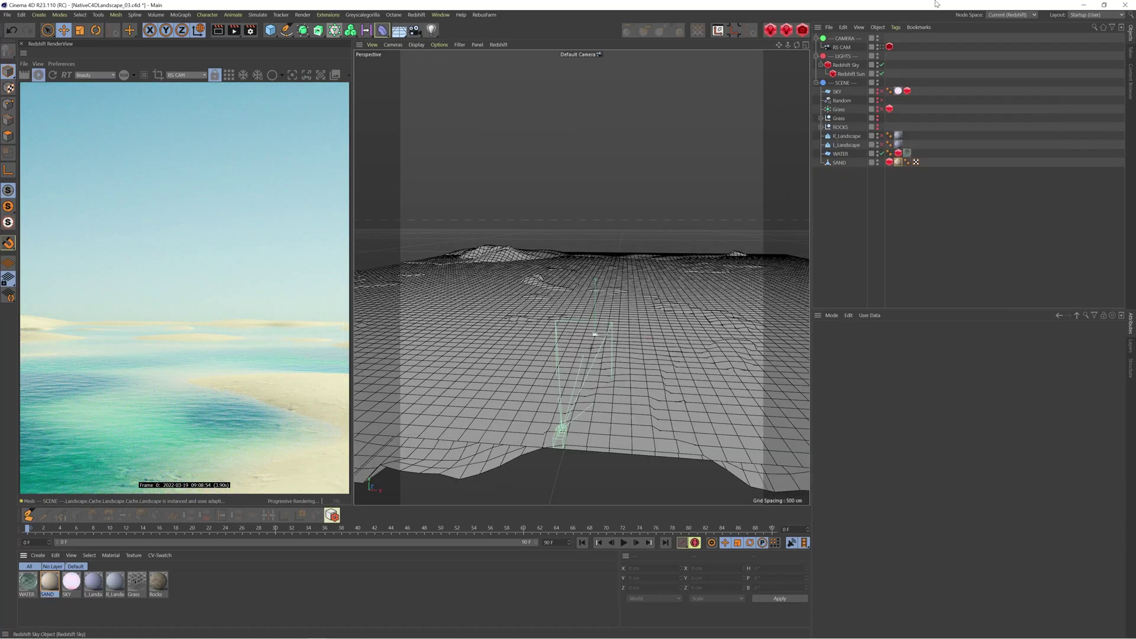
- Display the R_Landscape and L_Landscape hills and the ROCKS group in the scene
click(882, 136)
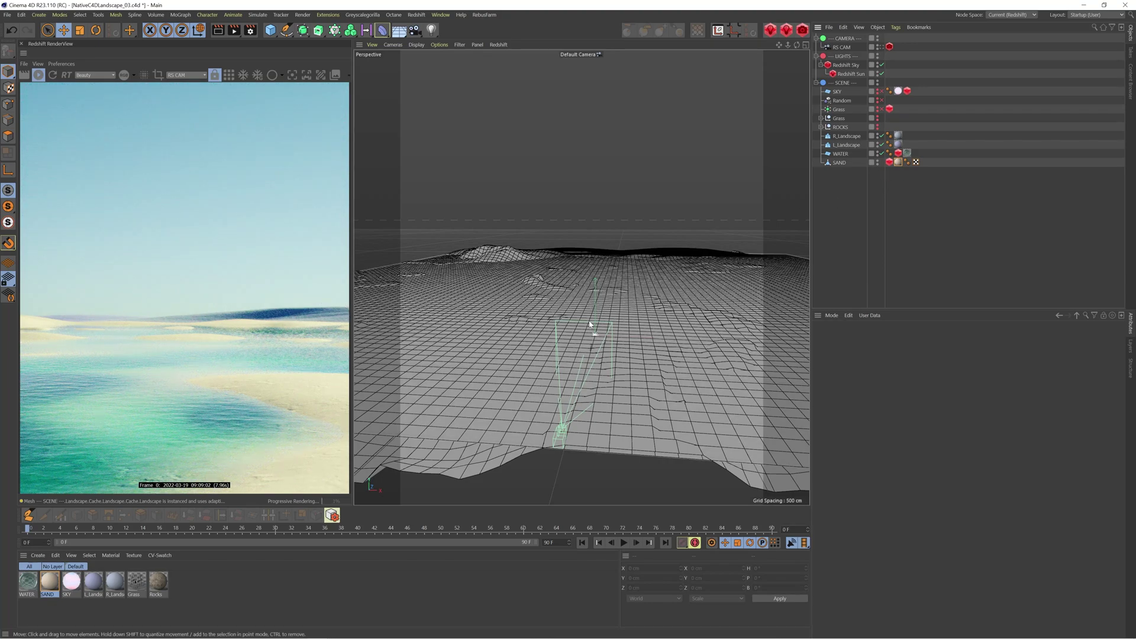
click(877, 126)
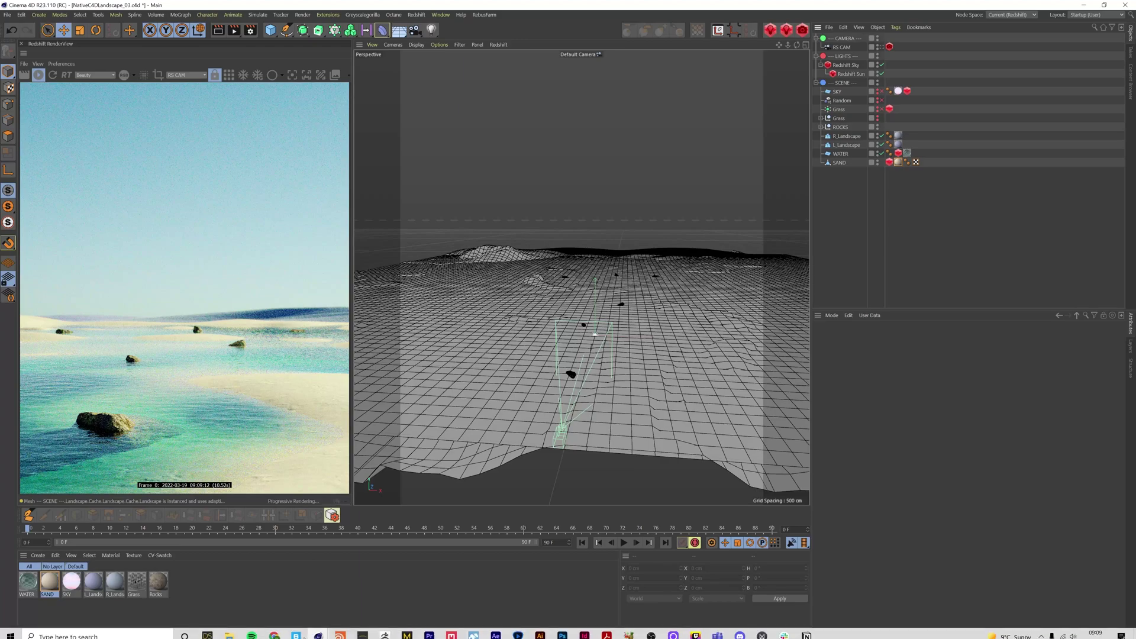
- Switch to Quixel Bridge, export the Rock model from the free 3D Assets to Cinema 4D, and return to the scene
click(296, 636)
drag(562, 149, 686, 106)
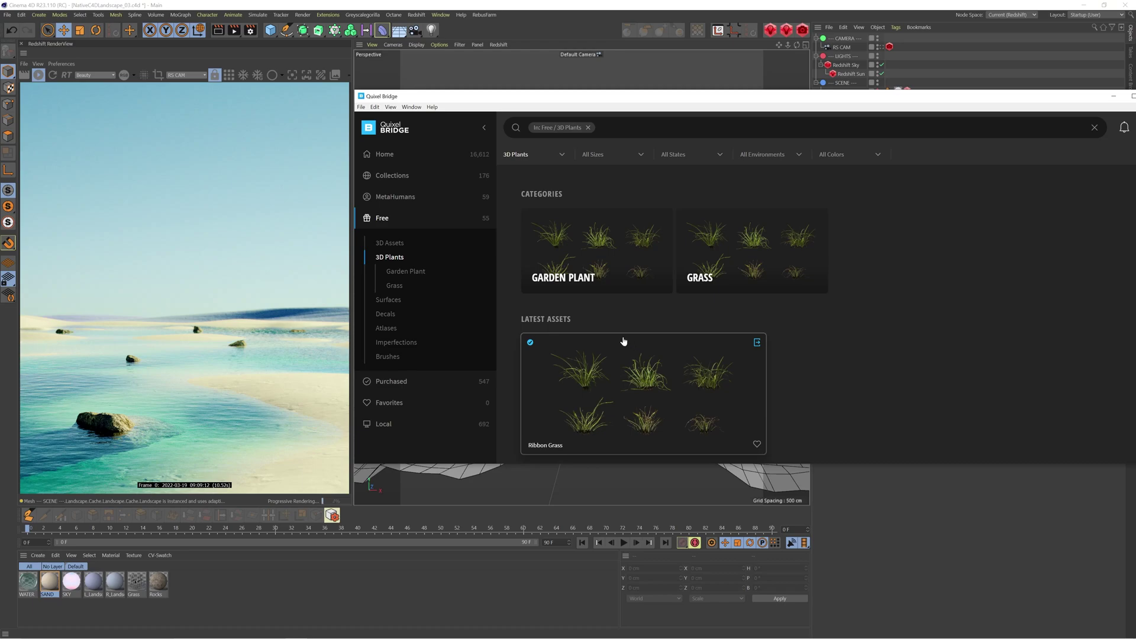
click(394, 244)
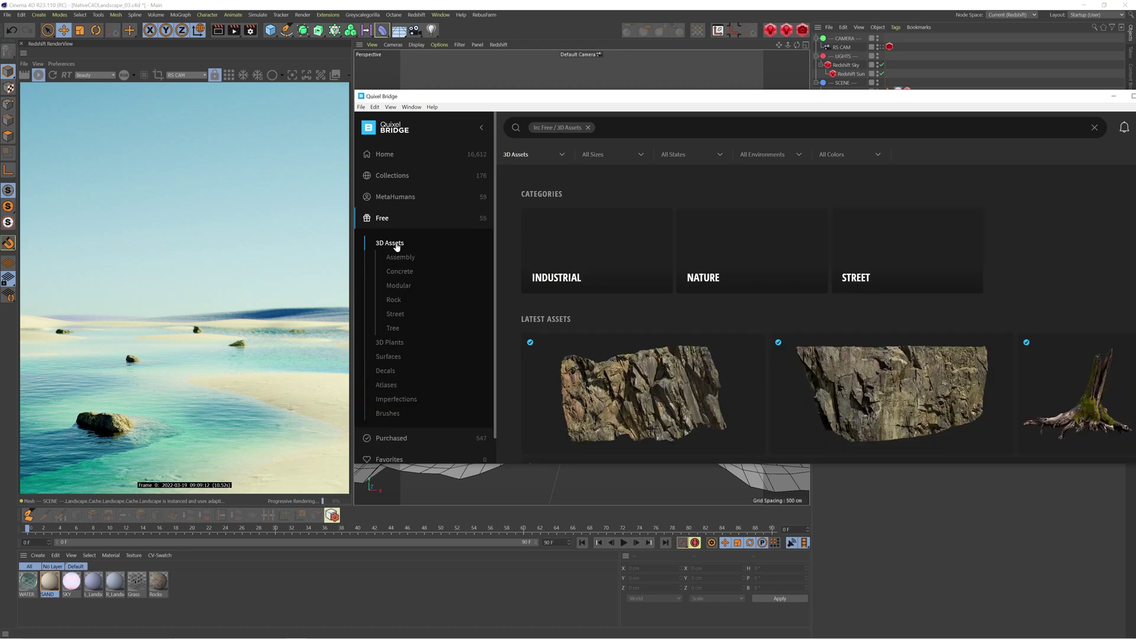
scroll(641, 282, down, 5)
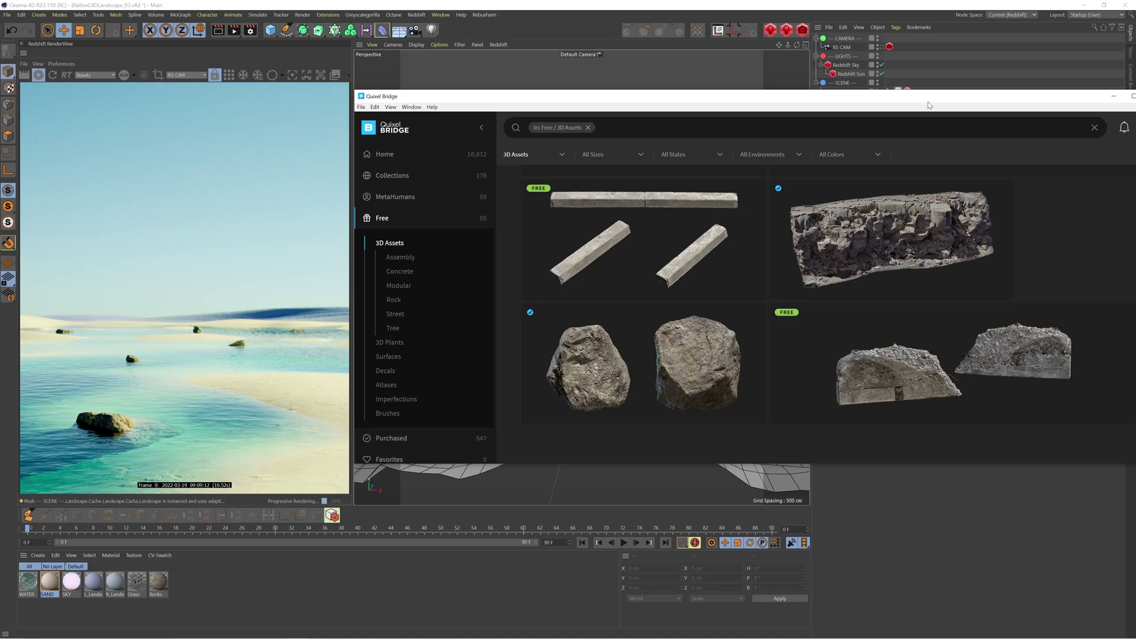
drag(929, 102, 872, 105)
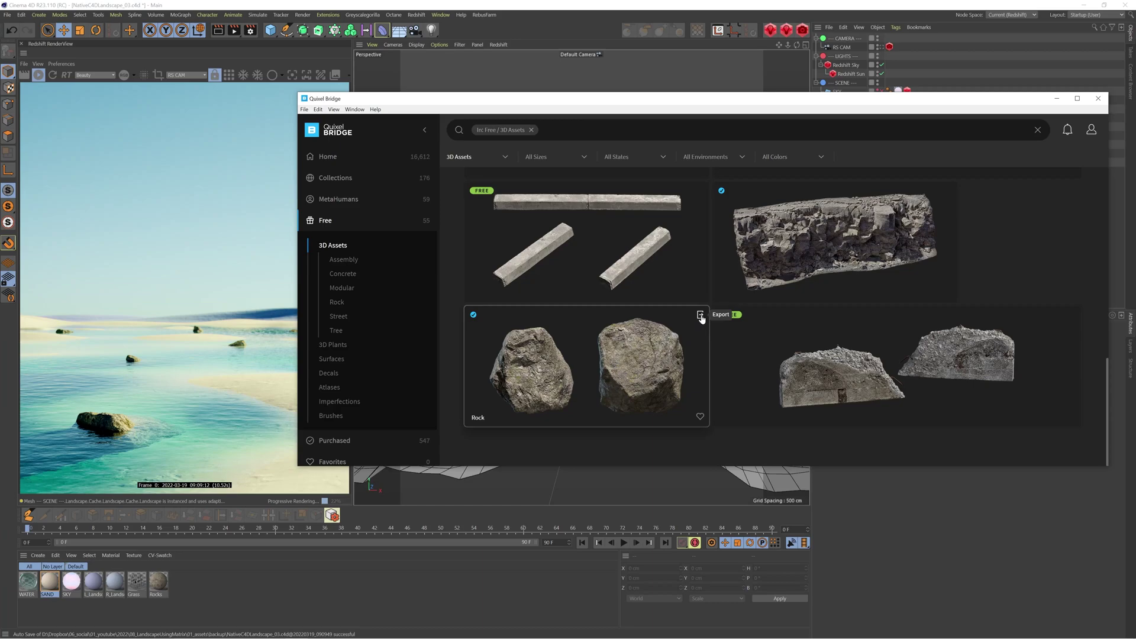
click(701, 318)
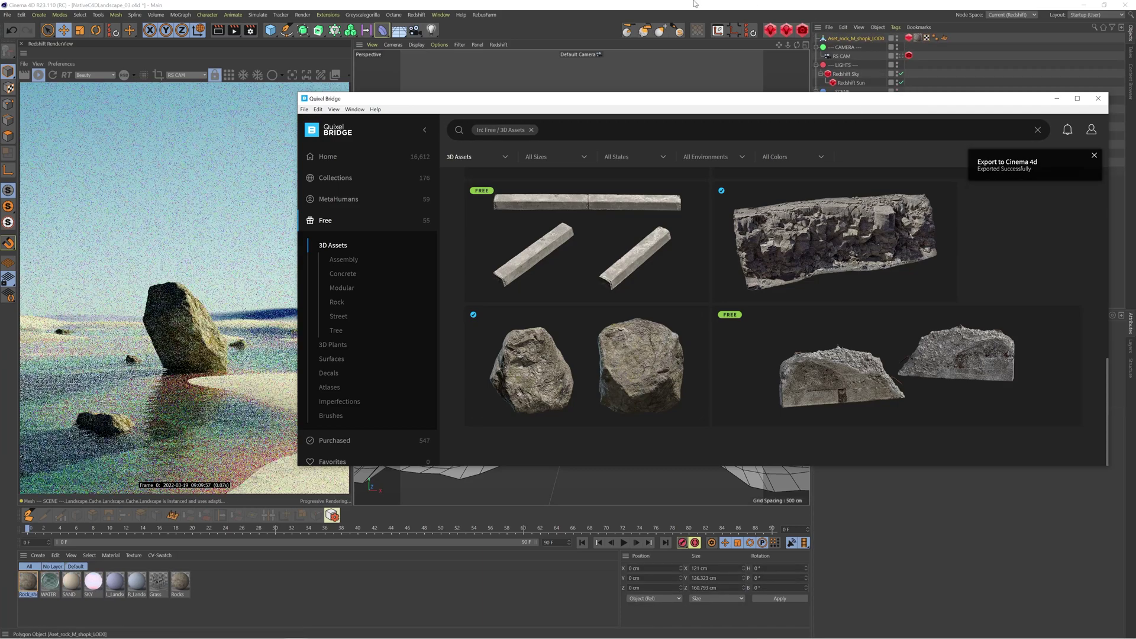
click(1057, 98)
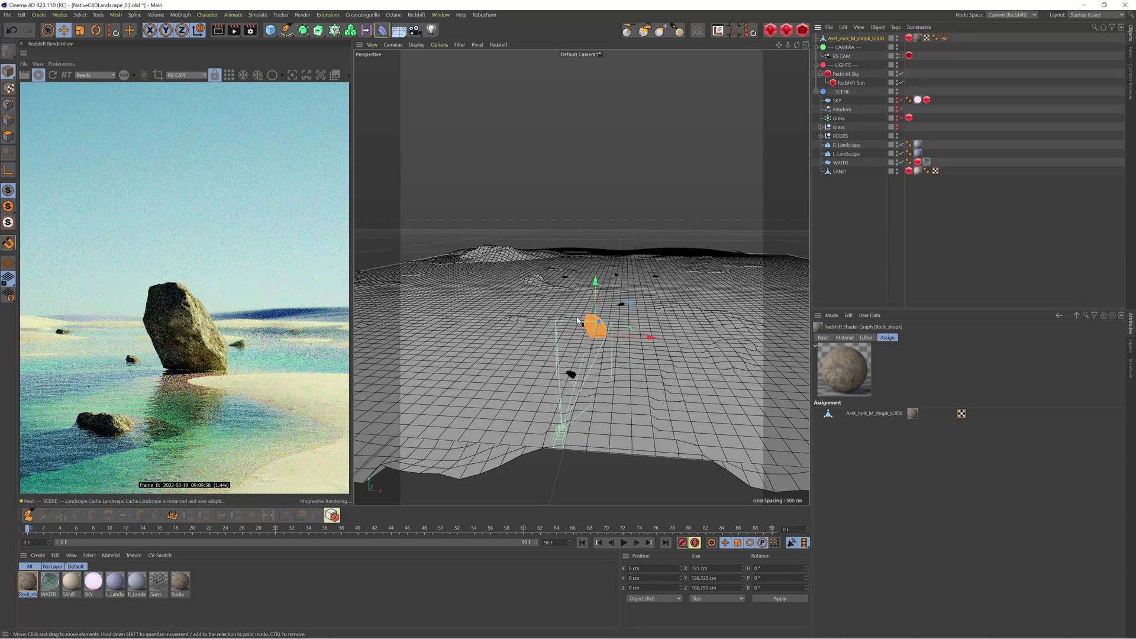
- Delete the imported rock asset and bring up the Ribbon Grass asset in Quixel Bridge's free 3D Plants
key(Delete)
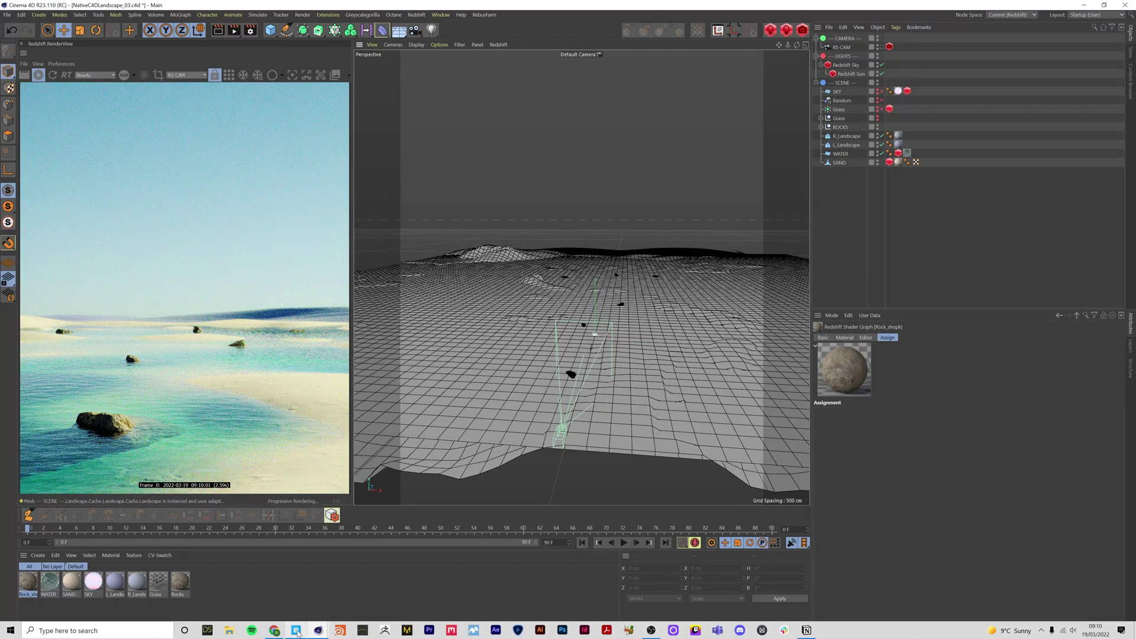
click(296, 630)
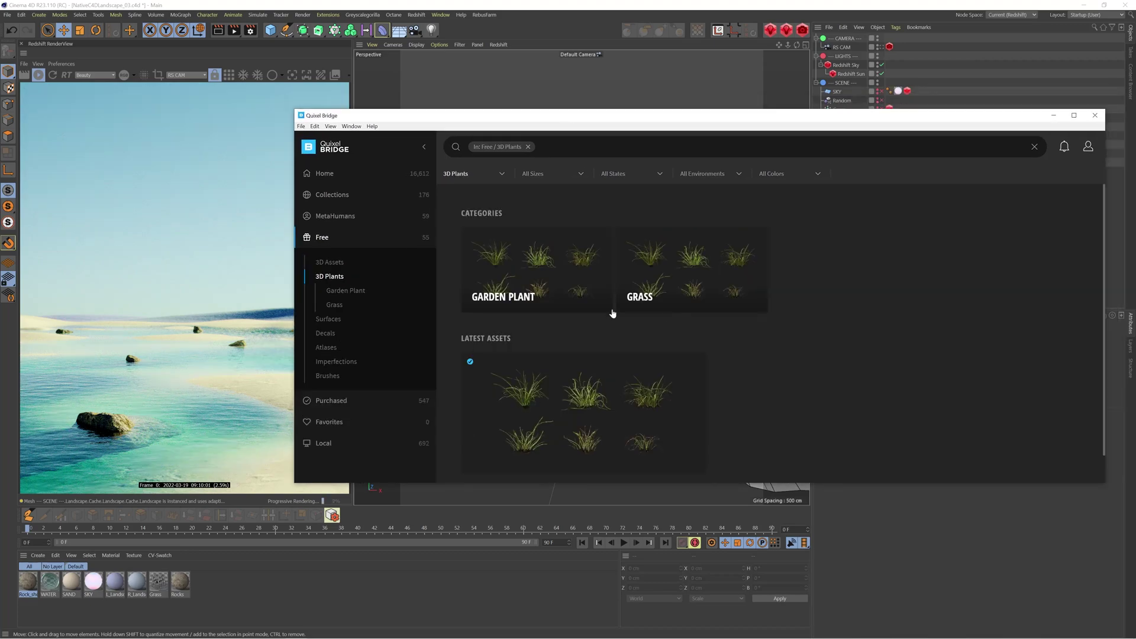
scroll(592, 318, down, 1)
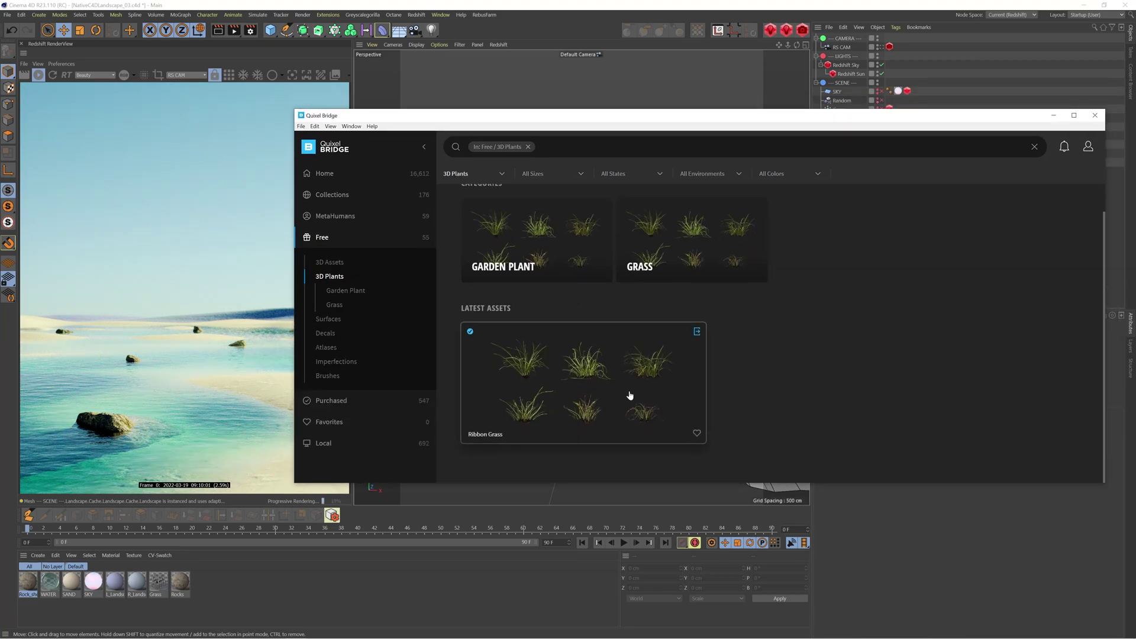
click(697, 331)
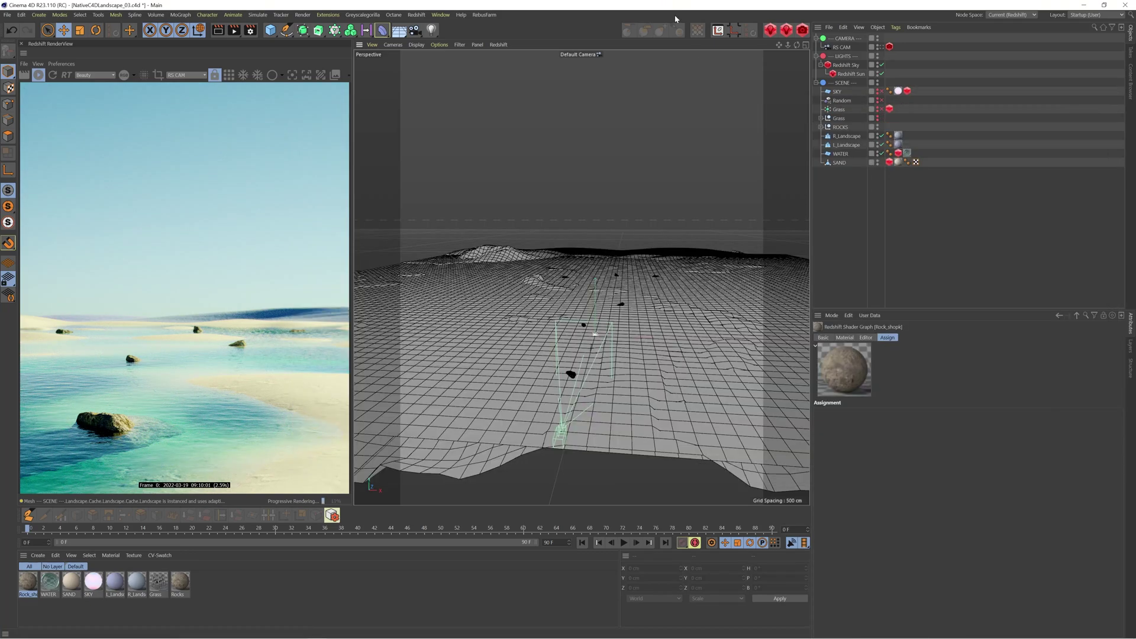
- Display the Grass null and enable the Grass Matrix, revisit the free 3D Plants in Quixel Bridge and return to the scene
click(878, 117)
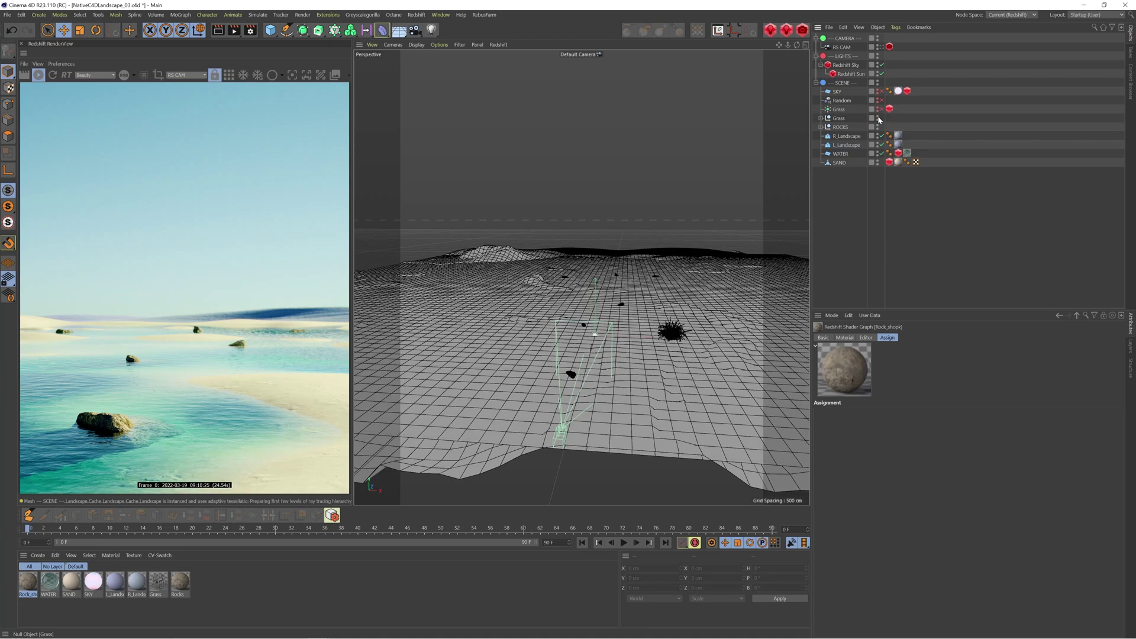
click(881, 109)
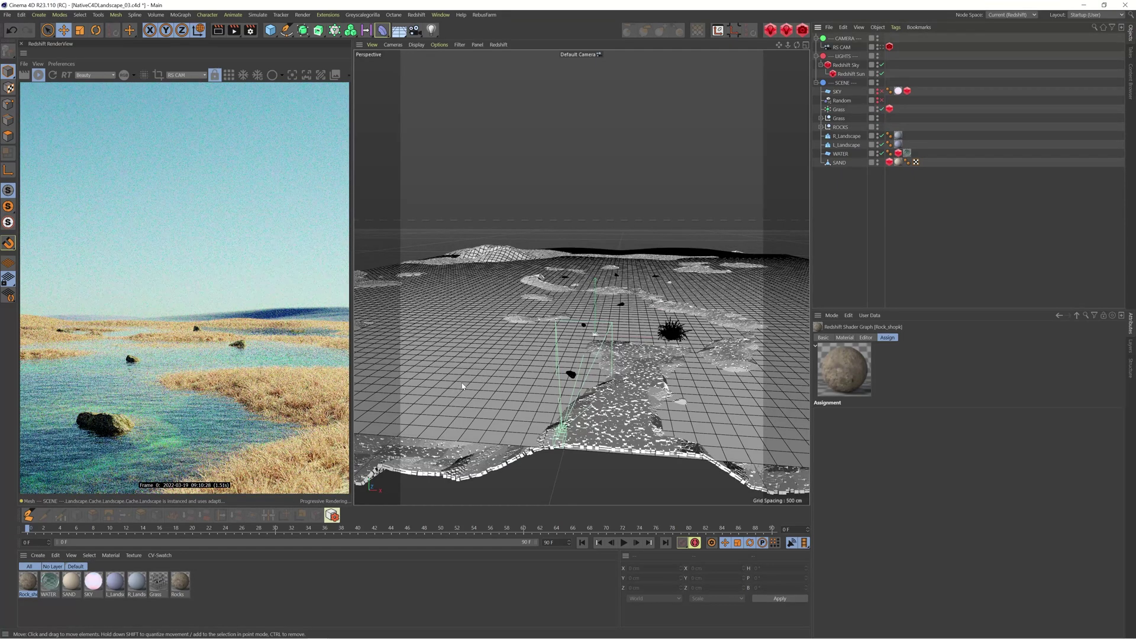
click(296, 631)
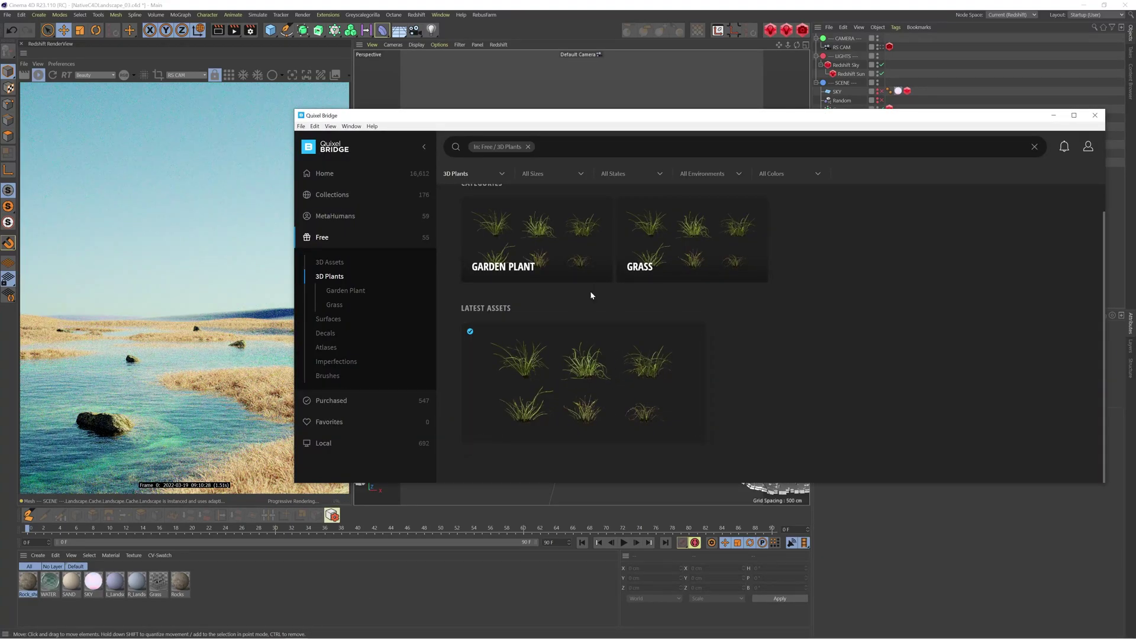
click(575, 5)
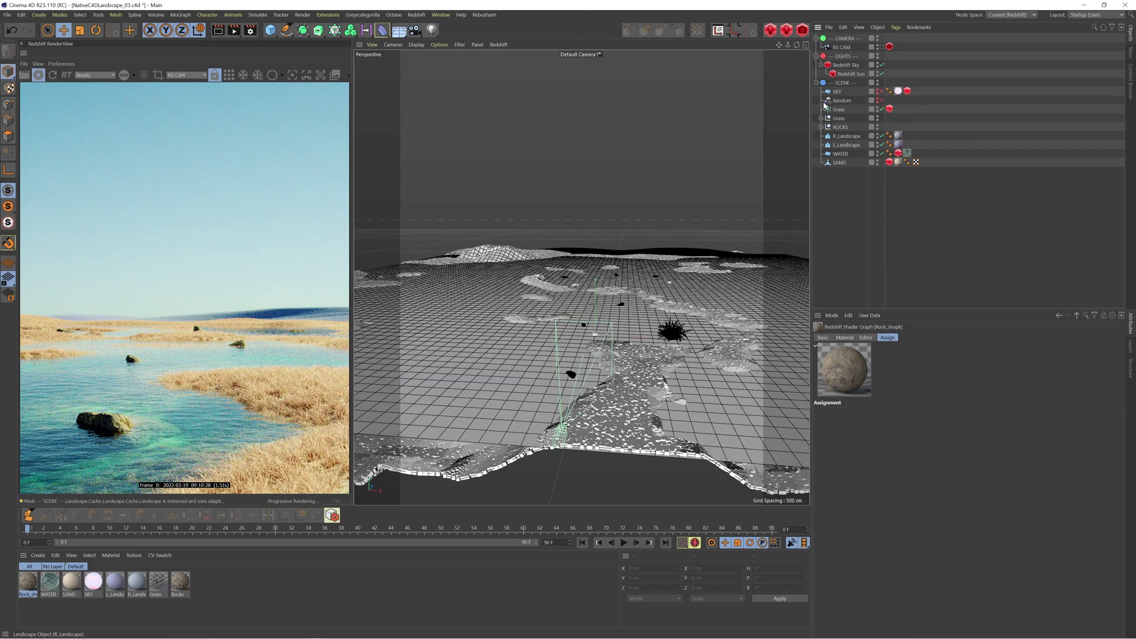
- Try a teal color for the Cd user data of the Grass Matrix object
click(840, 109)
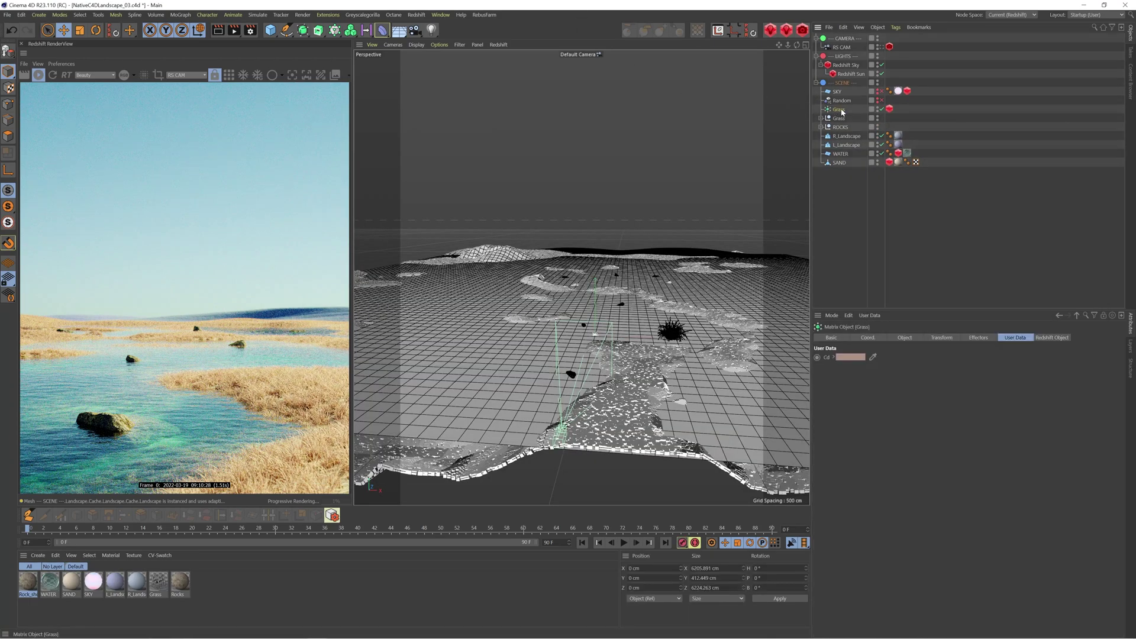
click(894, 336)
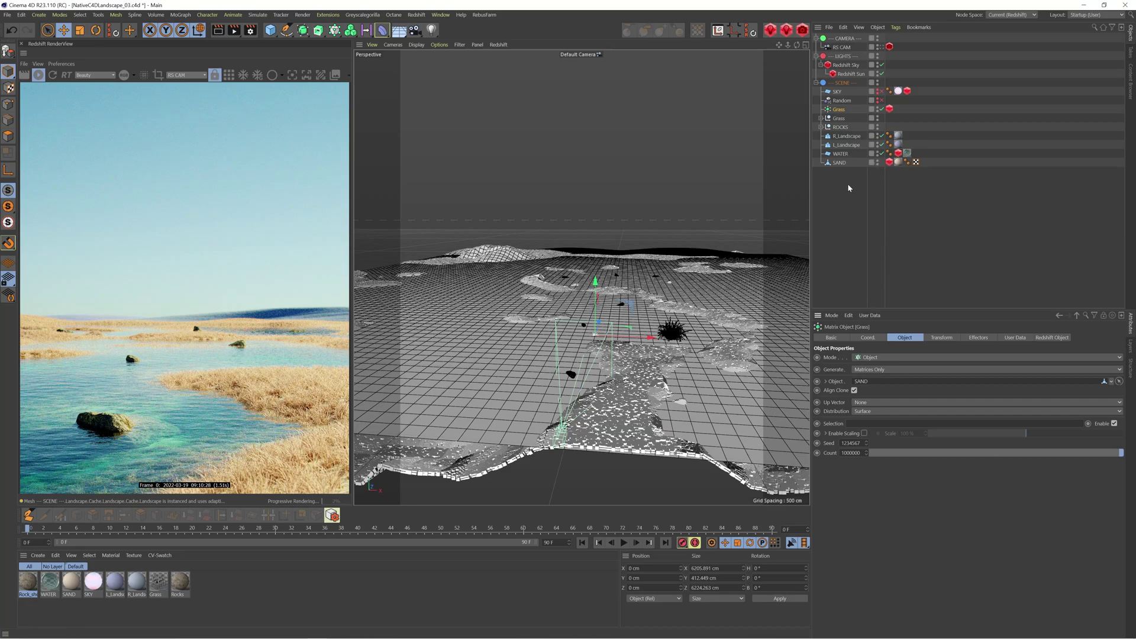
click(1015, 338)
click(852, 356)
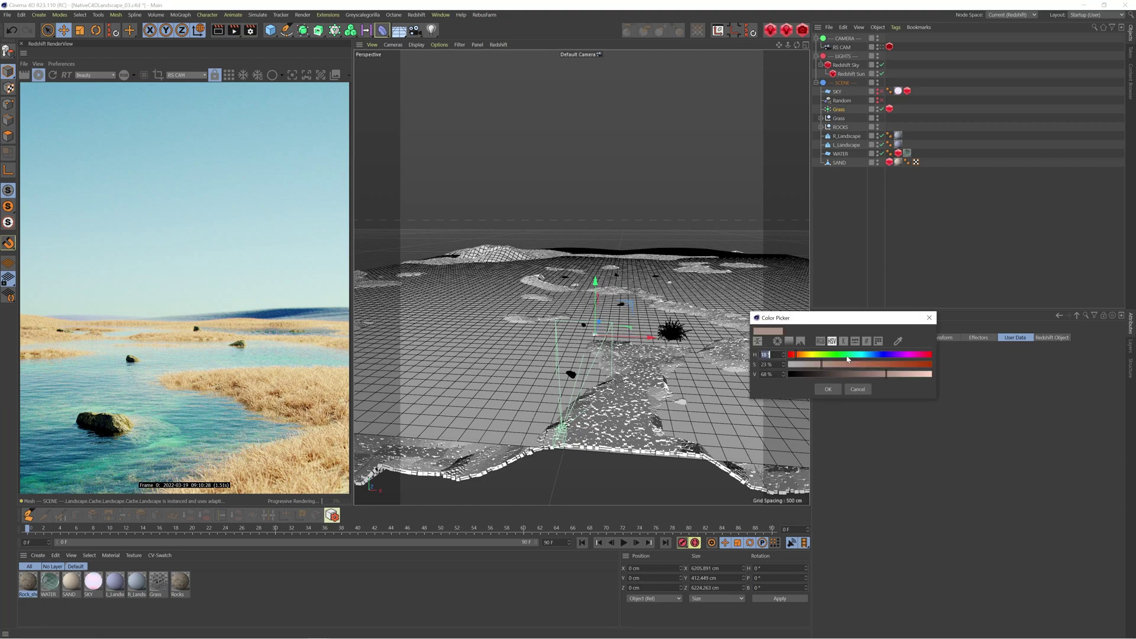
drag(847, 357, 861, 356)
click(828, 389)
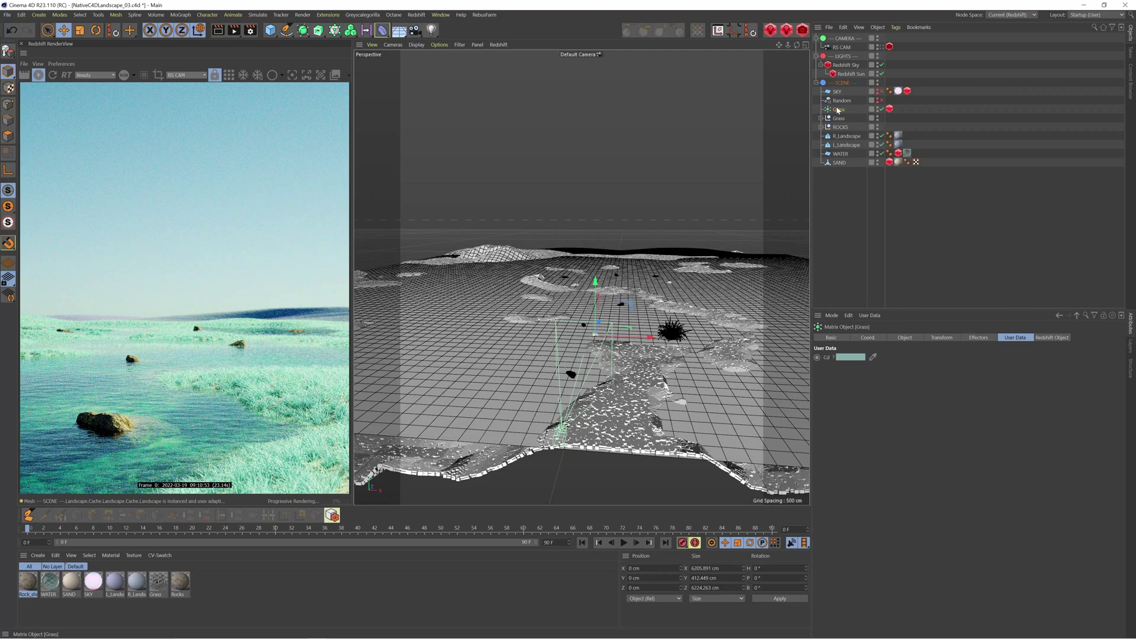
- Enable the SKY plane, open the SKY material's shader graph and show the settings of its RS Texture node
click(881, 91)
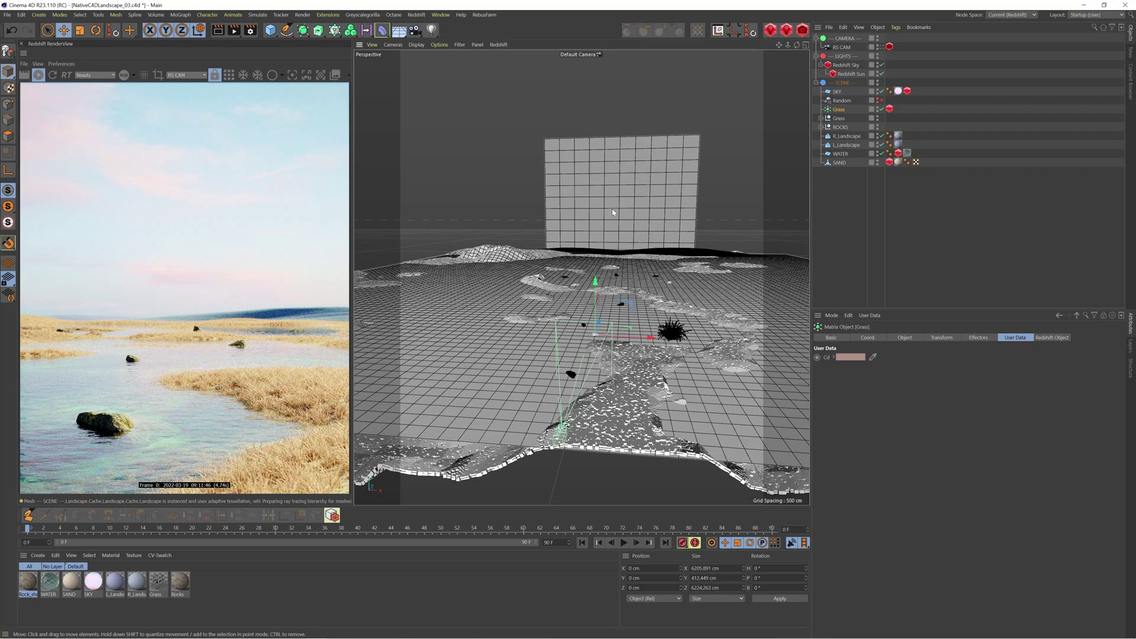
click(613, 213)
double_click(95, 579)
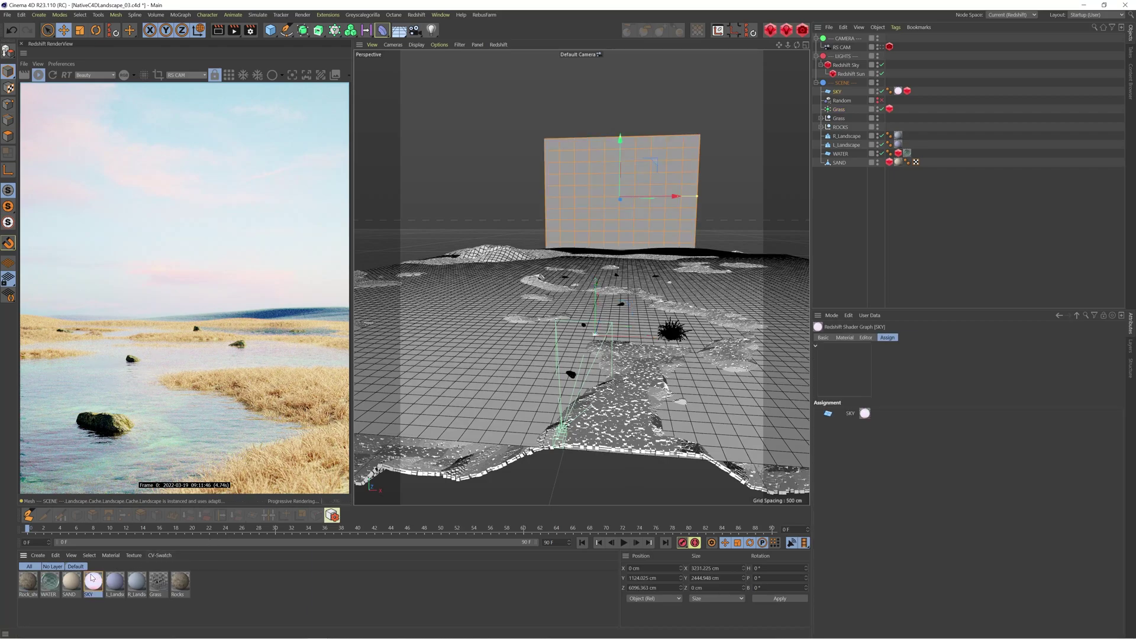
drag(330, 22, 675, 85)
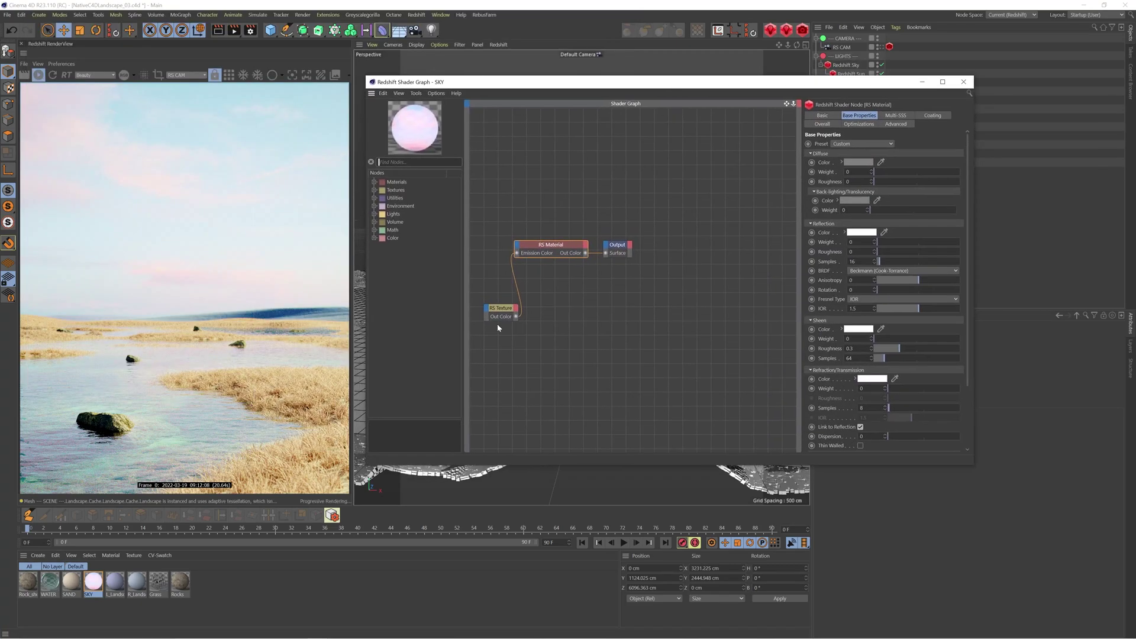
drag(501, 311, 491, 312)
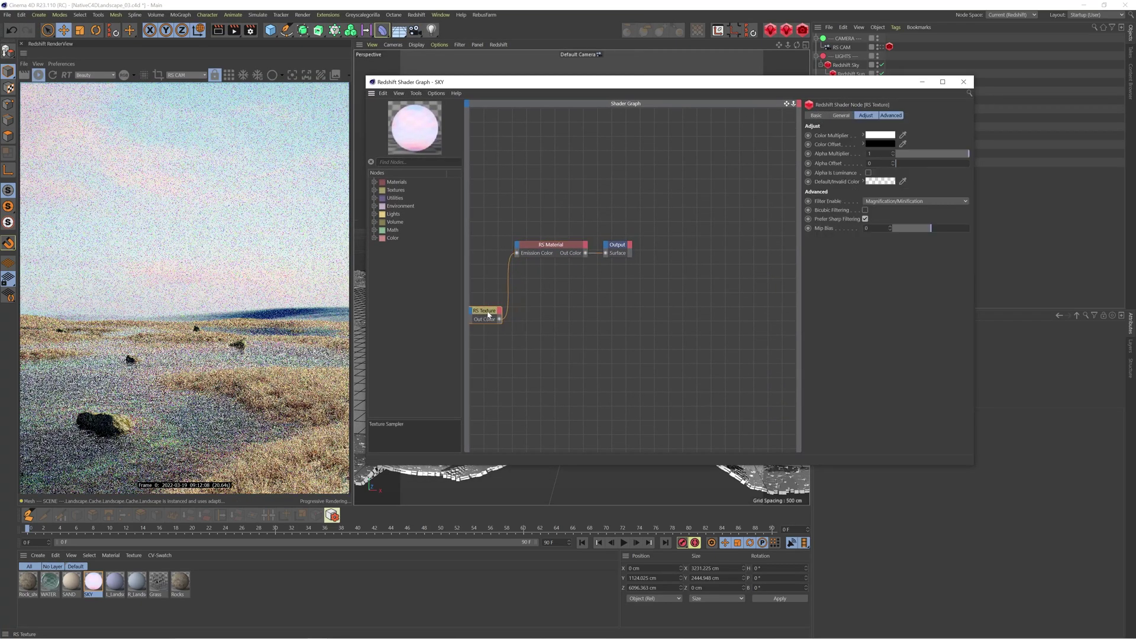
- Check the Opacity color and Emission Weight of the SKY material's RS Material node and close the shader graph
click(522, 252)
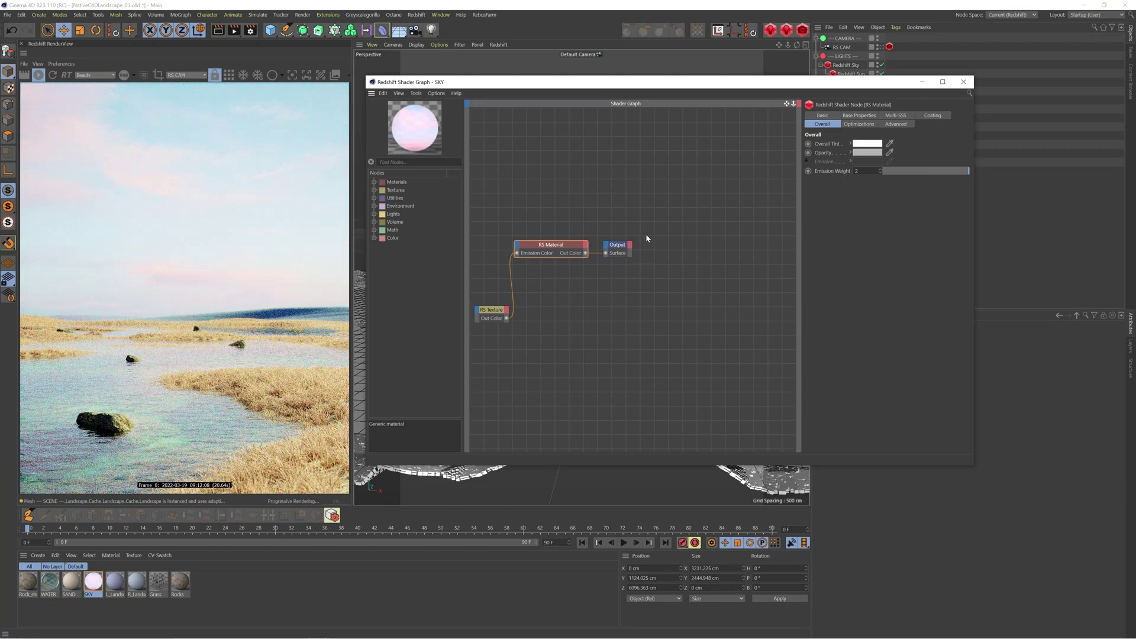
click(868, 152)
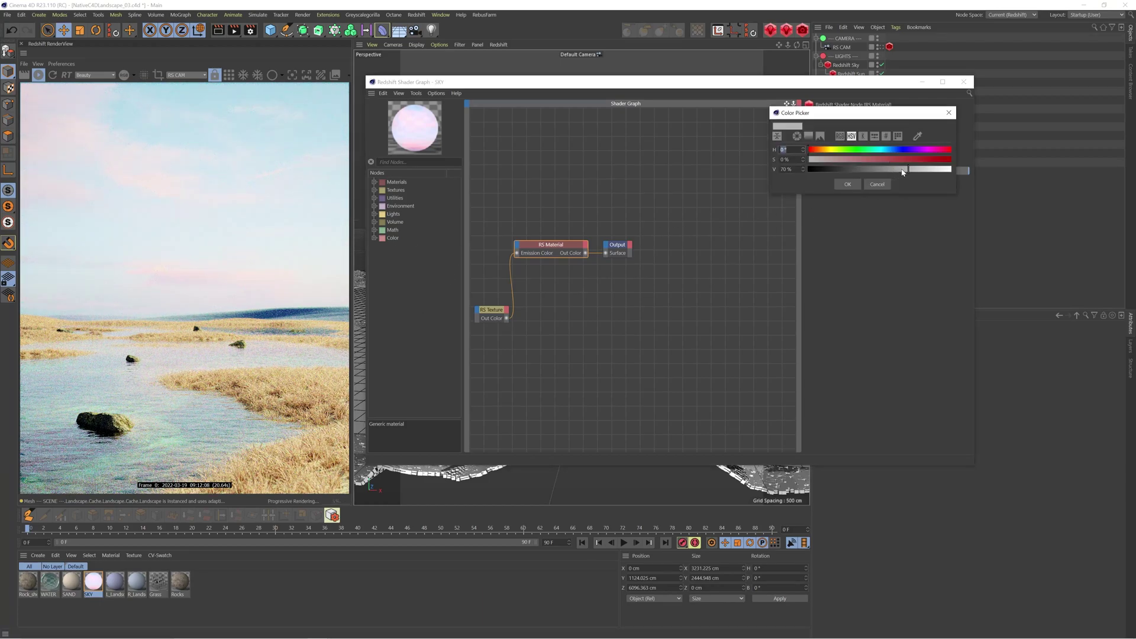
click(877, 185)
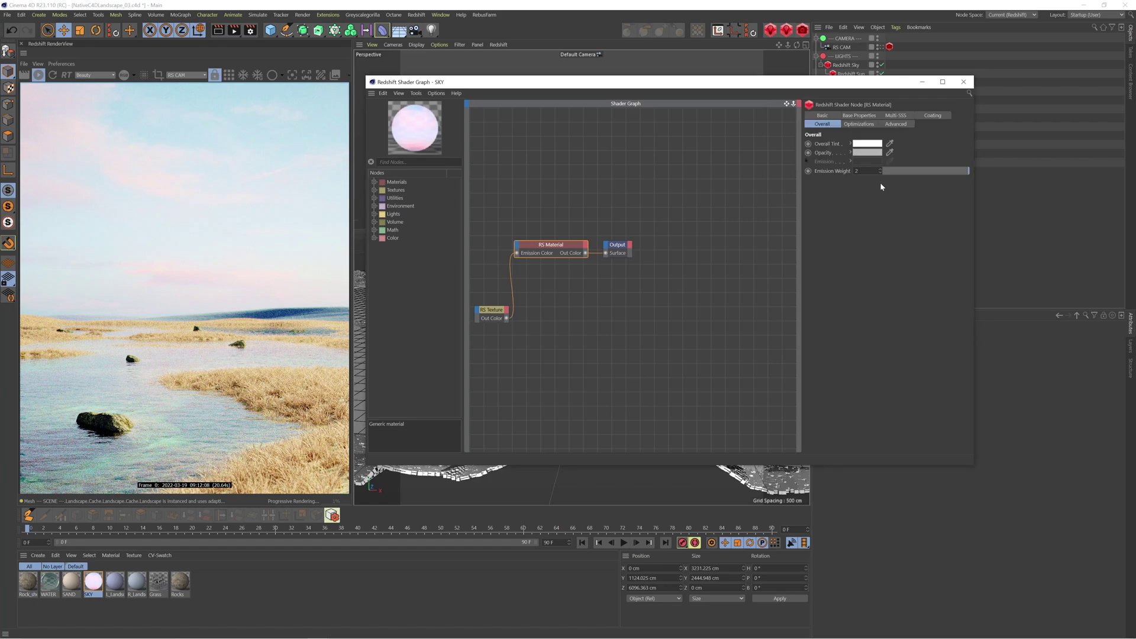
click(964, 82)
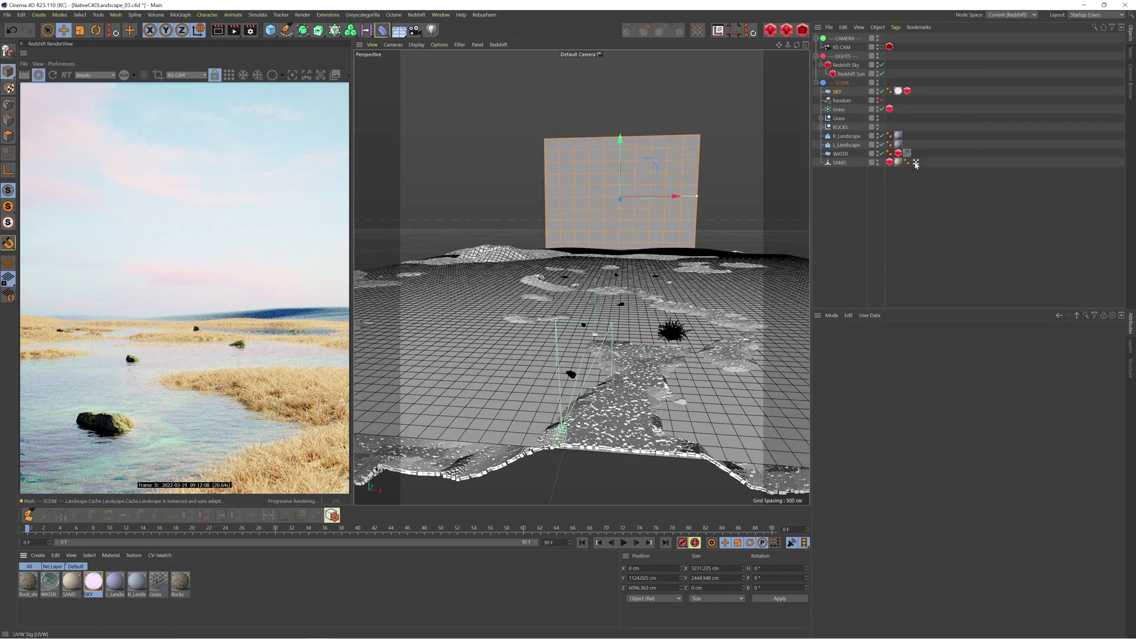
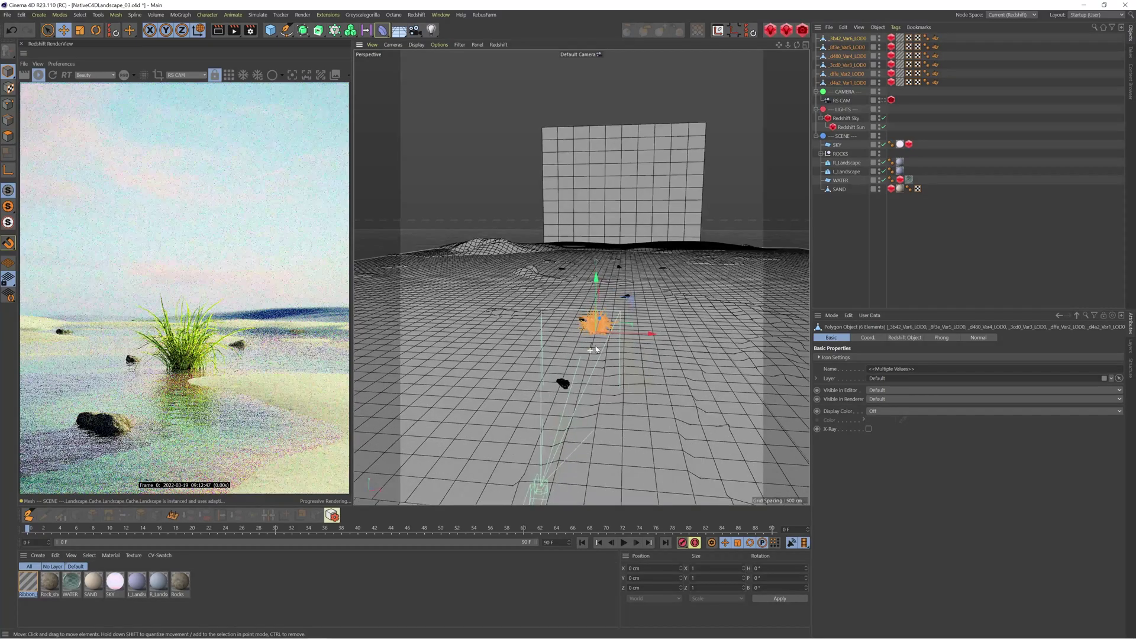
- Group the six imported grass objects in a null, move it about 502 cm along X and place it above ROCKS in the hierarchy
scroll(601, 325, up, 1)
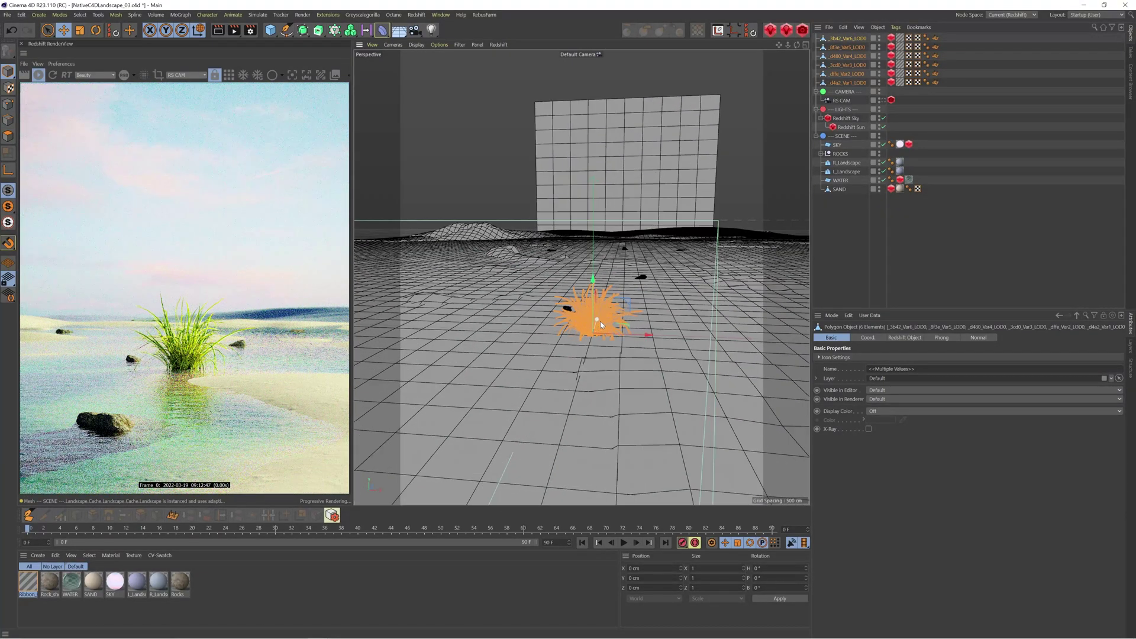
key(alt+g)
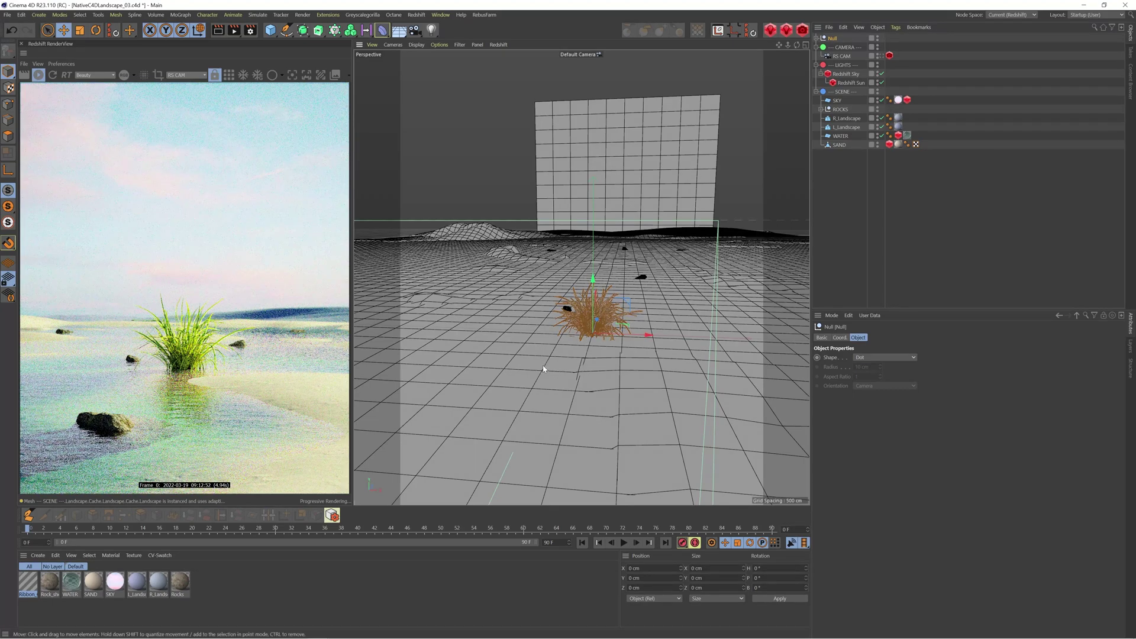
alt+drag(544, 374, 752, 360)
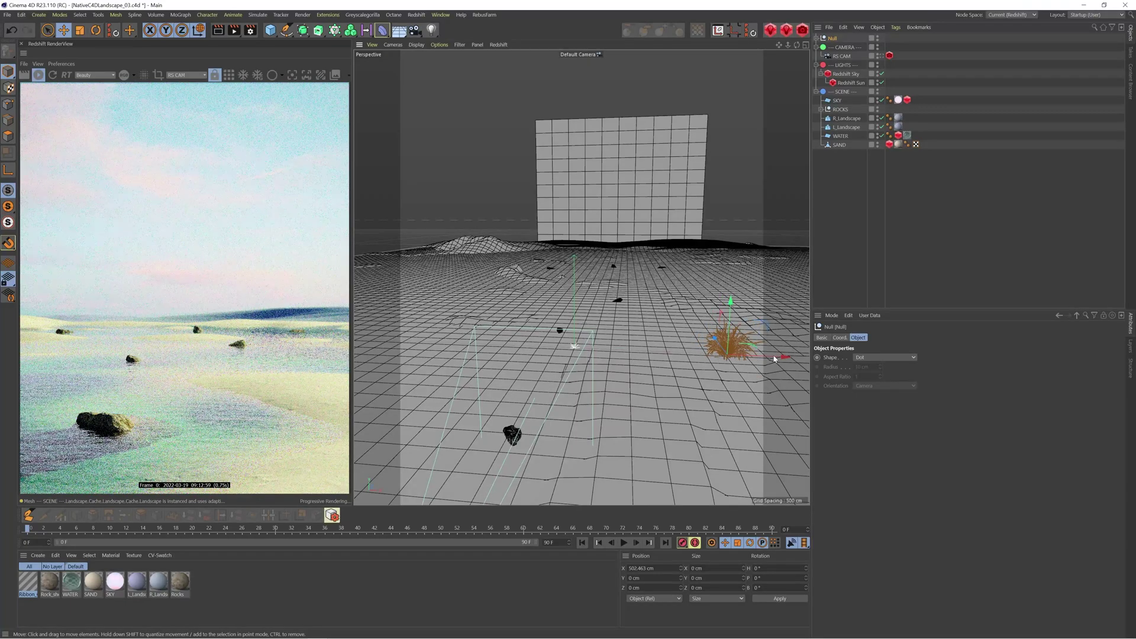
drag(832, 38, 840, 108)
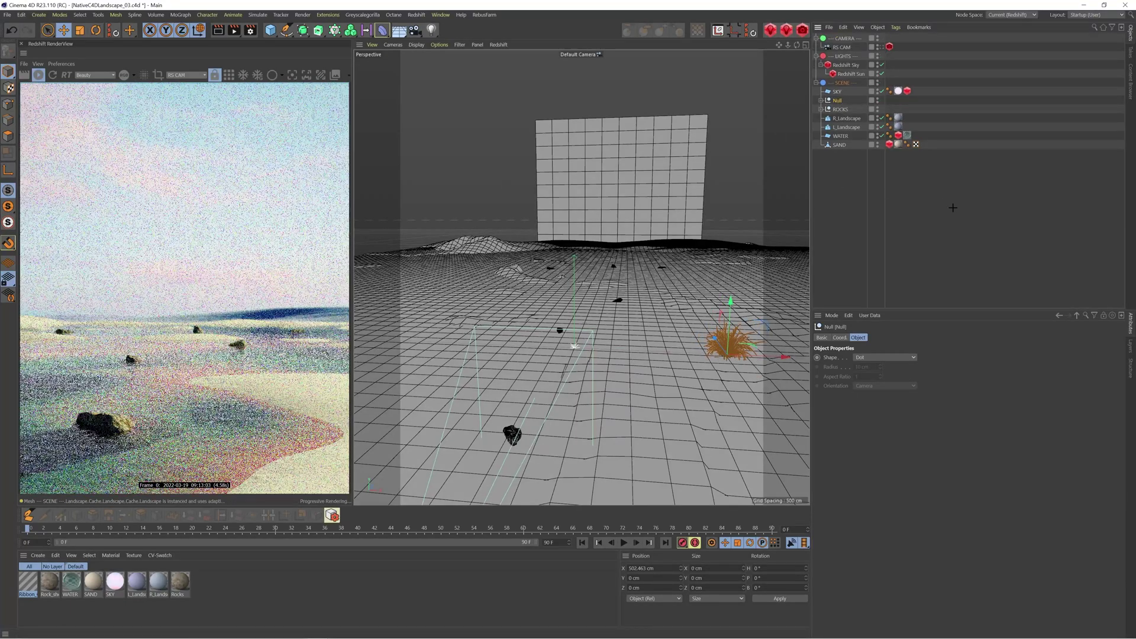
click(951, 208)
- Add a Matrix Scatter object and place it between the grass null and ROCKS in the hierarchy
click(181, 15)
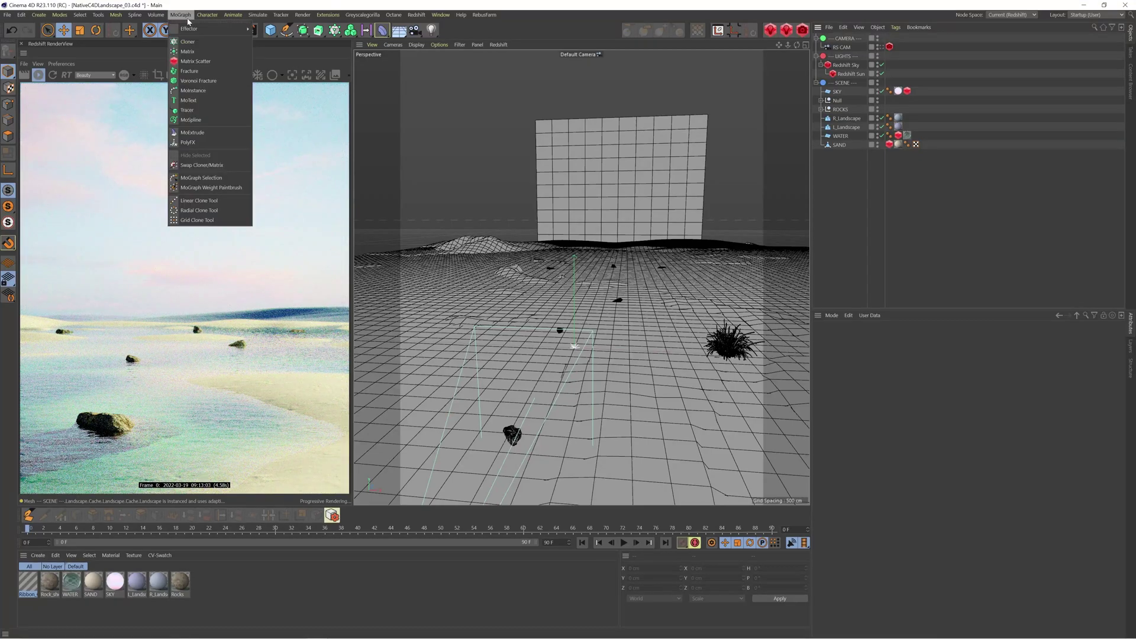
click(196, 61)
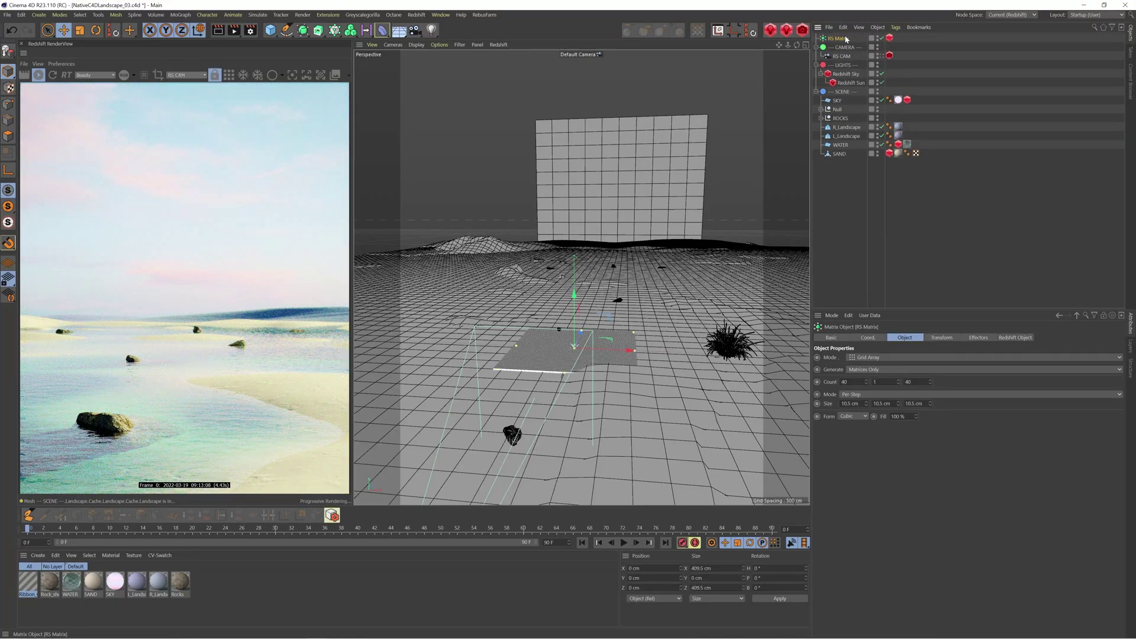
drag(847, 71, 850, 113)
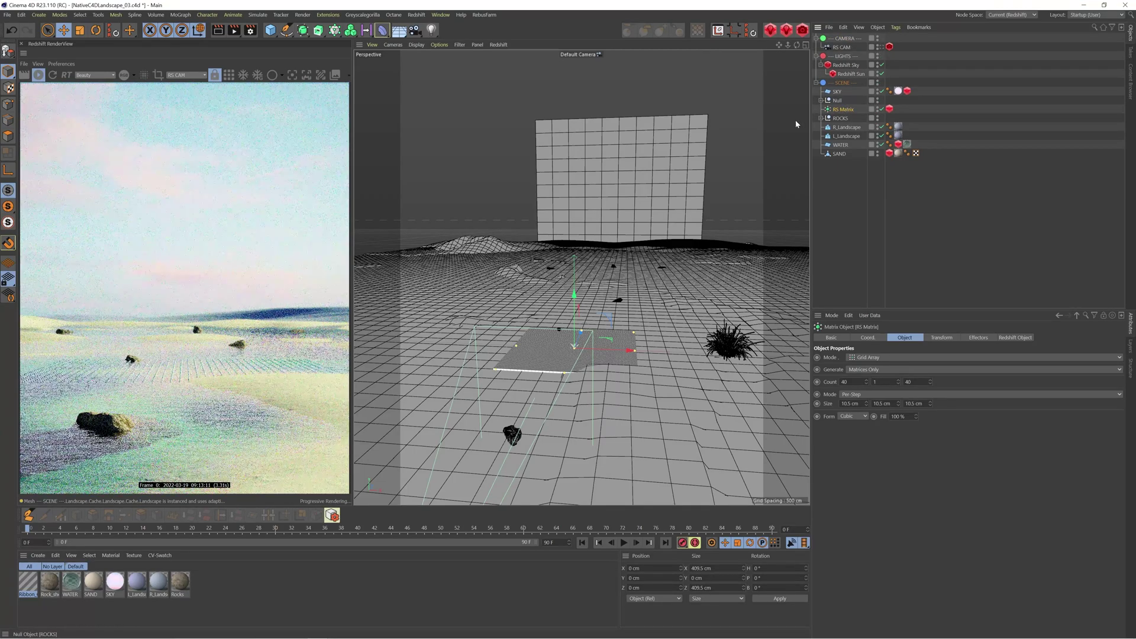
- Try a plain Matrix object with a Redshift Object tag, view the tag's Particles settings and delete the object
click(181, 15)
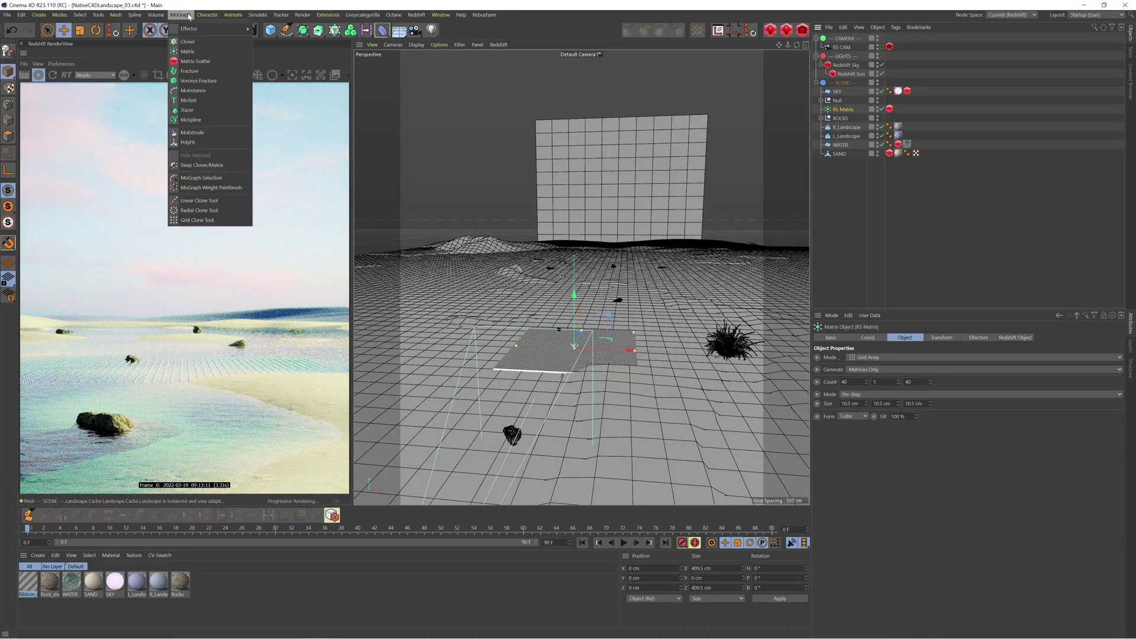
click(200, 52)
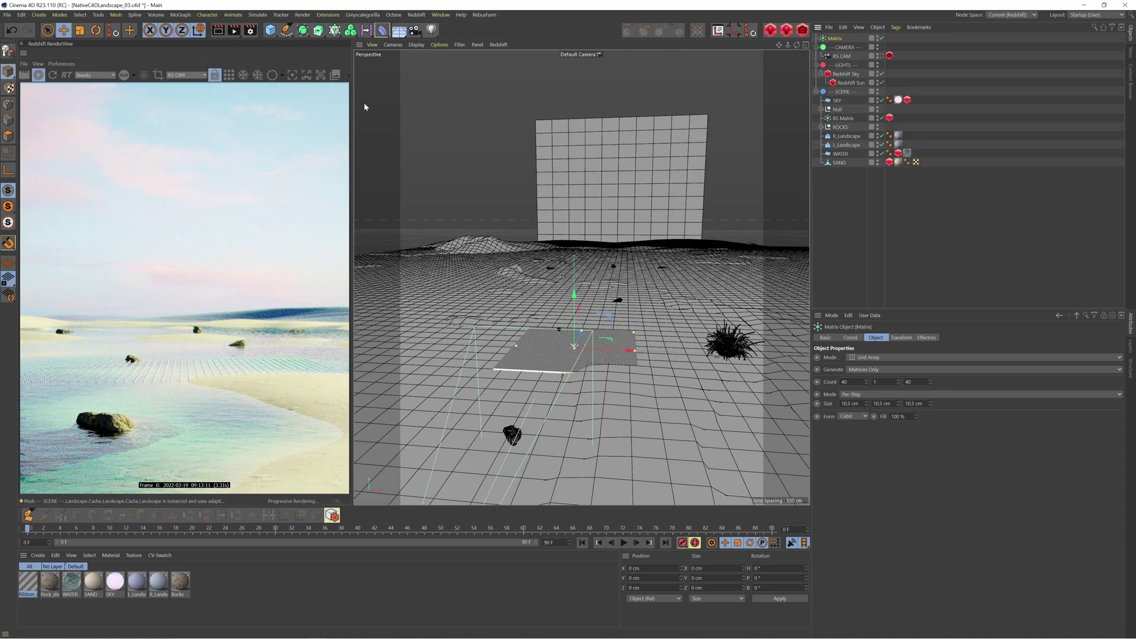
right_click(836, 38)
mouse_move(893, 132)
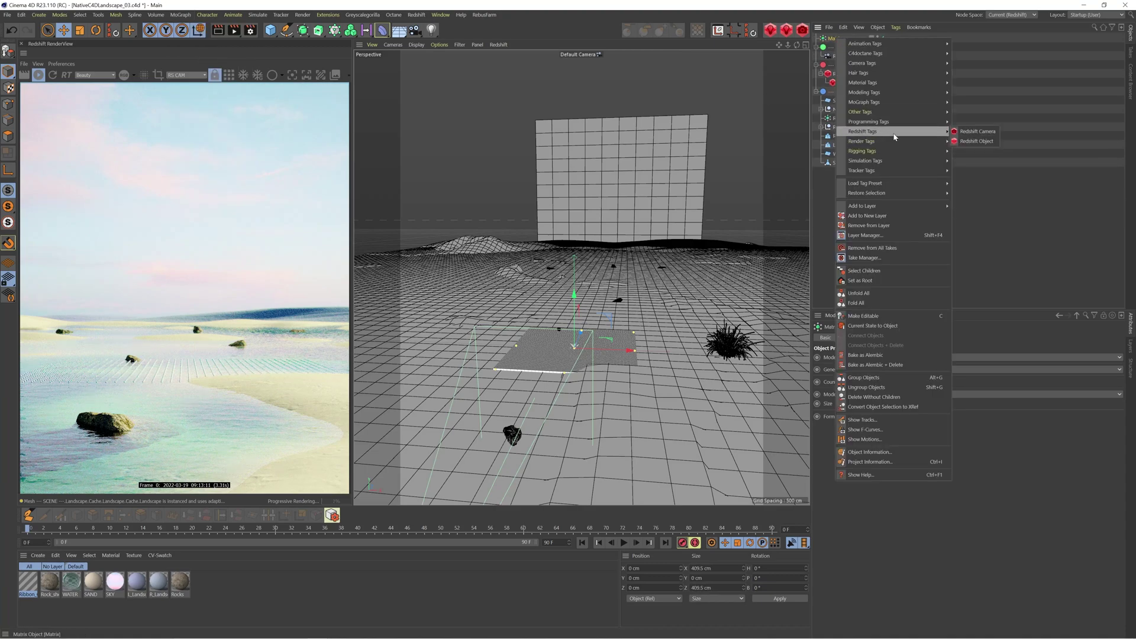
click(977, 141)
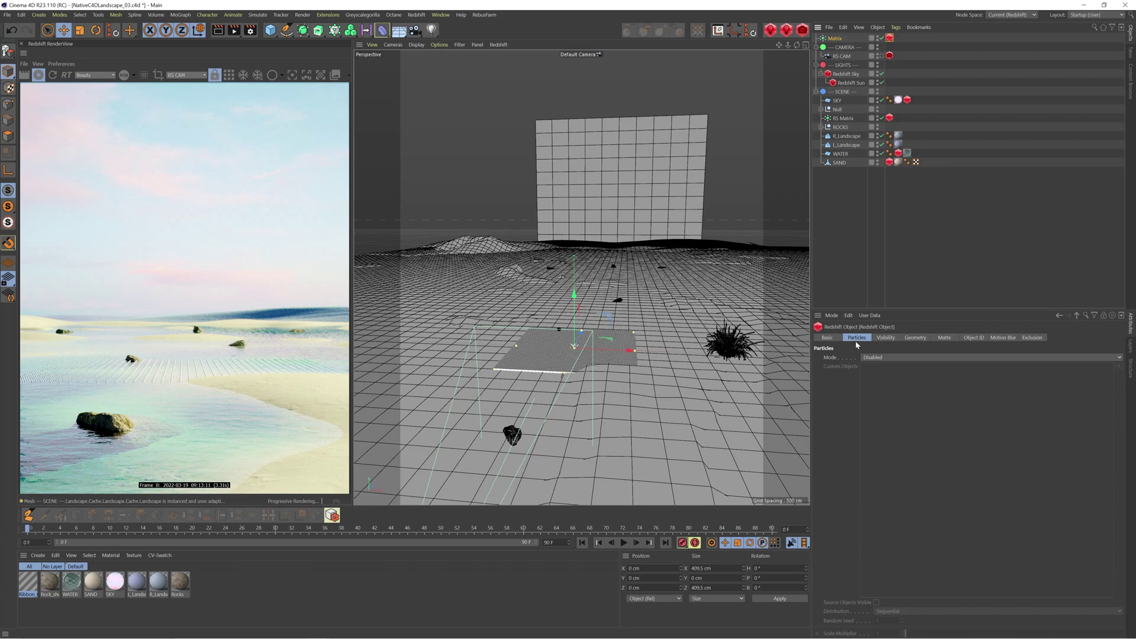
click(836, 39)
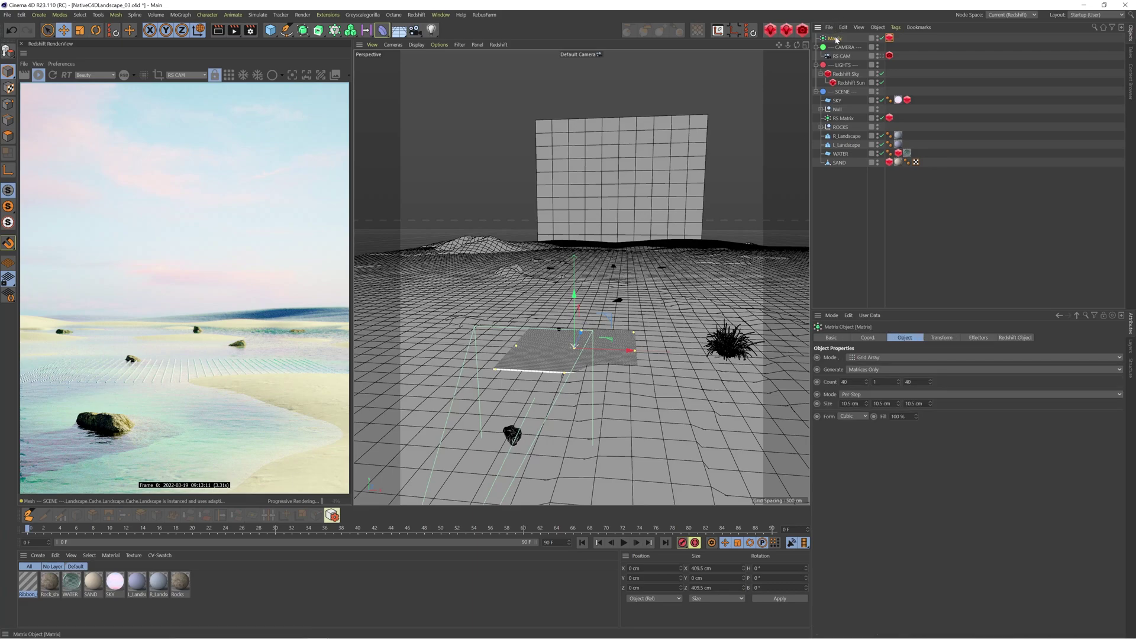
key(Delete)
- Set the RS Matrix distribution mode to Object and use SAND as its source object
click(180, 15)
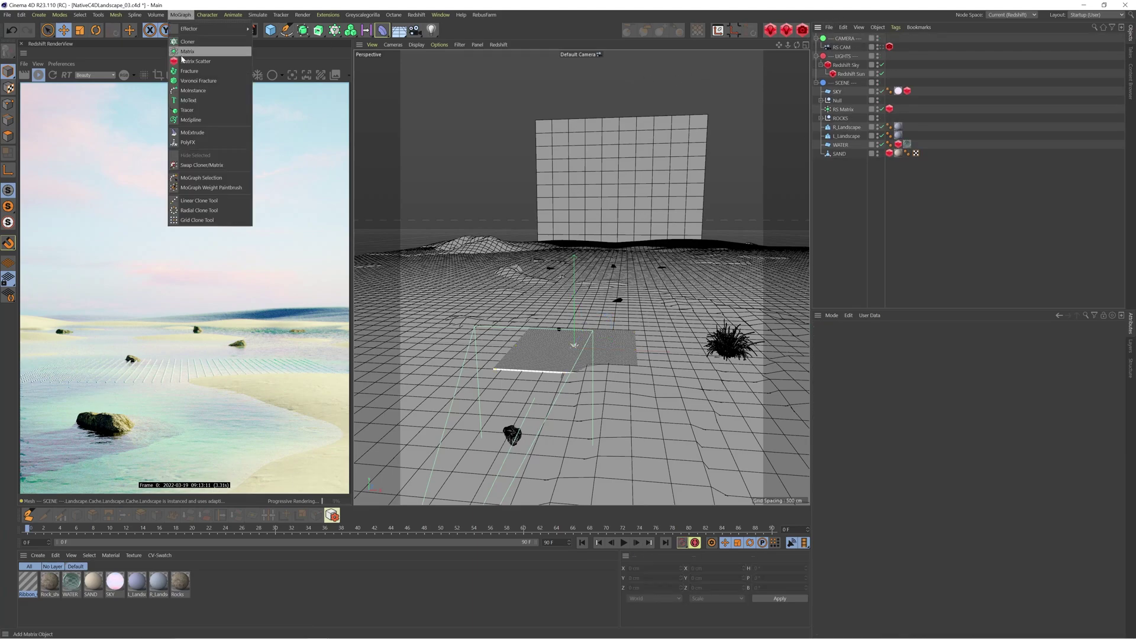
click(839, 105)
click(842, 109)
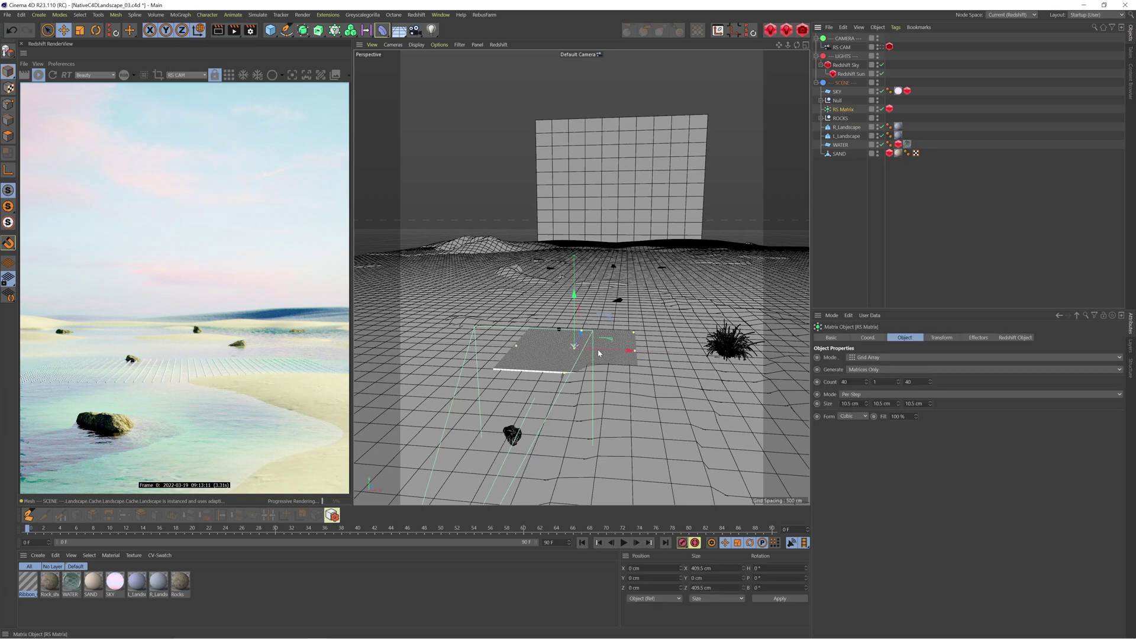
scroll(547, 384, up, 2)
scroll(548, 384, up, 3)
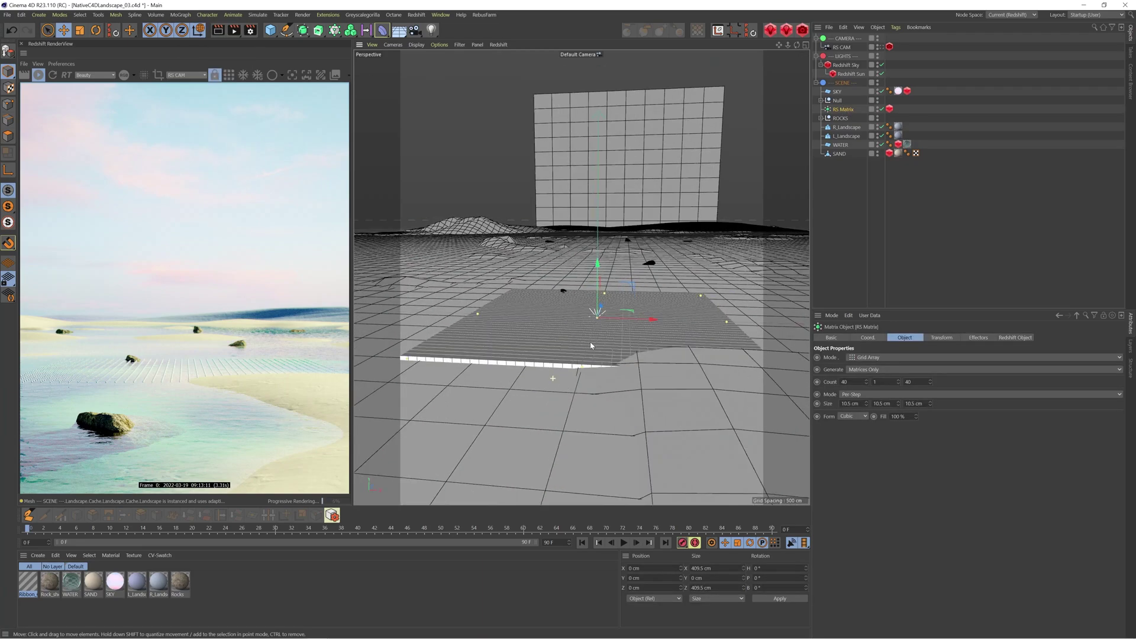
click(858, 358)
click(876, 368)
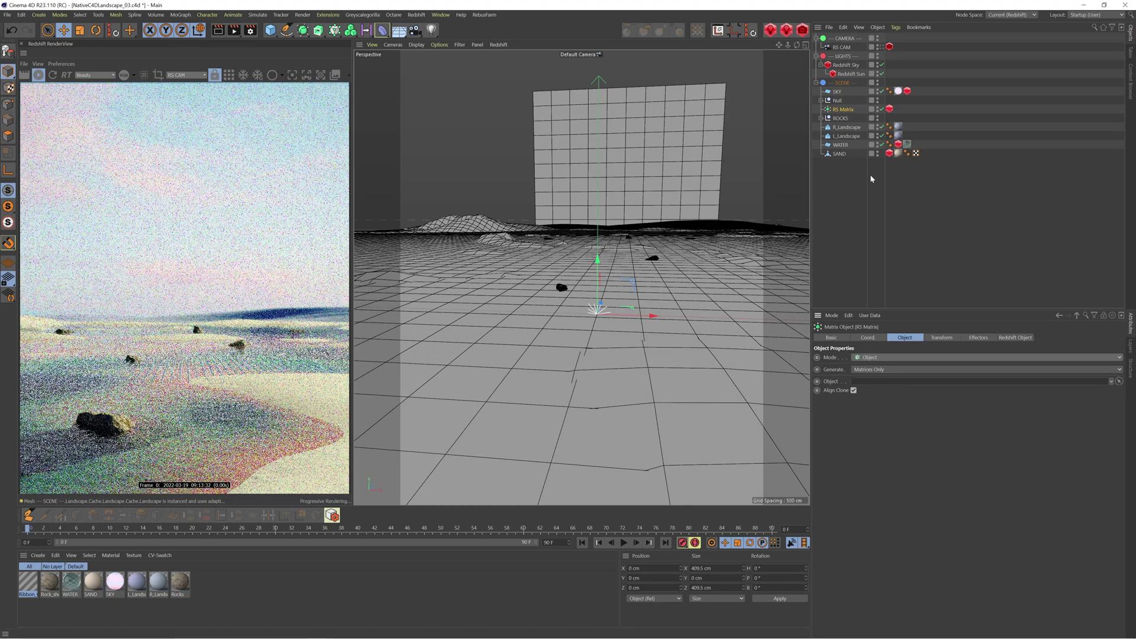
drag(839, 154, 861, 381)
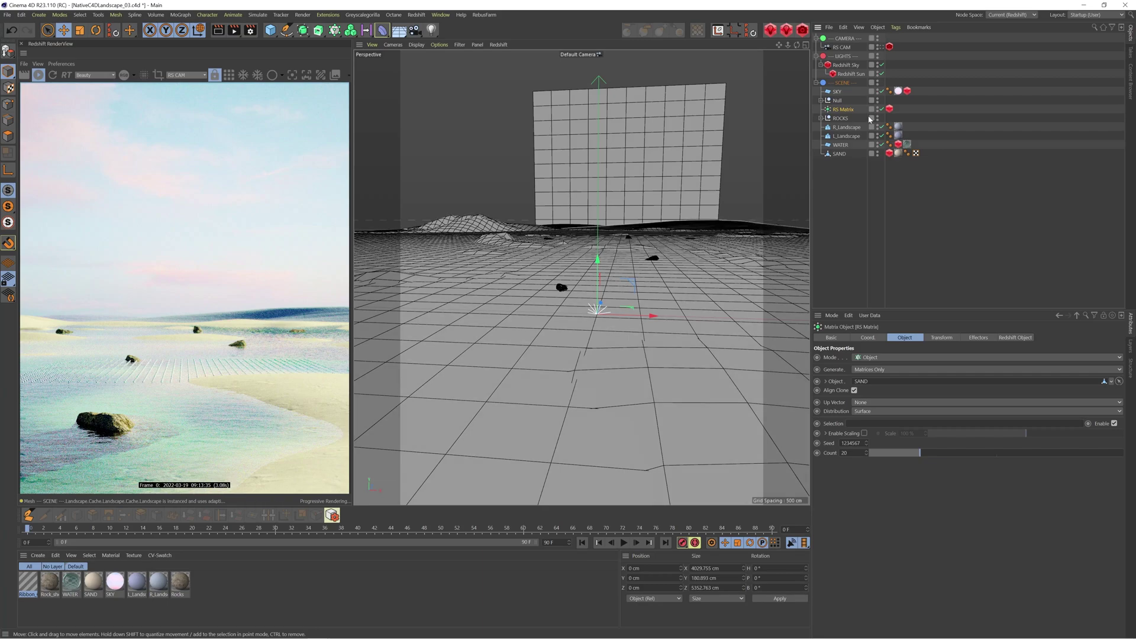
- Look through RS CAM and raise the RS Matrix count to 100000
click(879, 47)
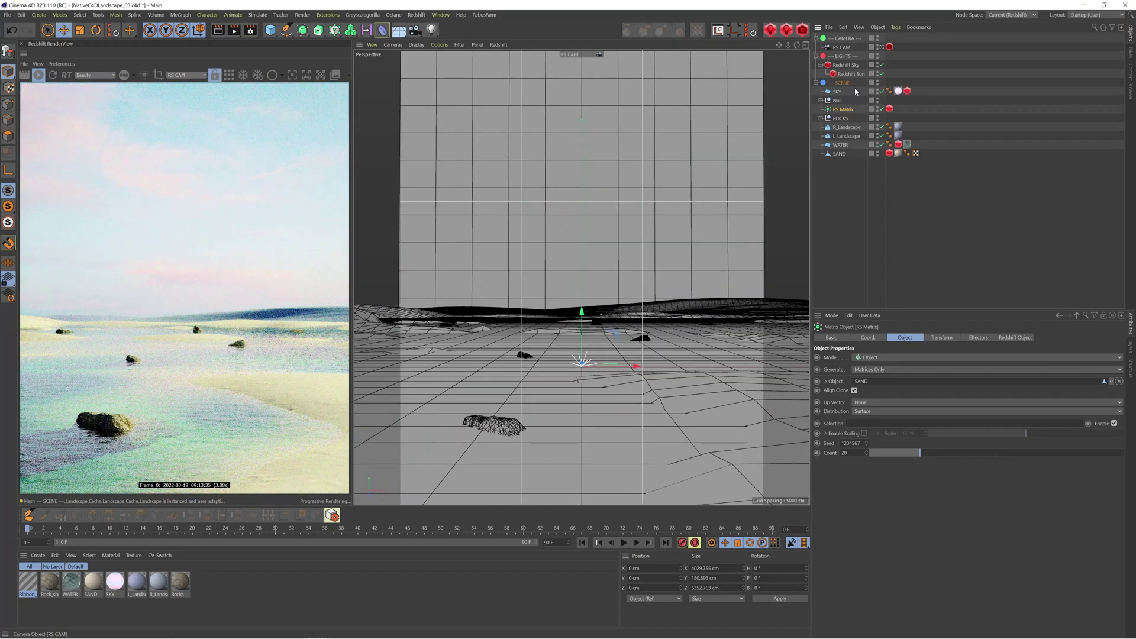
drag(920, 453, 1123, 453)
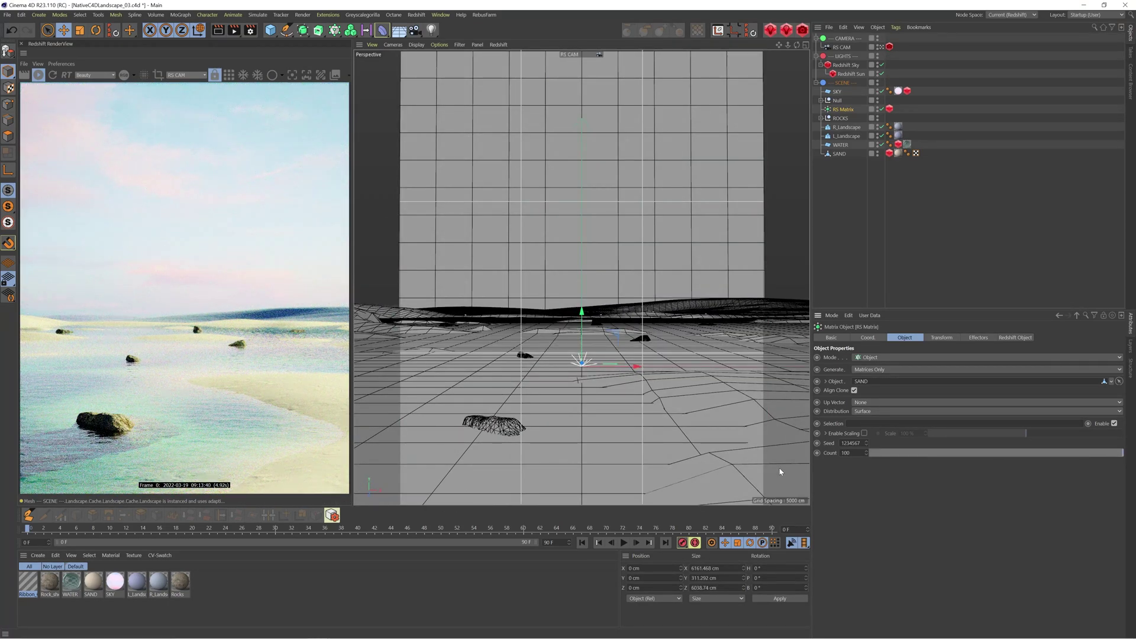
double_click(846, 452)
text(1000)
key(Return)
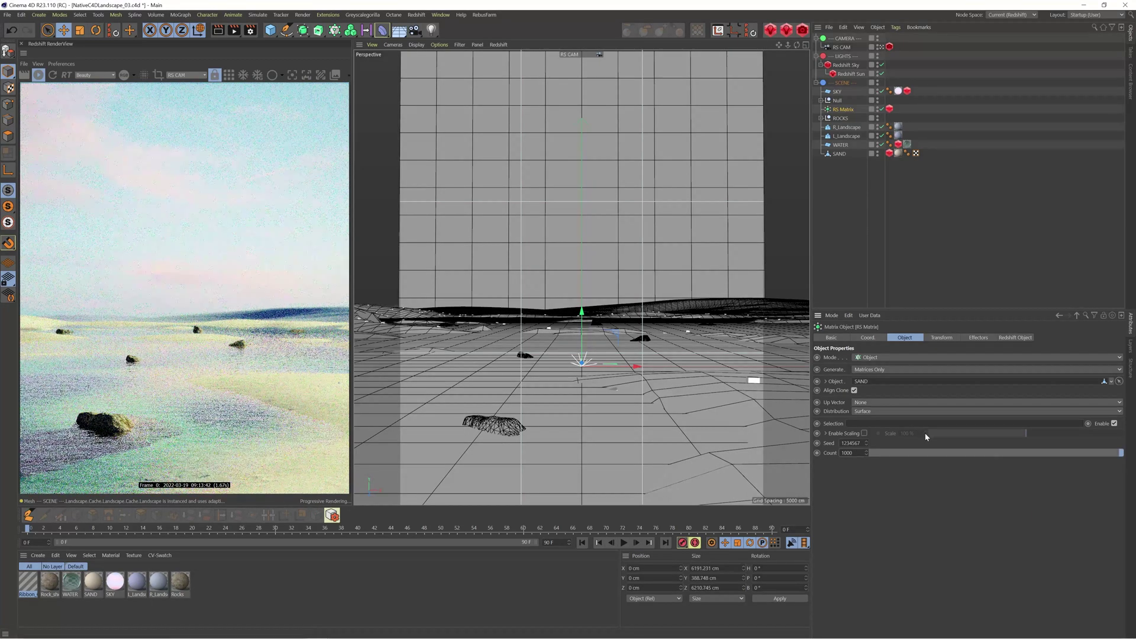
double_click(847, 452)
text(100000)
key(Return)
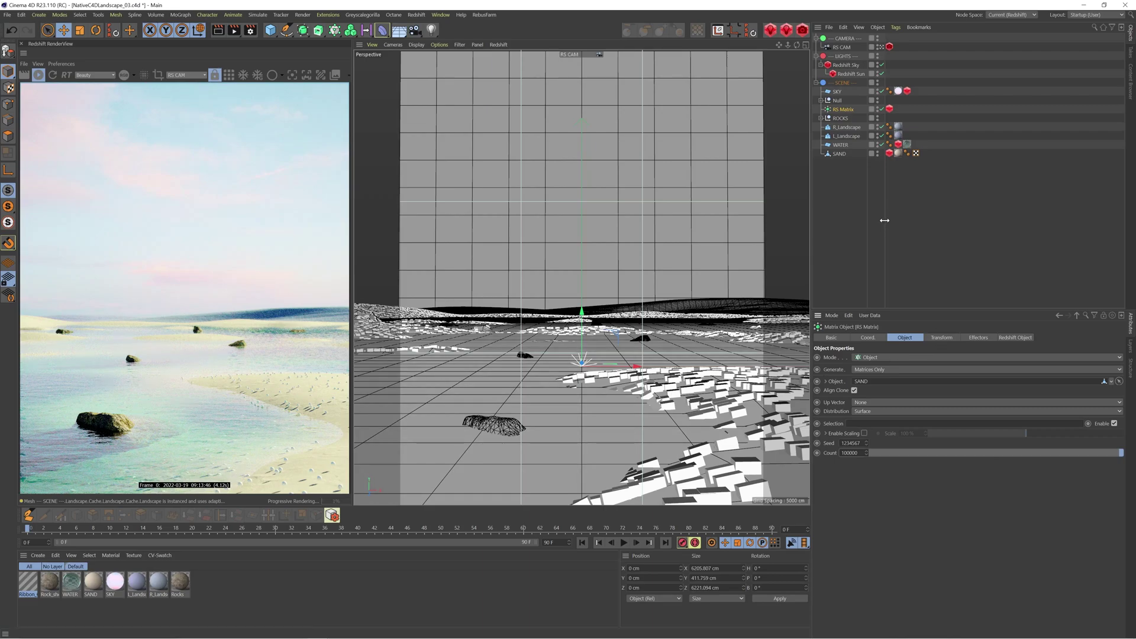
- Set the particle mode of the RS Matrix's Redshift Object tag to Custom Objects
click(890, 109)
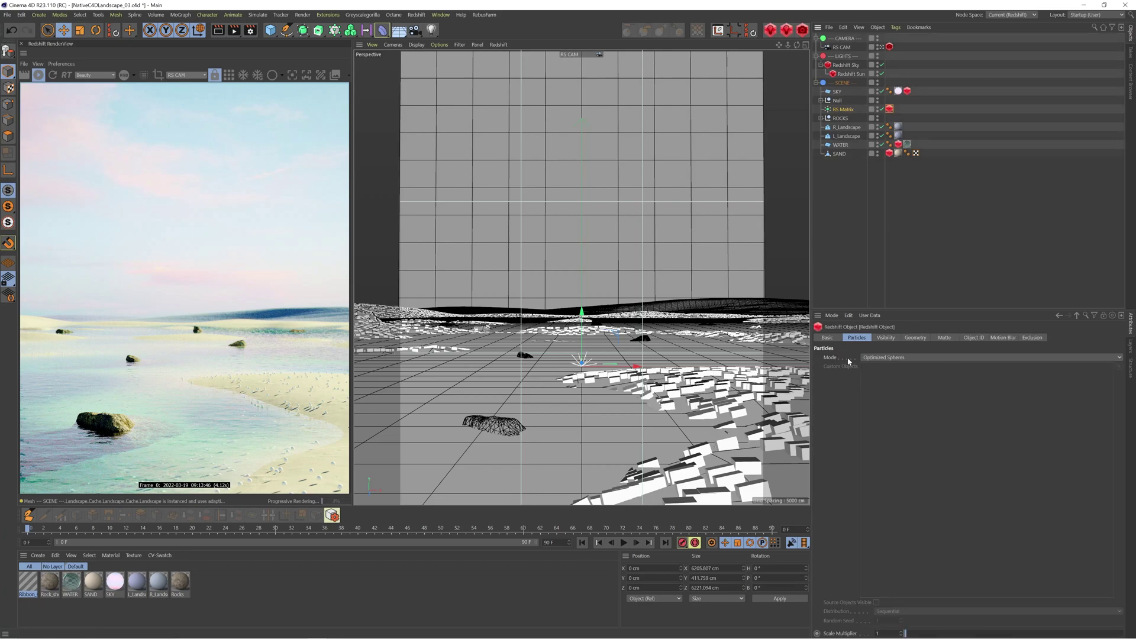
click(893, 359)
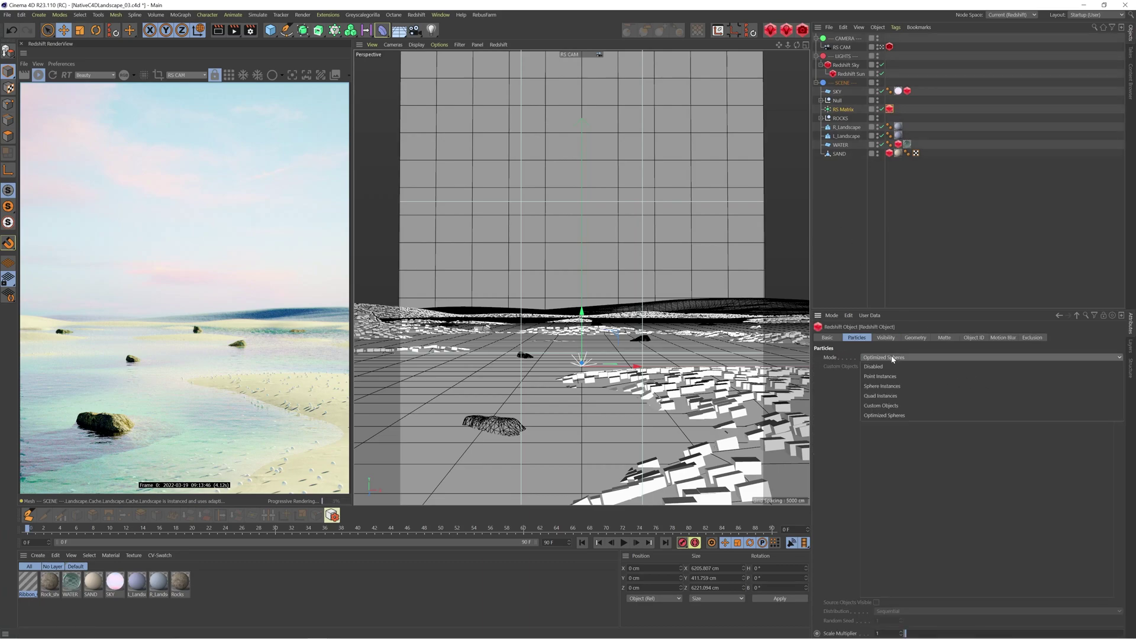
click(899, 406)
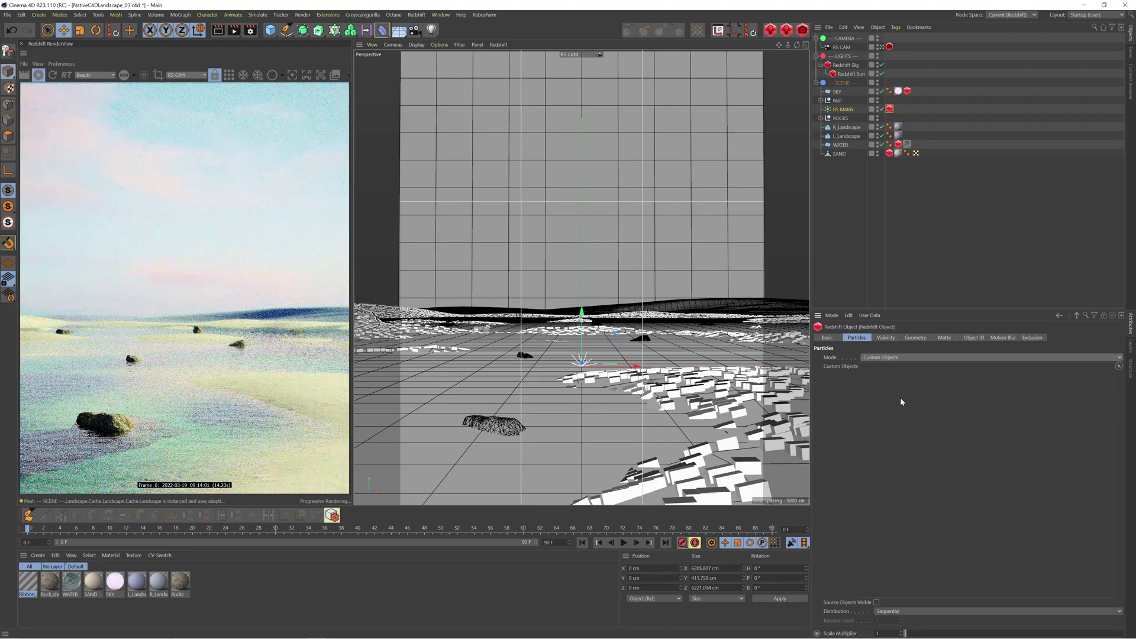
- Add all six grass objects from the null as the tag's custom objects and set its scale multiplier to 1
click(821, 100)
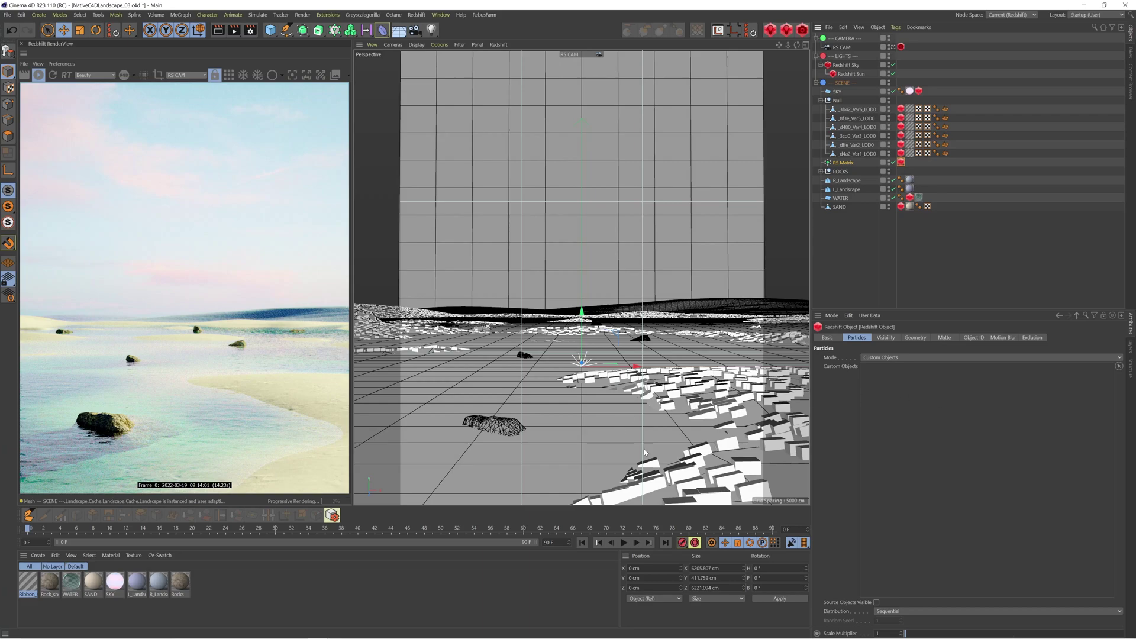
click(857, 154)
shift+click(858, 109)
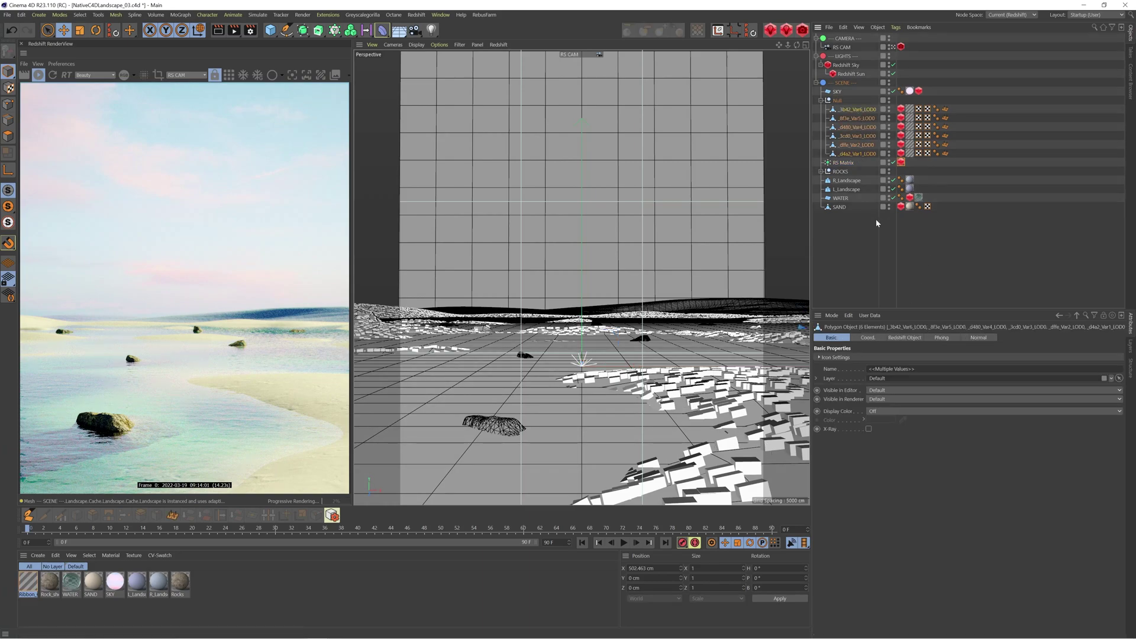
click(900, 162)
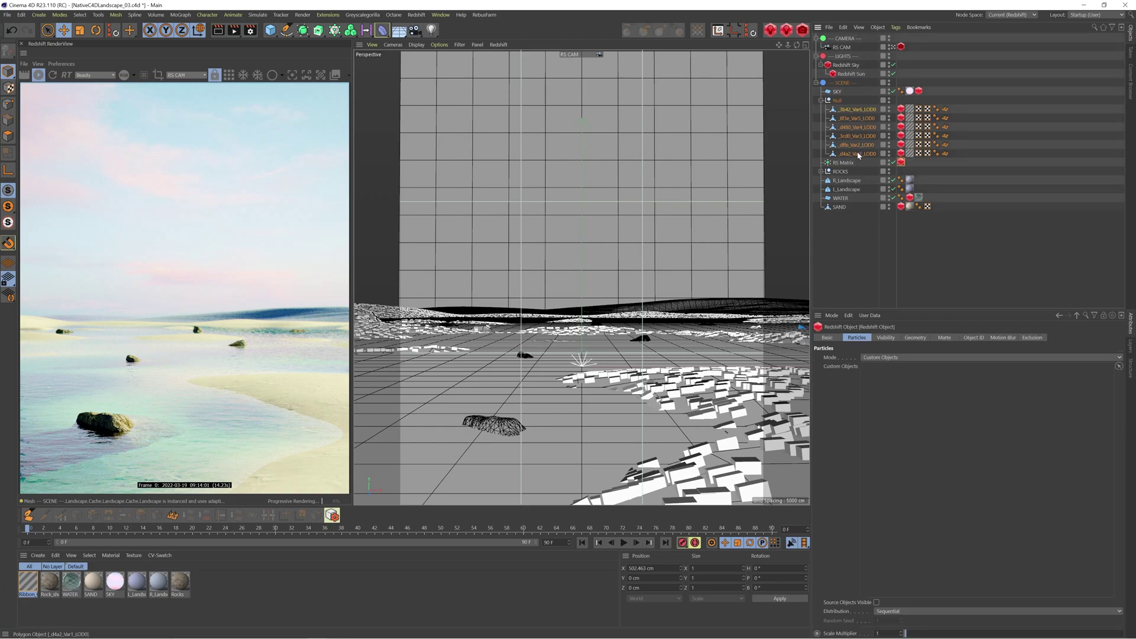
drag(859, 131, 923, 500)
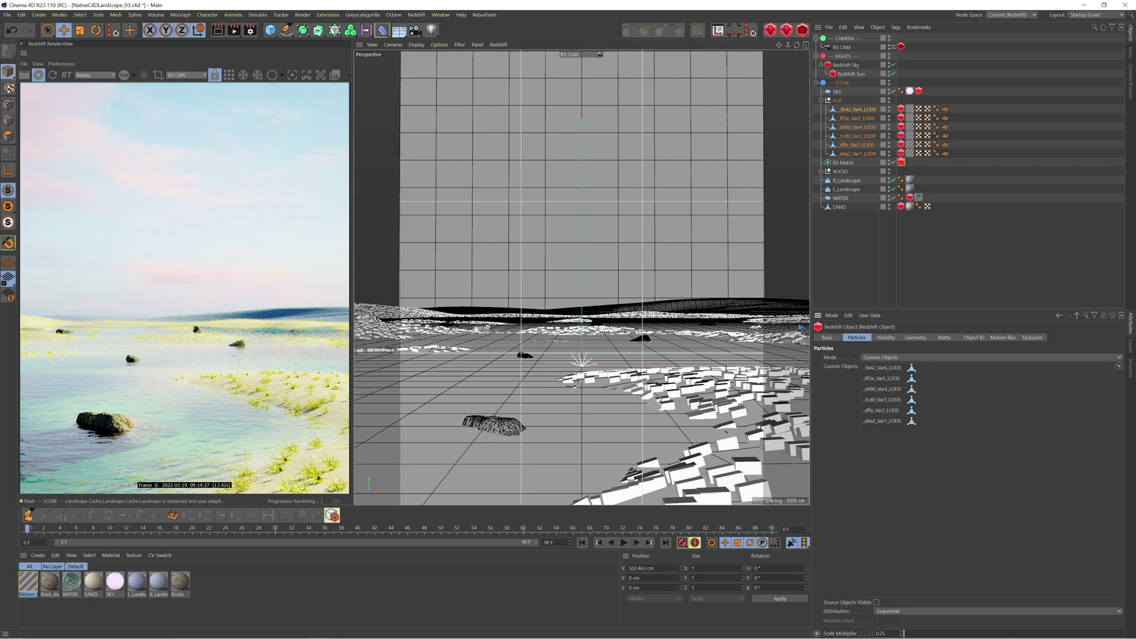
text(1)
key(Return)
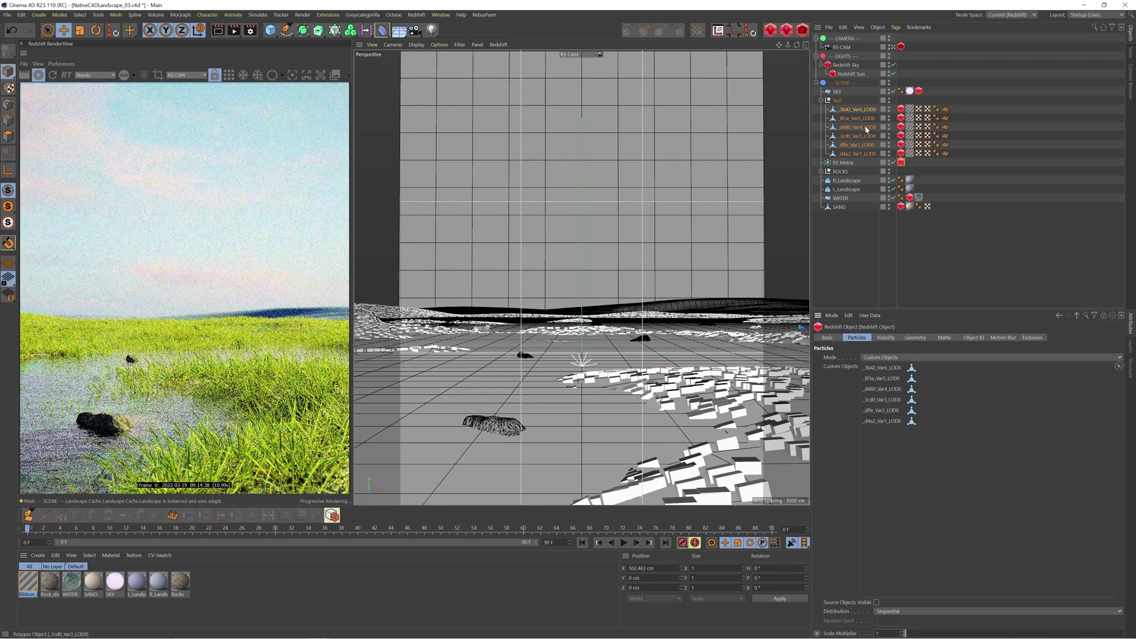
- Set the RS Matrix's transform scale to 0.25 on X, Y and Z
click(843, 162)
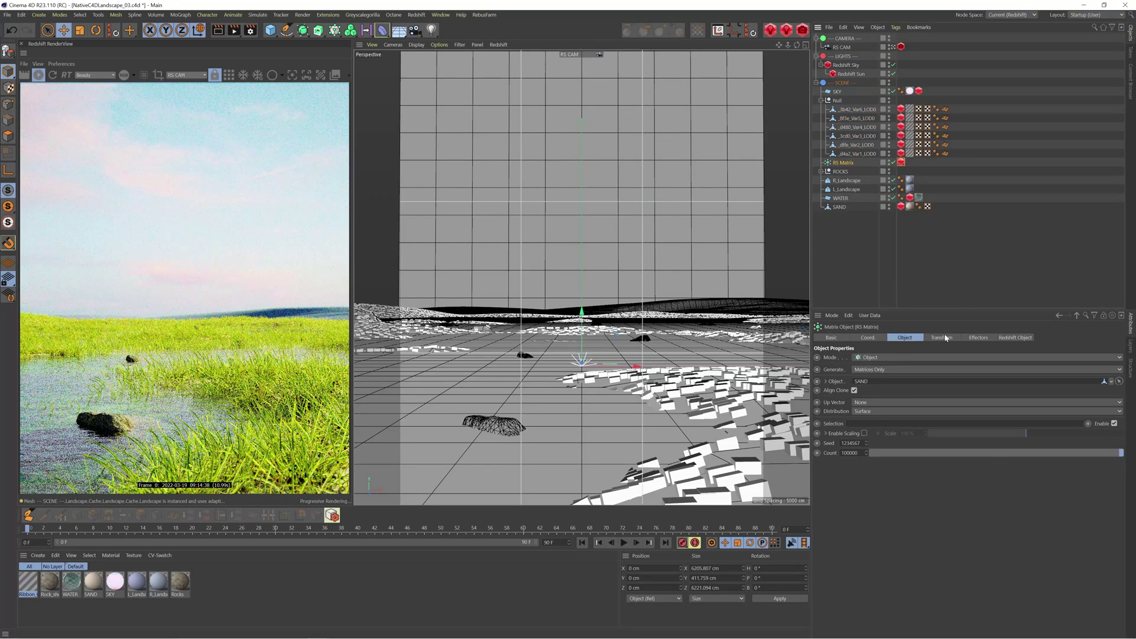
click(942, 338)
click(894, 370)
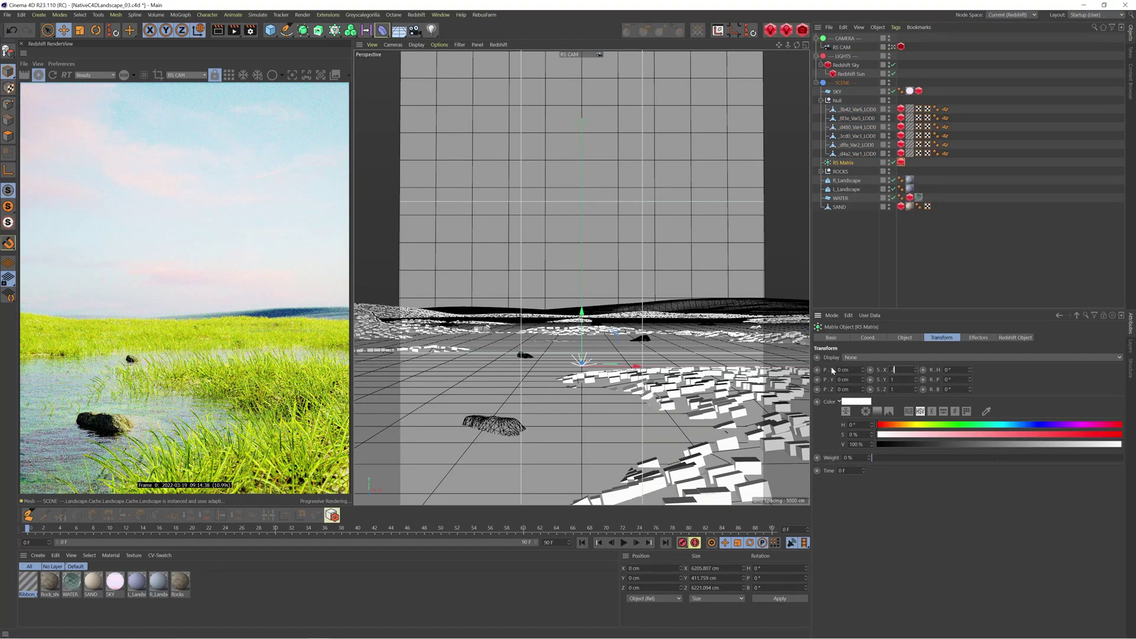
text(0.25)
key(Tab)
text(0.25)
key(Tab)
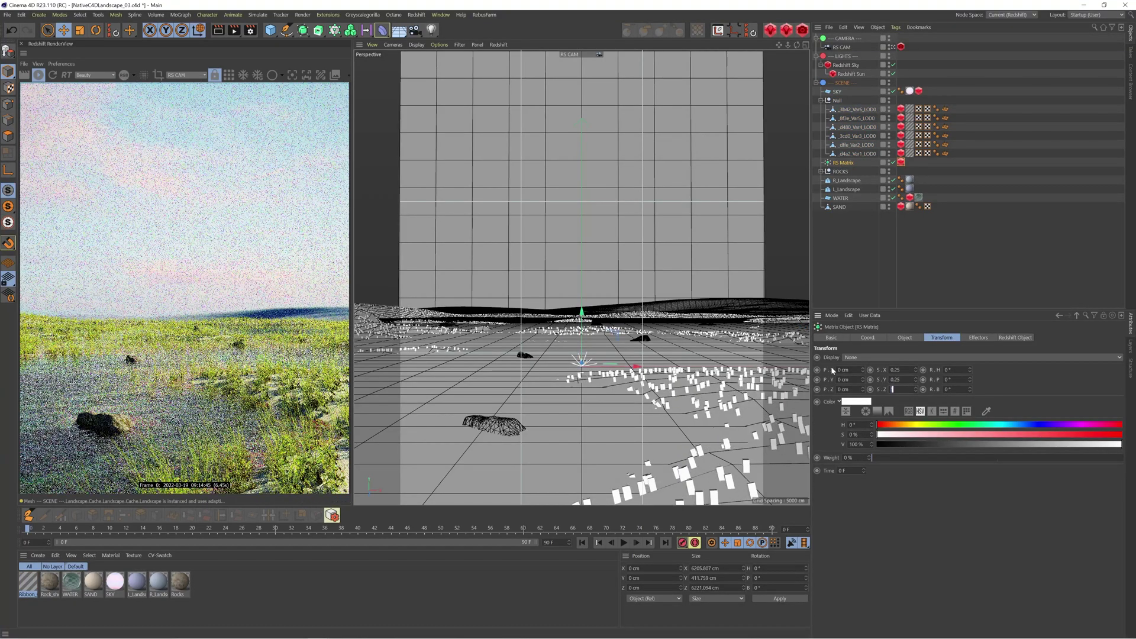
text(0.25)
key(Return)
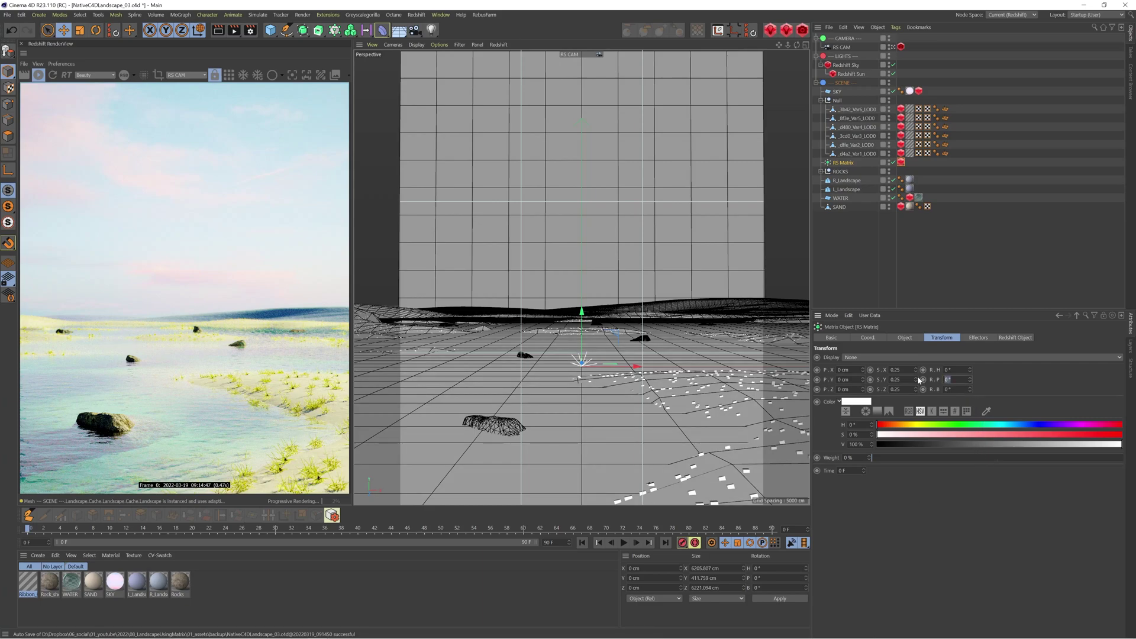
- Set the RS Matrix's transform P rotation to -90°
text(90)
key(Return)
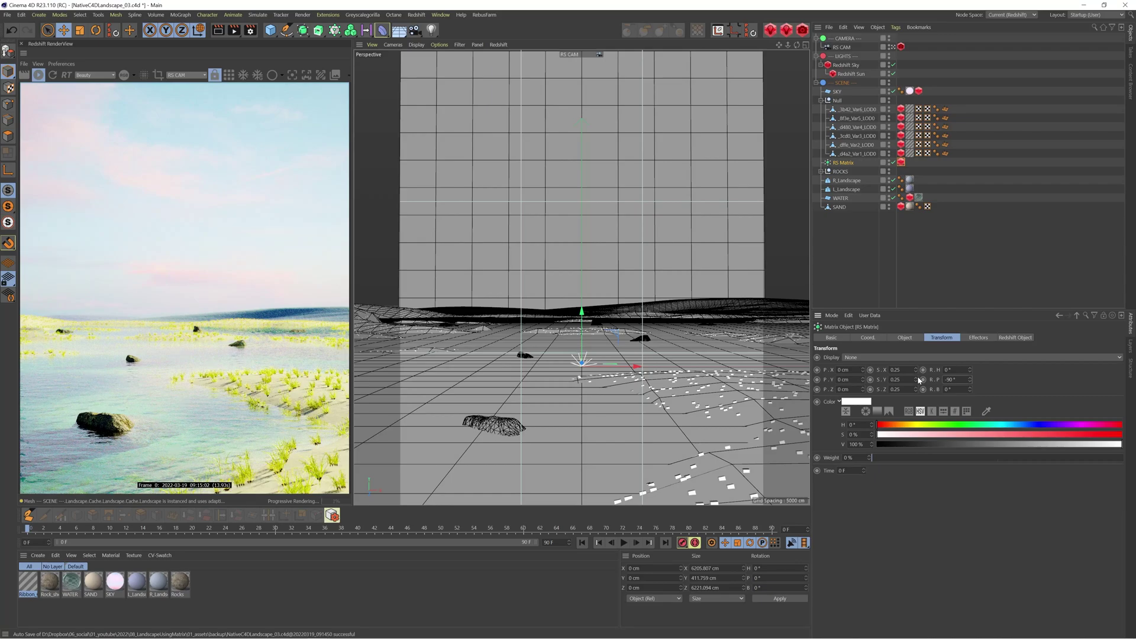
click(941, 381)
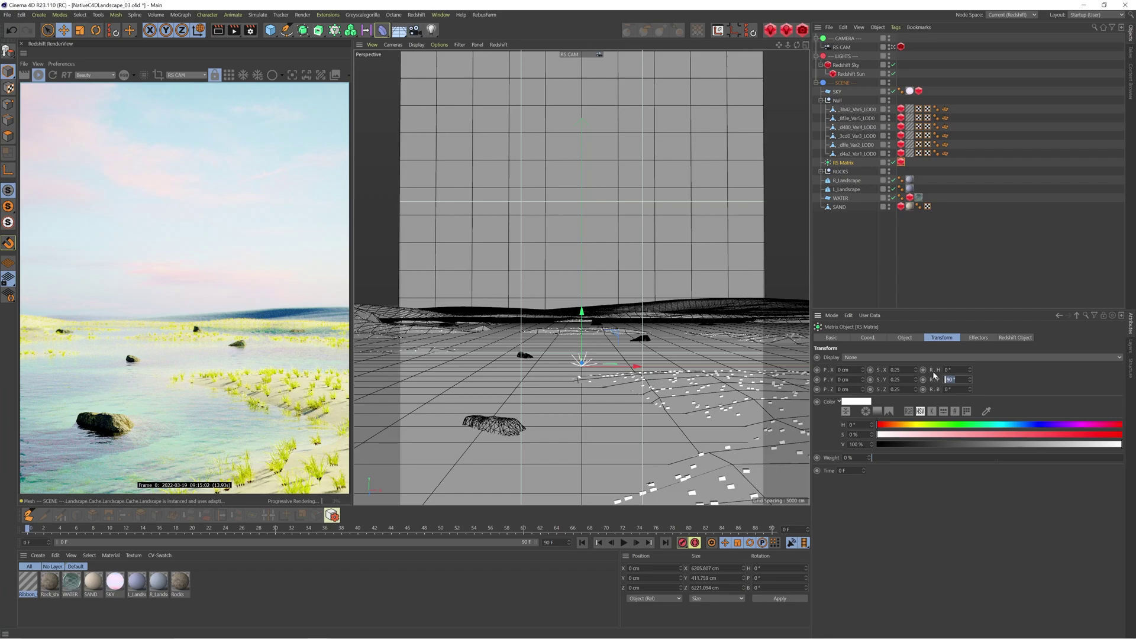
- Try the RS Matrix with Align Clone off, turn it on again and review the transform values
click(907, 339)
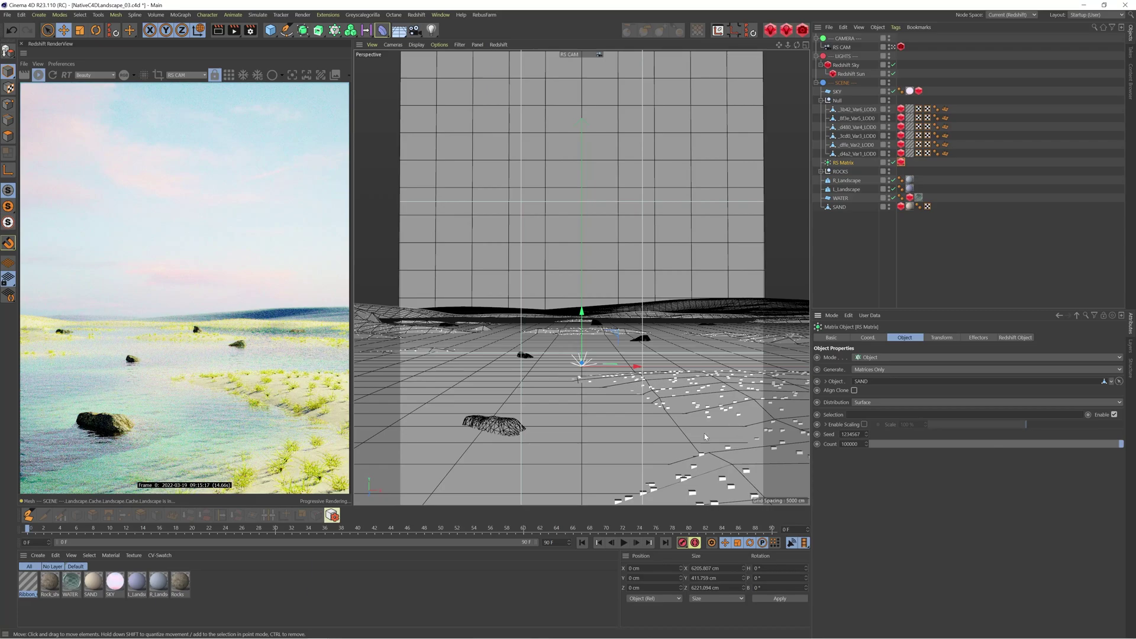
click(855, 391)
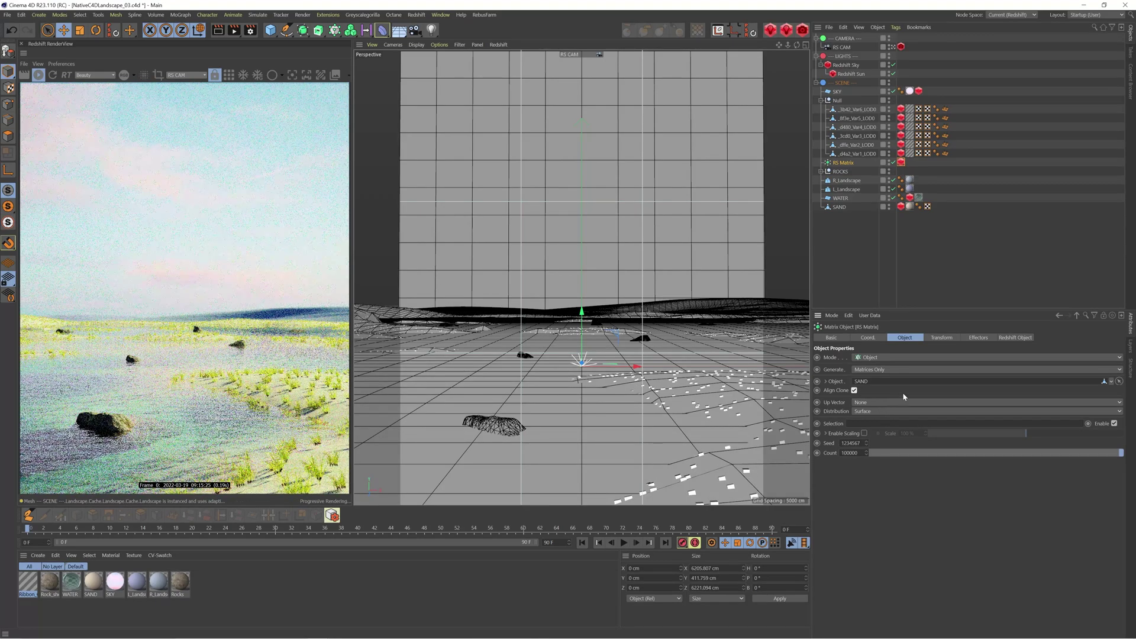
click(942, 337)
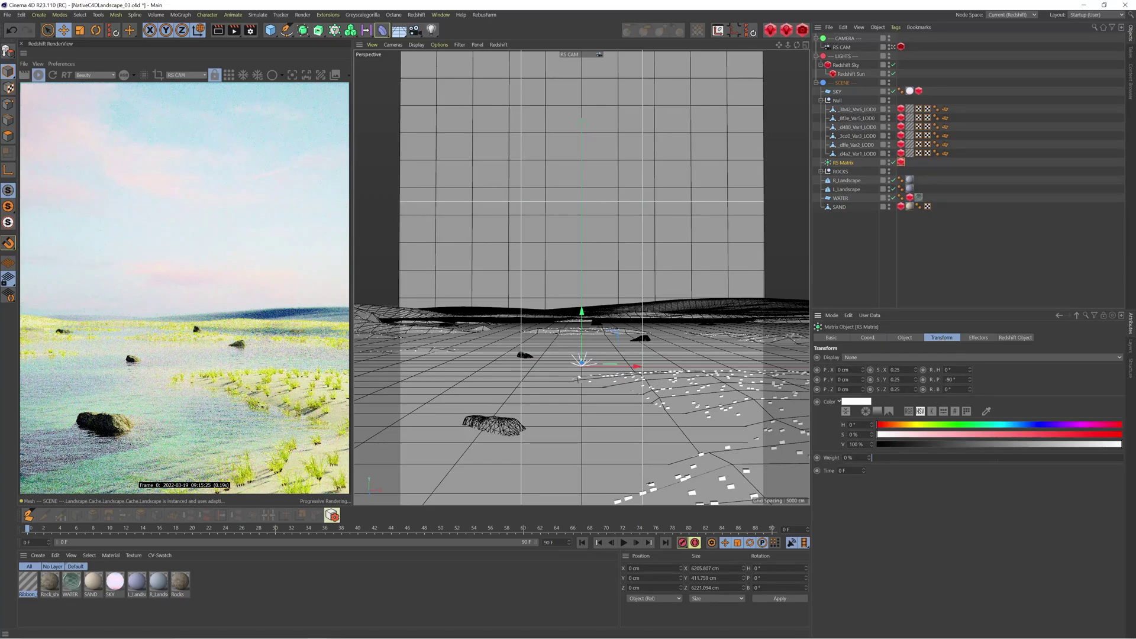
click(905, 338)
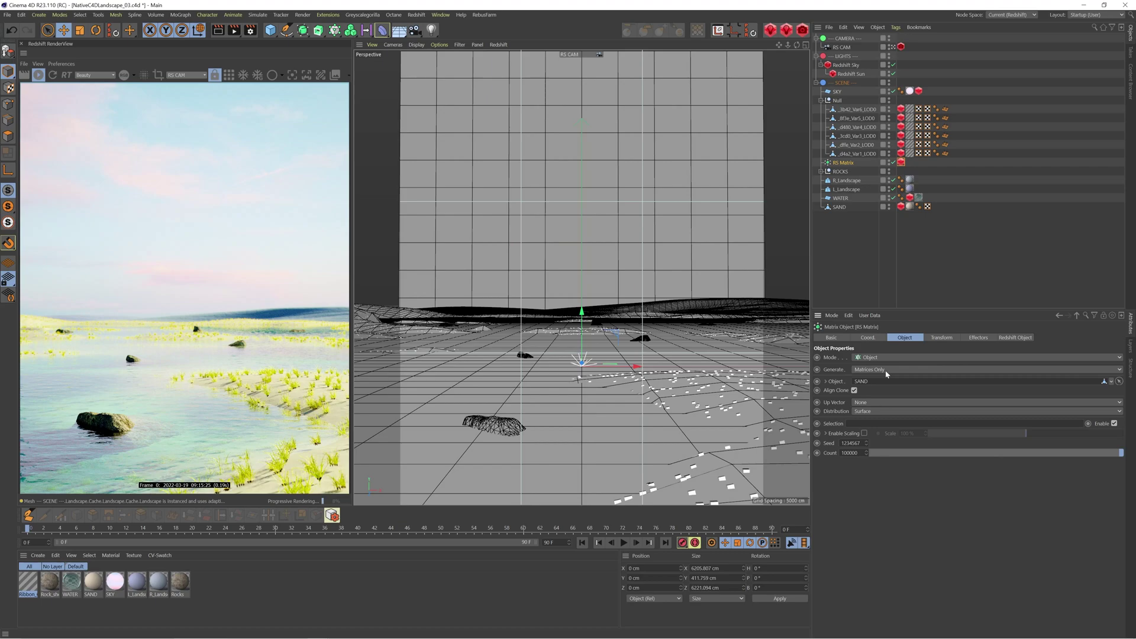
- Add a Random effector to the RS Matrix, place it directly above the matrix in the hierarchy and collapse the grass null
click(181, 15)
mouse_move(207, 29)
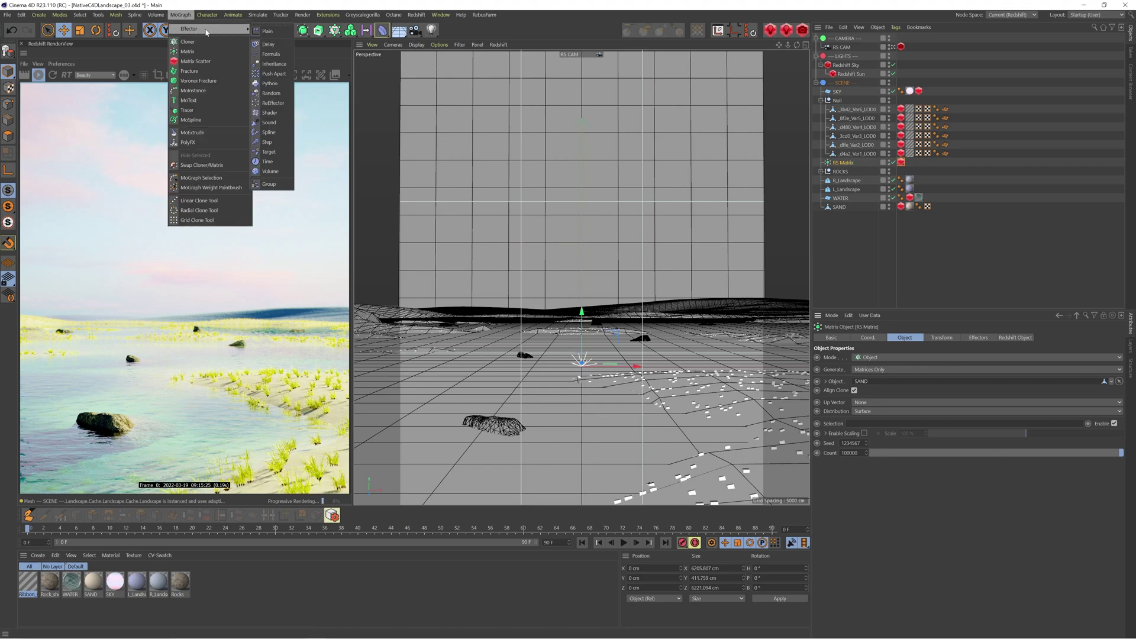
click(271, 93)
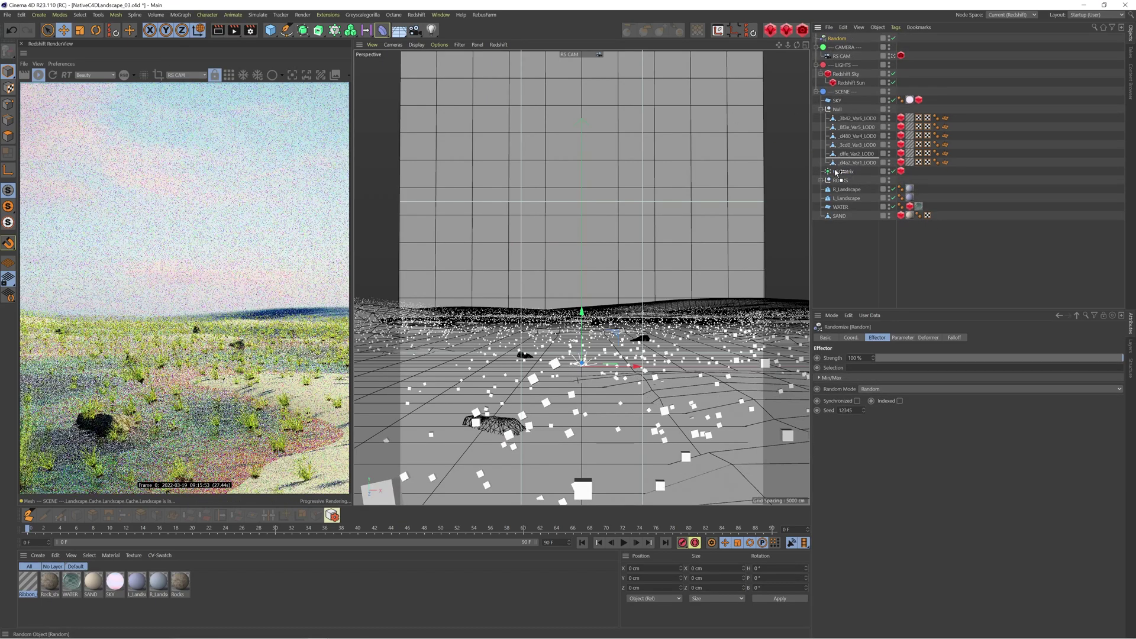
drag(837, 173, 842, 123)
click(836, 109)
click(821, 110)
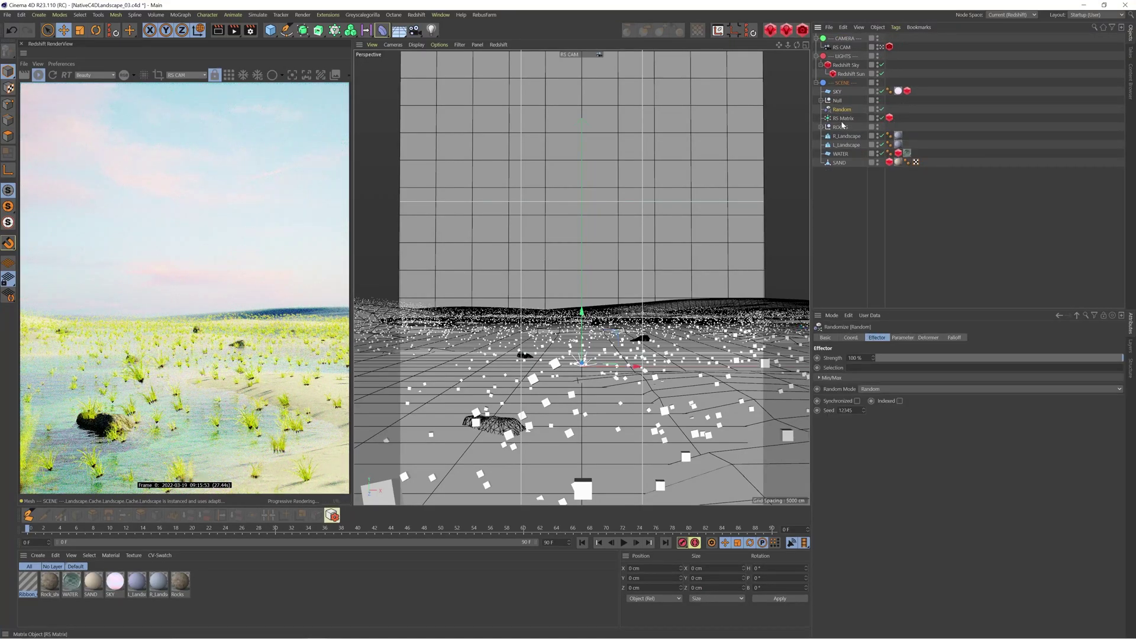
- Turn off the Random effector's position variation and enable its scale variation
click(900, 337)
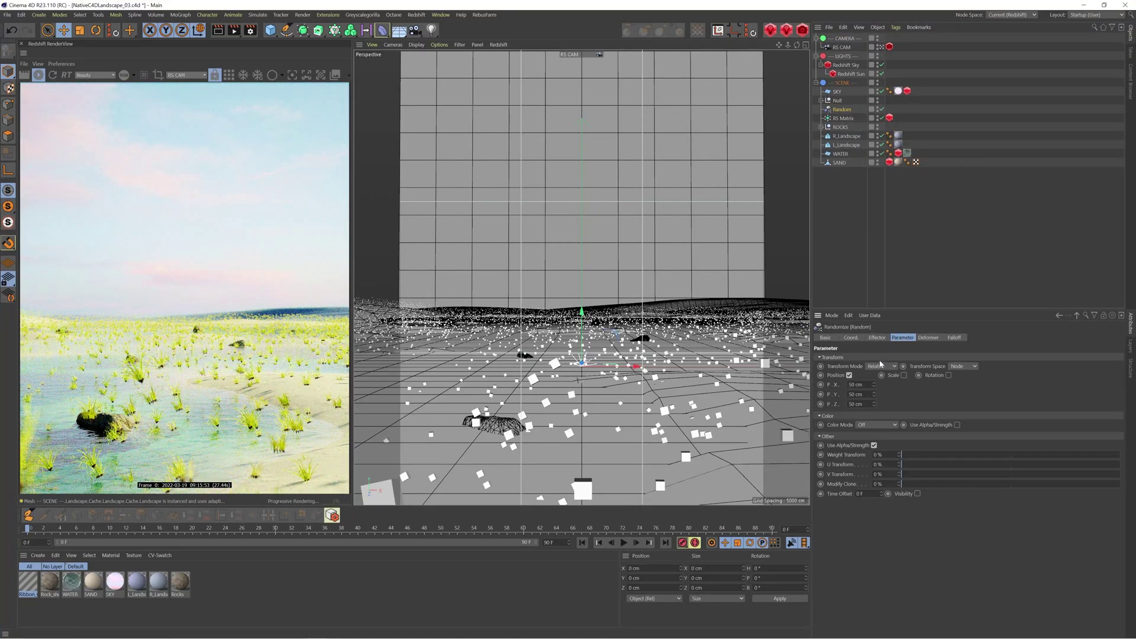
click(850, 375)
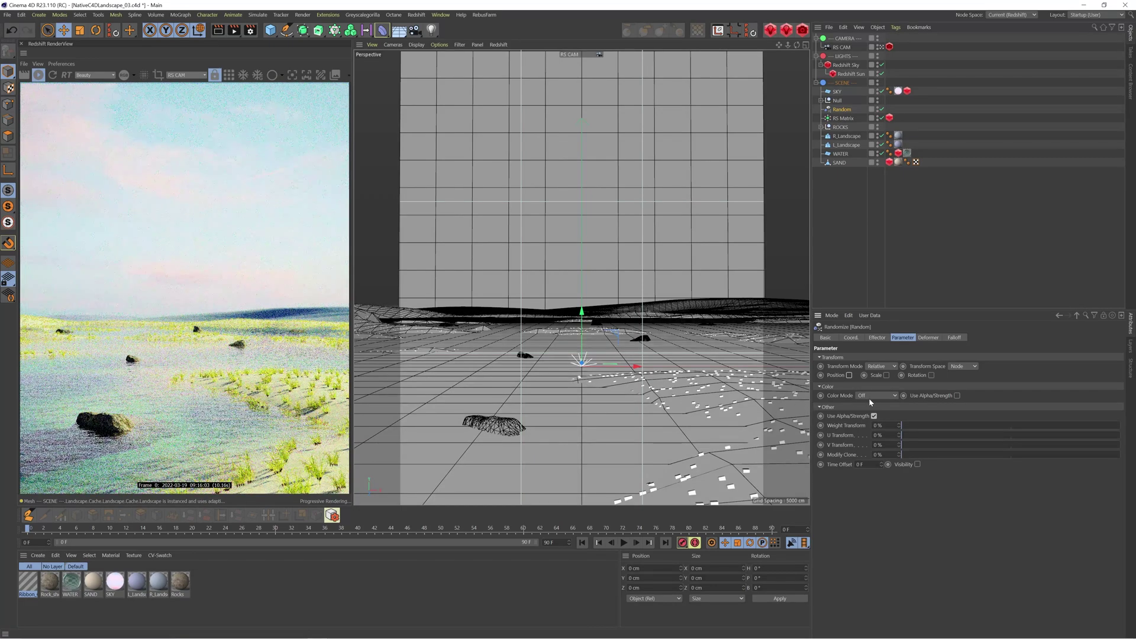
click(887, 375)
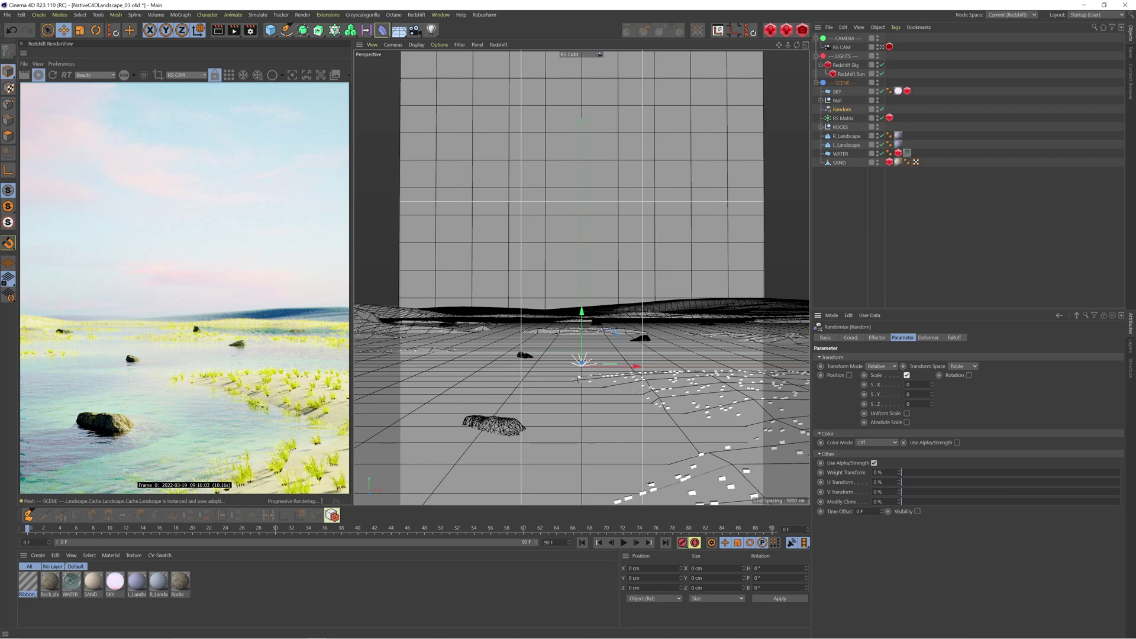
- Try a Y scale variation of 1 on the Random effector and undo it
key(Tab)
text(1)
key(Return)
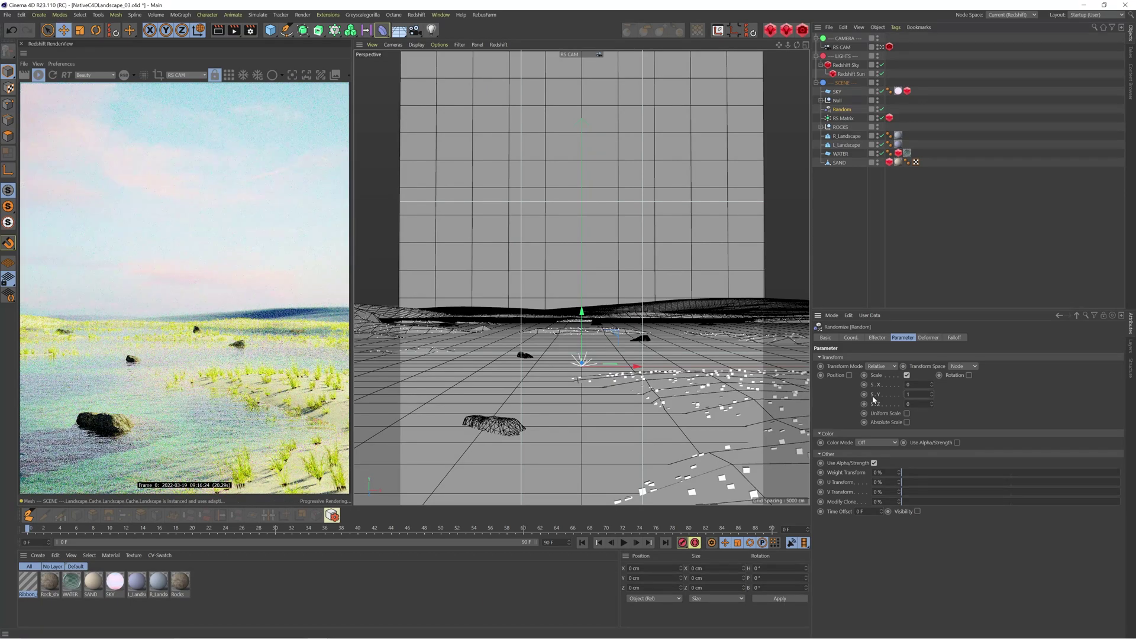
key(ctrl+z)
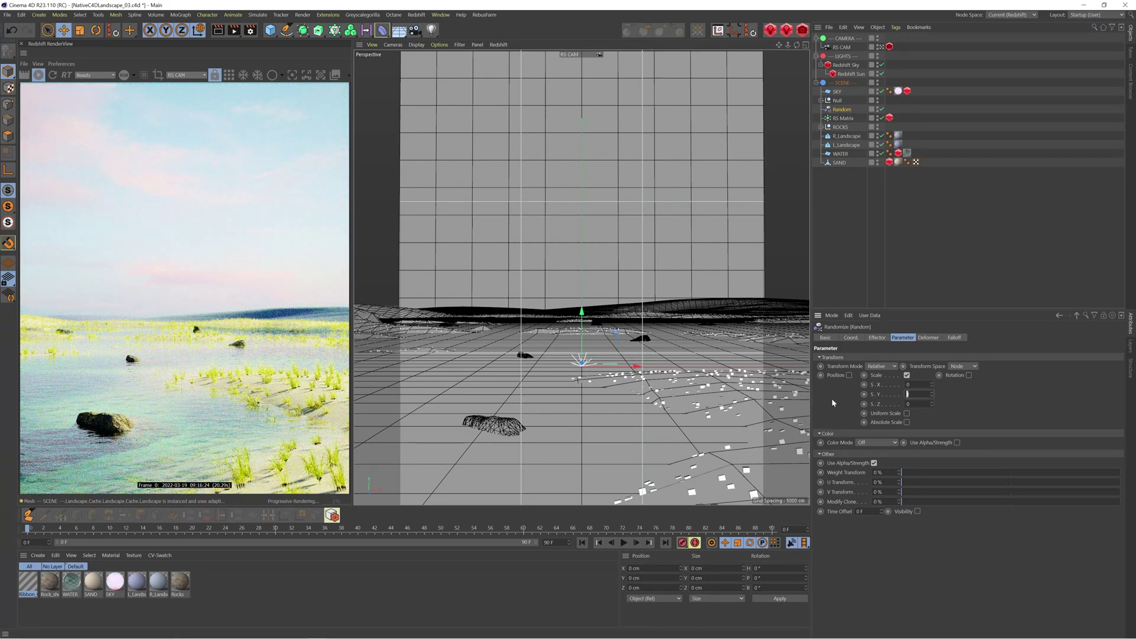
- Turn on Uniform Scale for the Random effector and set its scale variation to 0.5
click(906, 413)
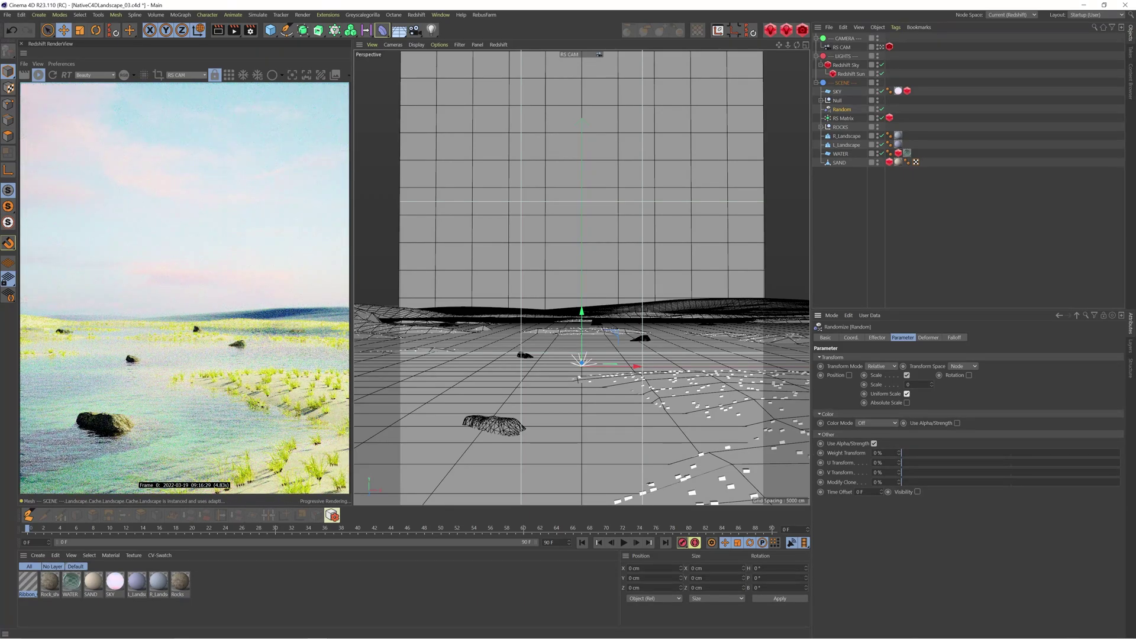
click(908, 384)
text(0.5)
key(Return)
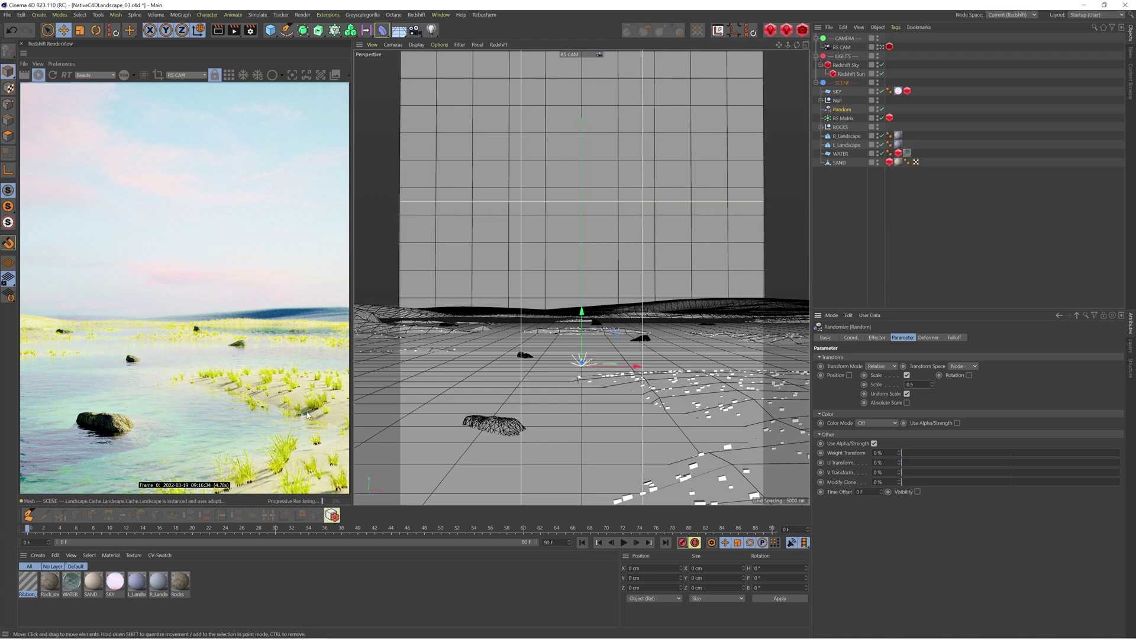
- Enable the Random effector's rotation variation and set its heading (R.H) to 360°
click(969, 375)
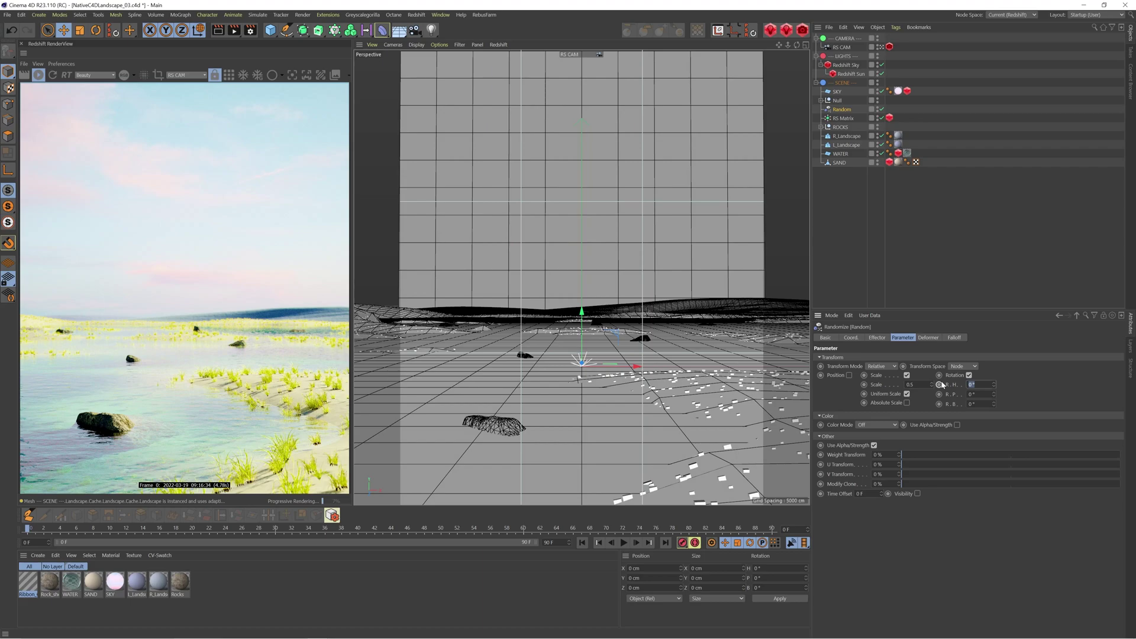
text(36)
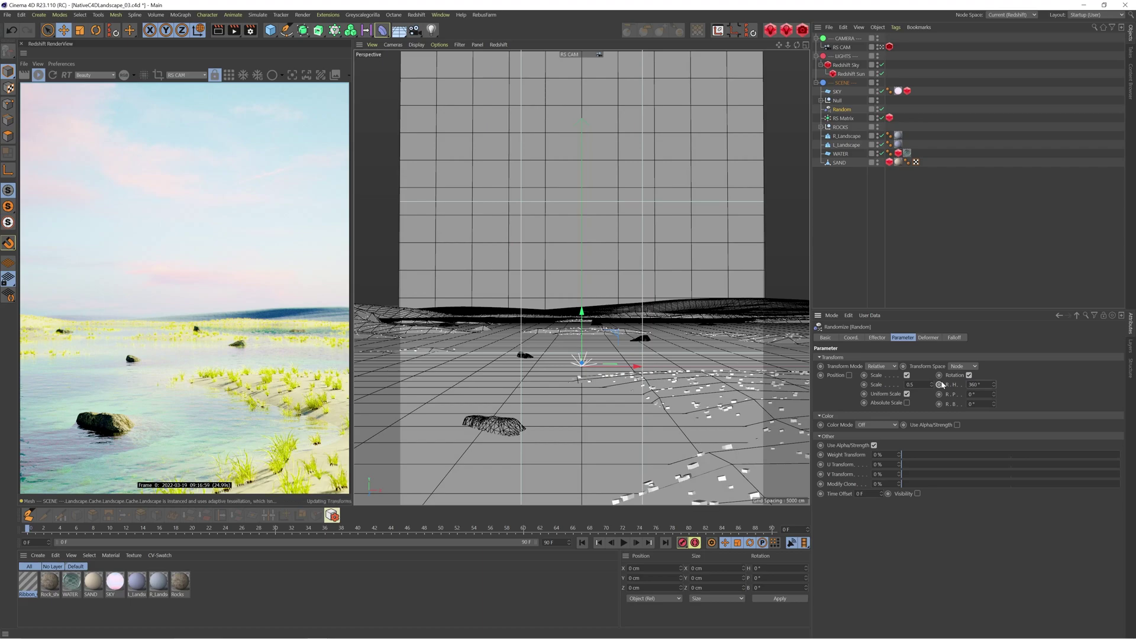
click(994, 383)
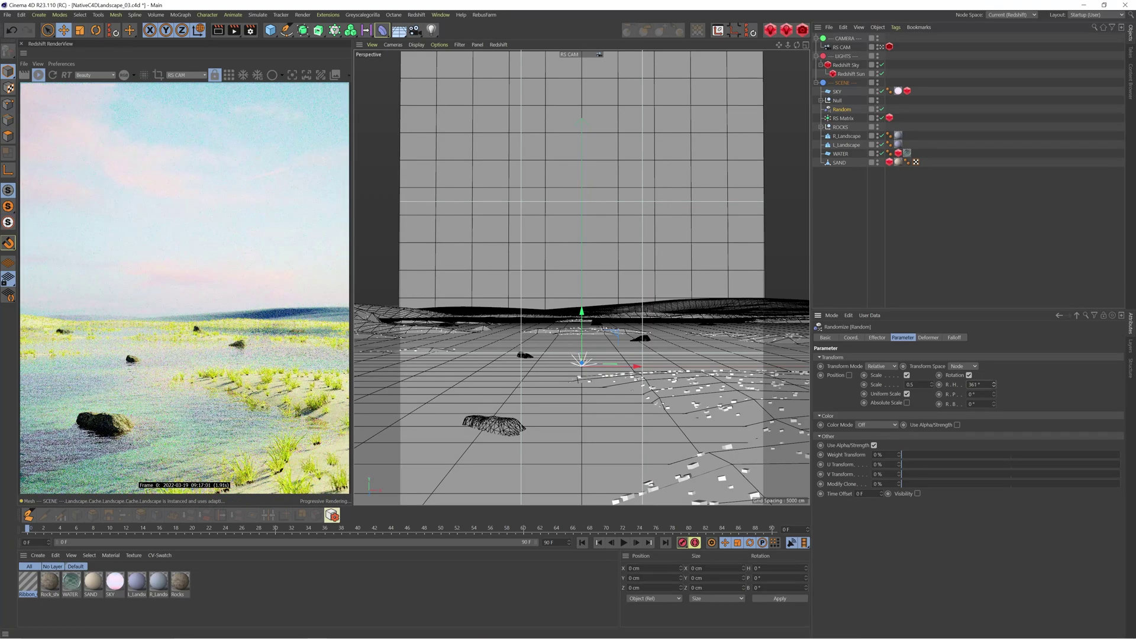
drag(995, 384, 1061, 385)
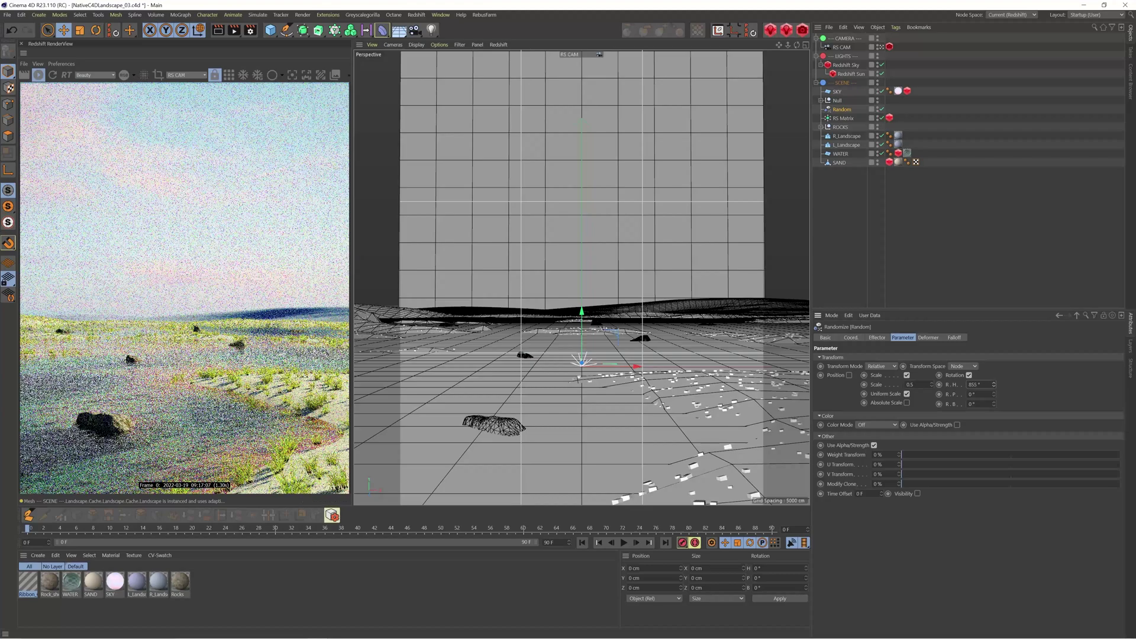
double_click(976, 385)
text(360)
key(Return)
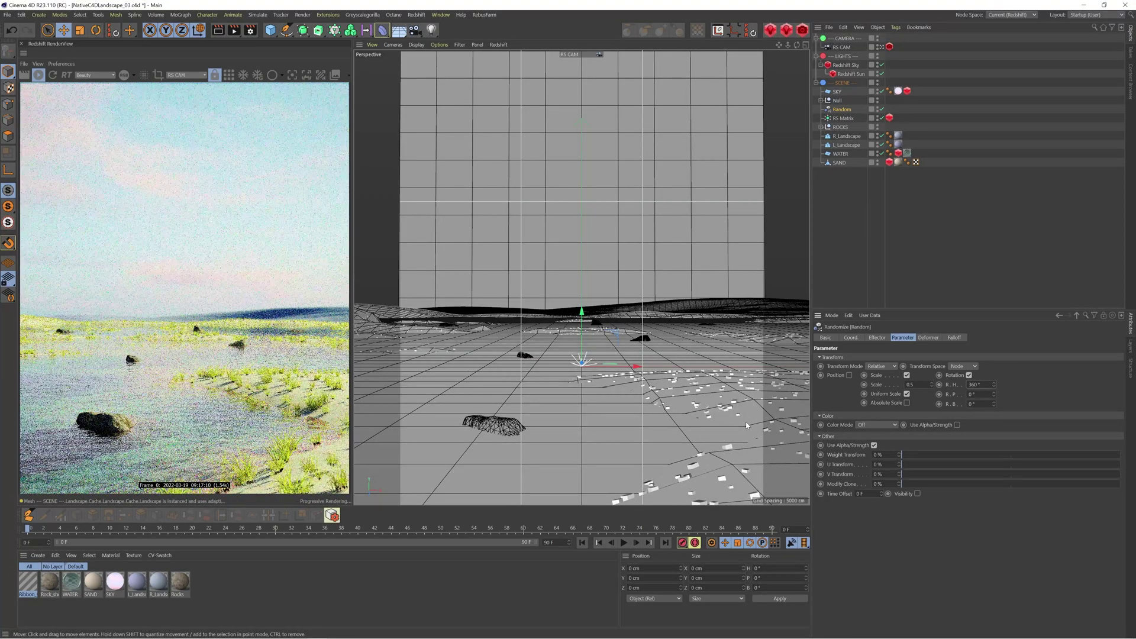
- Set the Random effector's pitch and bank rotation variation to 5° each
key(Tab)
text(5)
key(Tab)
text(5)
key(Return)
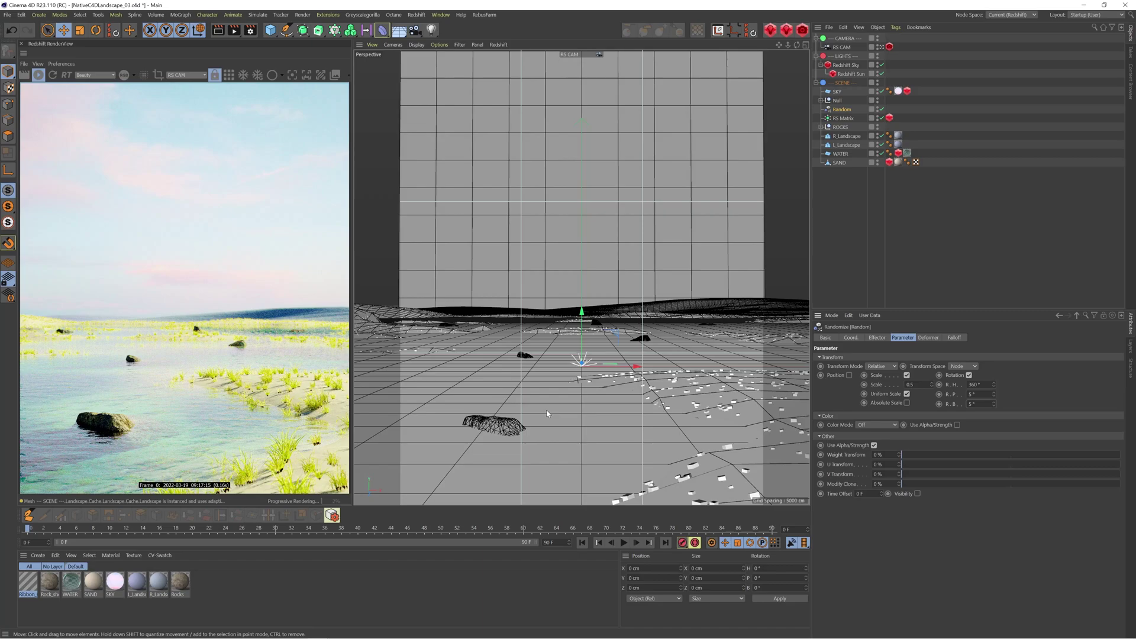
click(844, 118)
click(904, 337)
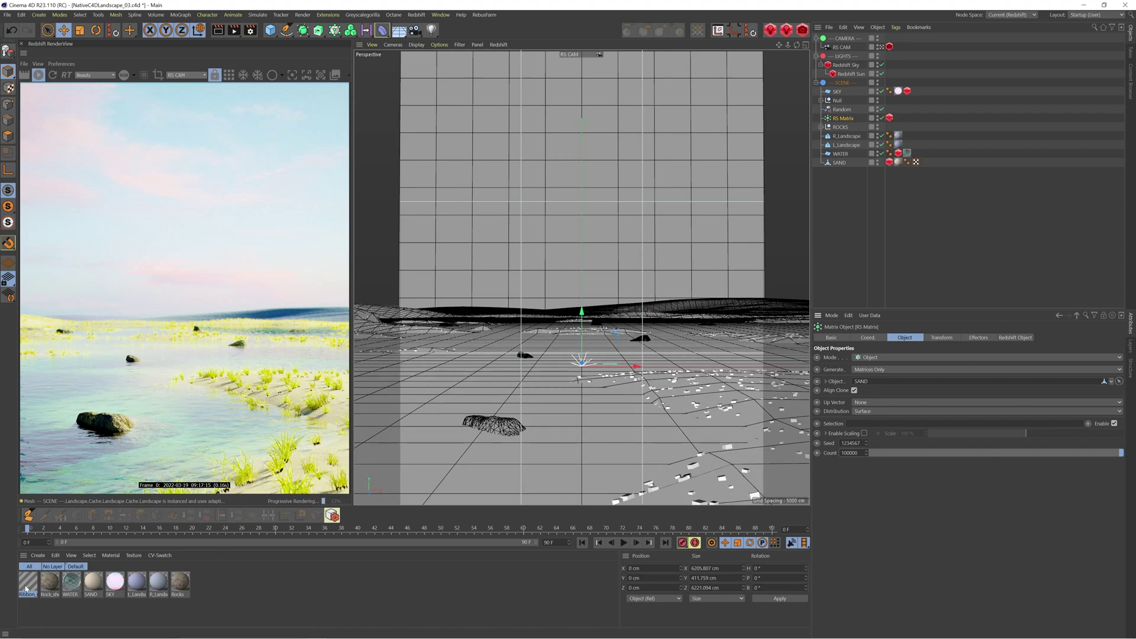
click(876, 317)
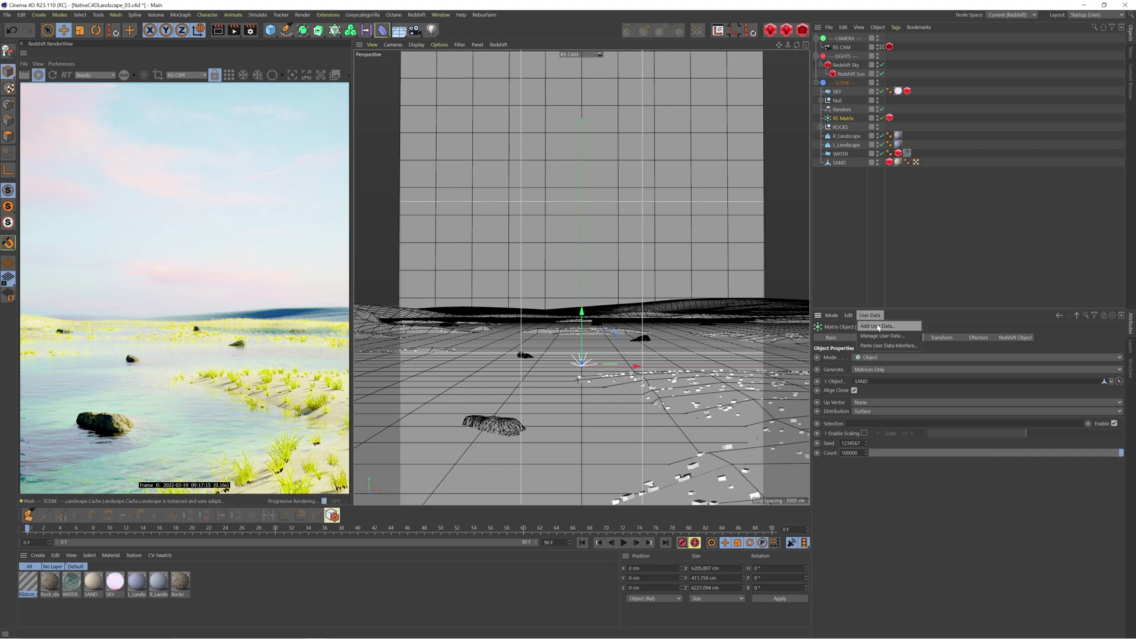
click(878, 327)
drag(888, 197, 576, 152)
click(733, 152)
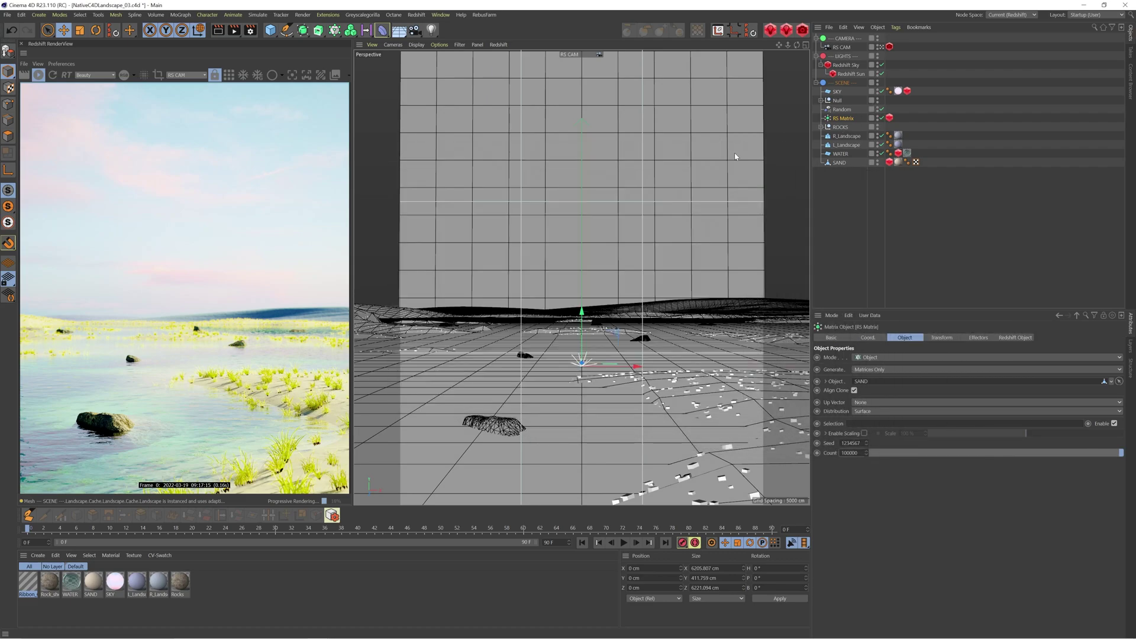
click(847, 136)
click(867, 316)
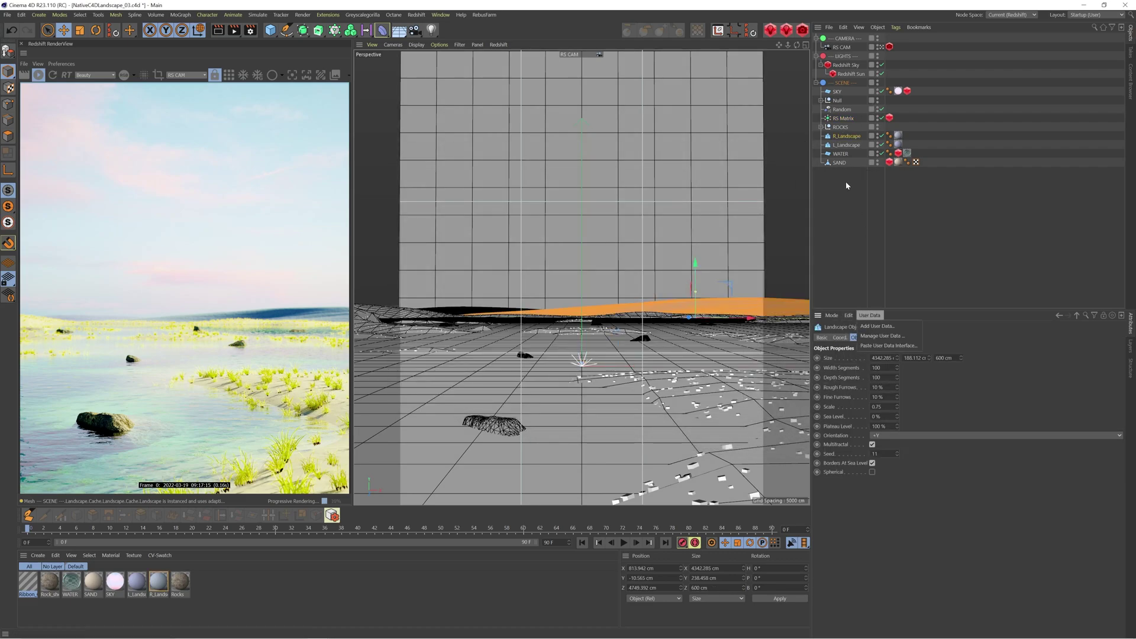
- Add a user data entry named Cd to the RS Matrix
click(843, 119)
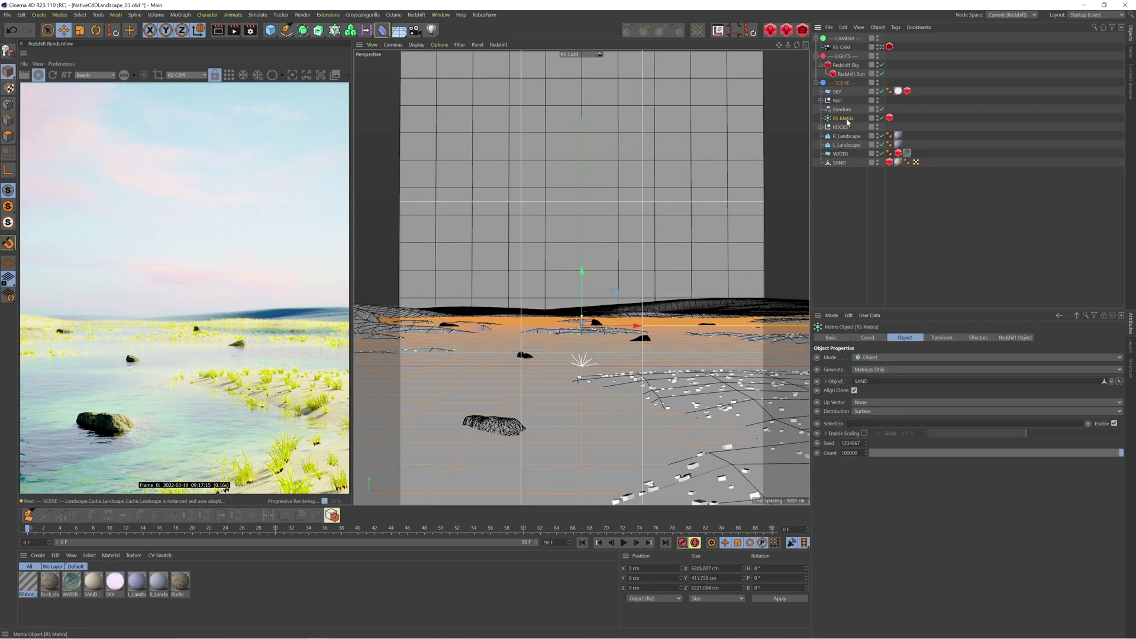
click(869, 317)
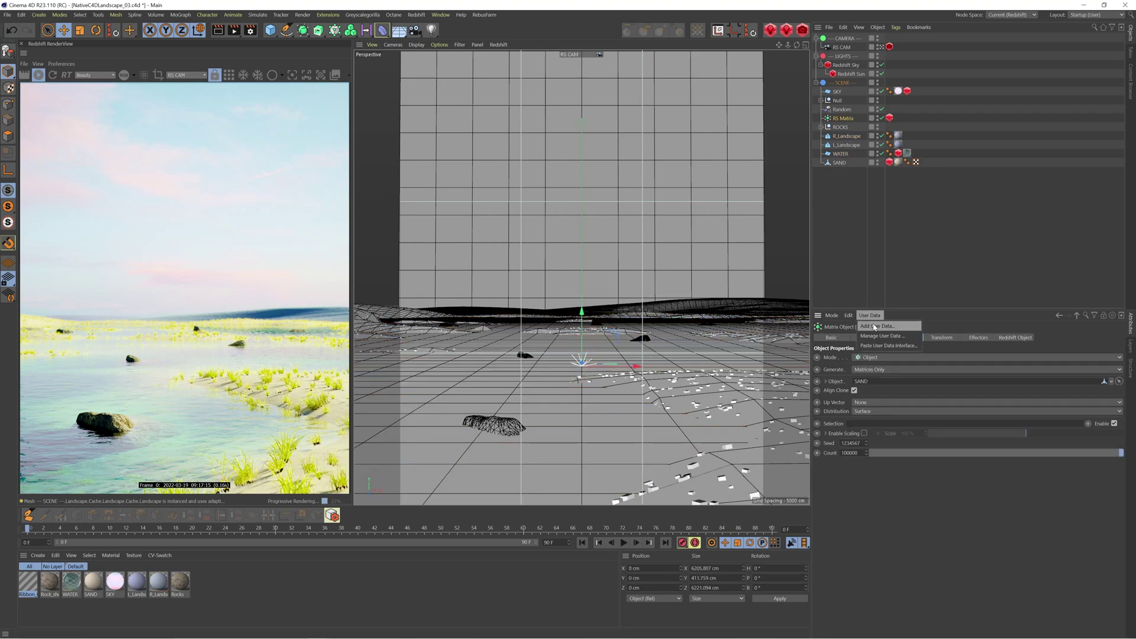
click(875, 327)
drag(793, 199, 524, 161)
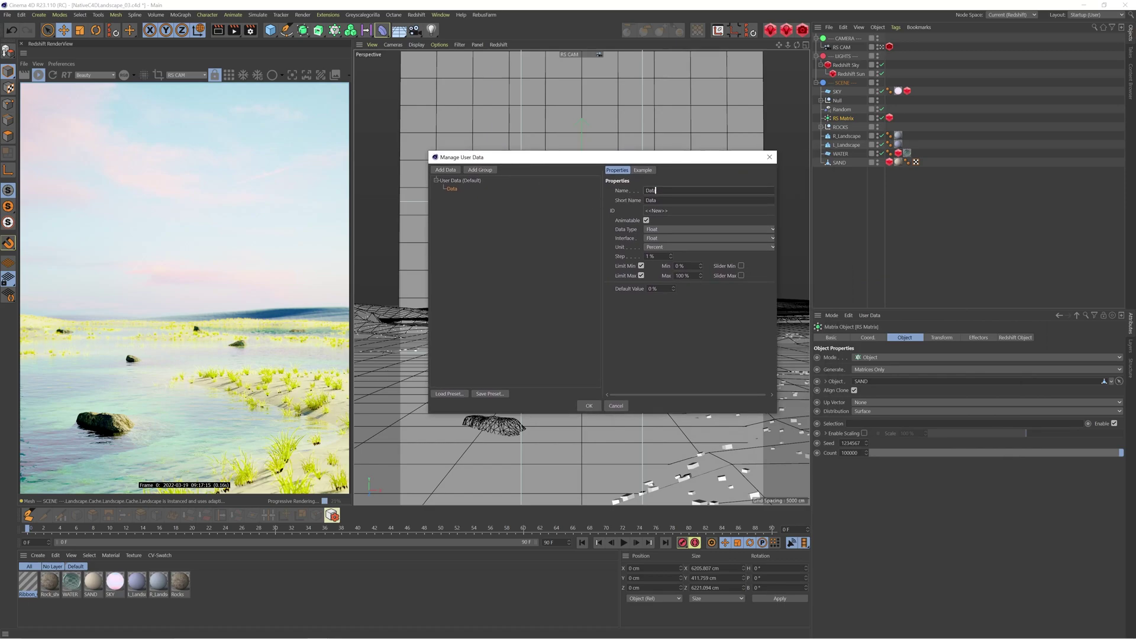
drag(655, 190, 646, 191)
text(Cd)
key(Tab)
click(651, 191)
- Set the Cd entry's data type to Color, leave its default value black and accept the user data
click(671, 229)
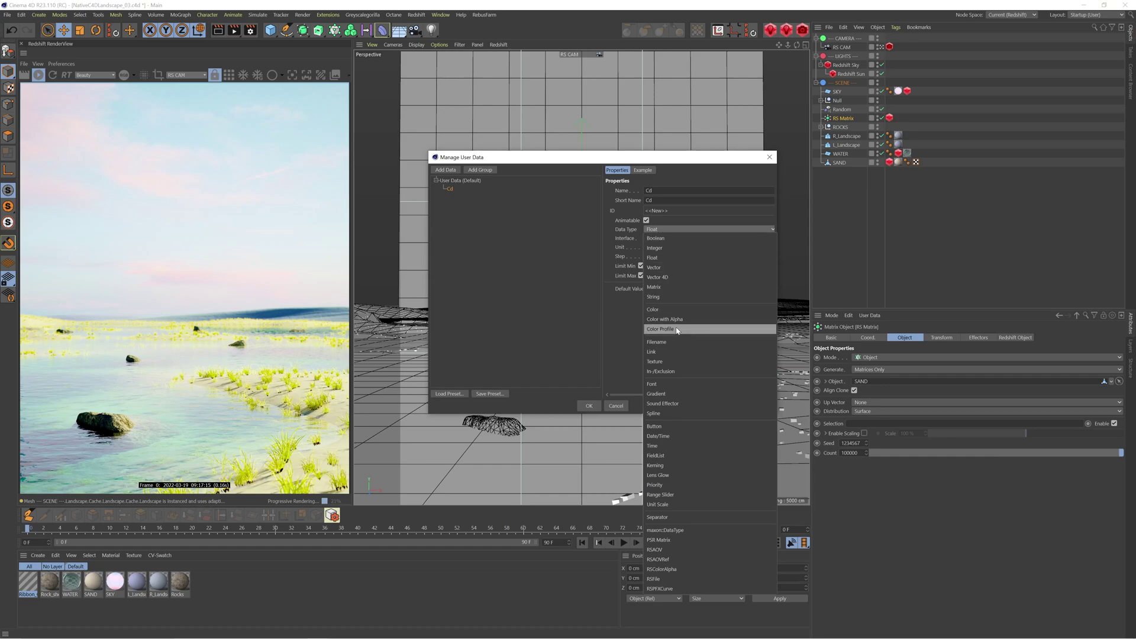
click(672, 310)
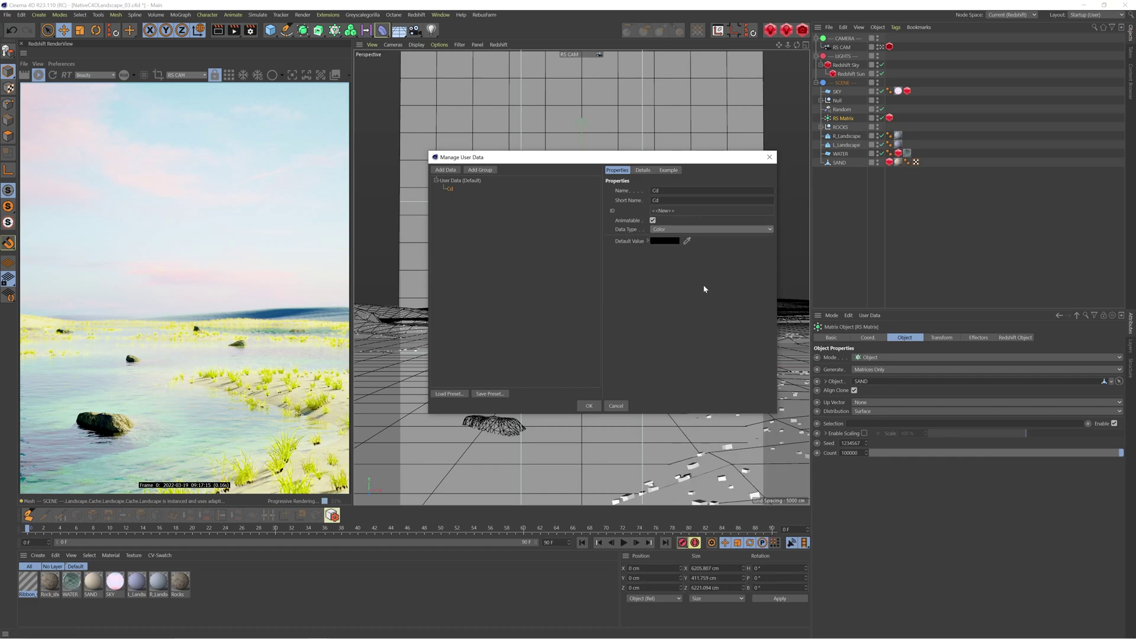
click(664, 242)
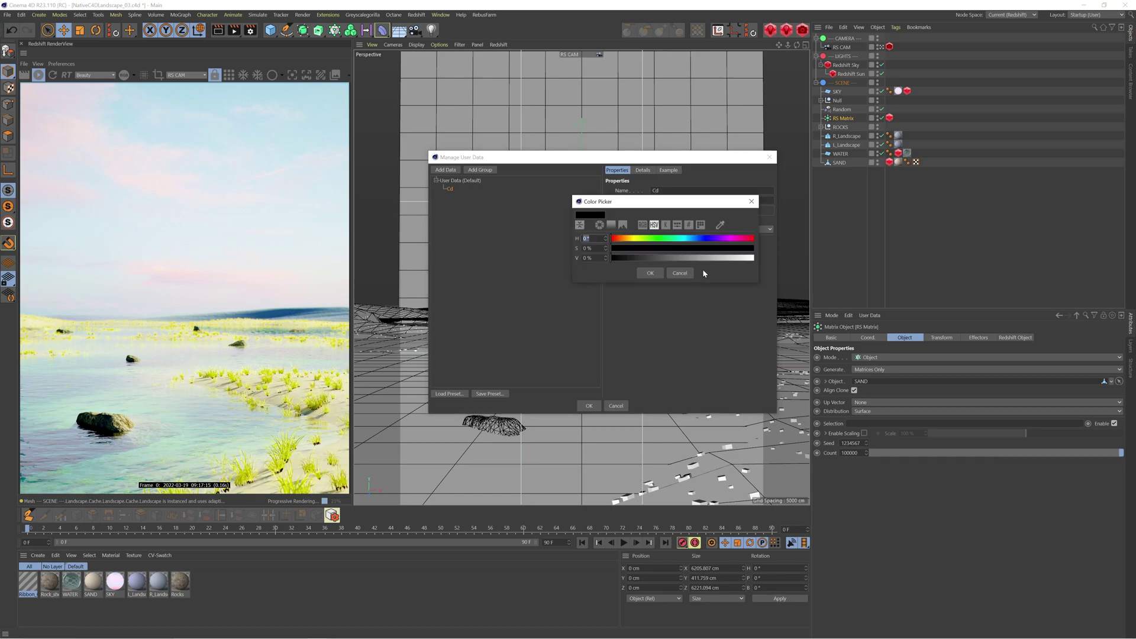
click(688, 274)
click(589, 407)
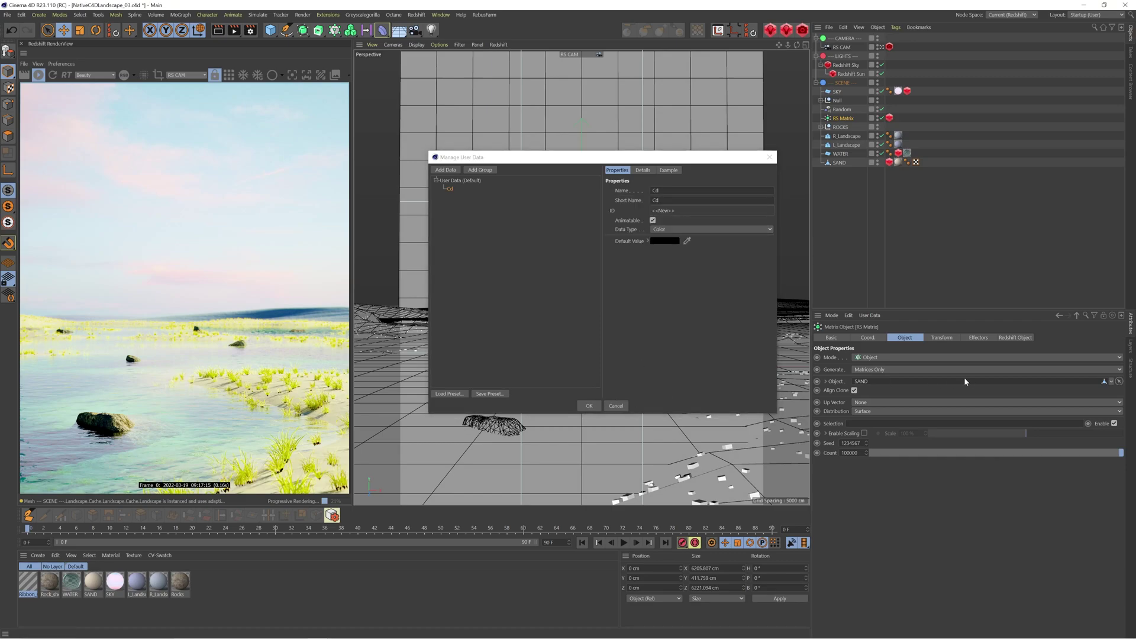
click(589, 406)
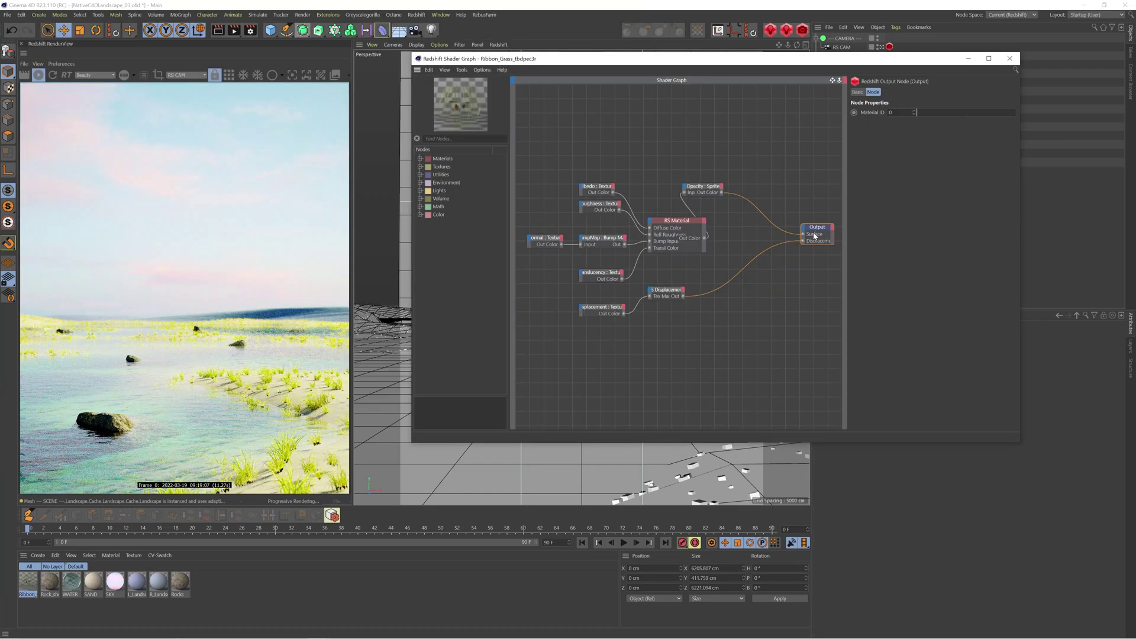
- Tidy the Ribbon_Grass shader graph by lining up the Opacity Sprite and Output nodes with RS Material and spacing out the texture nodes
drag(814, 235, 806, 240)
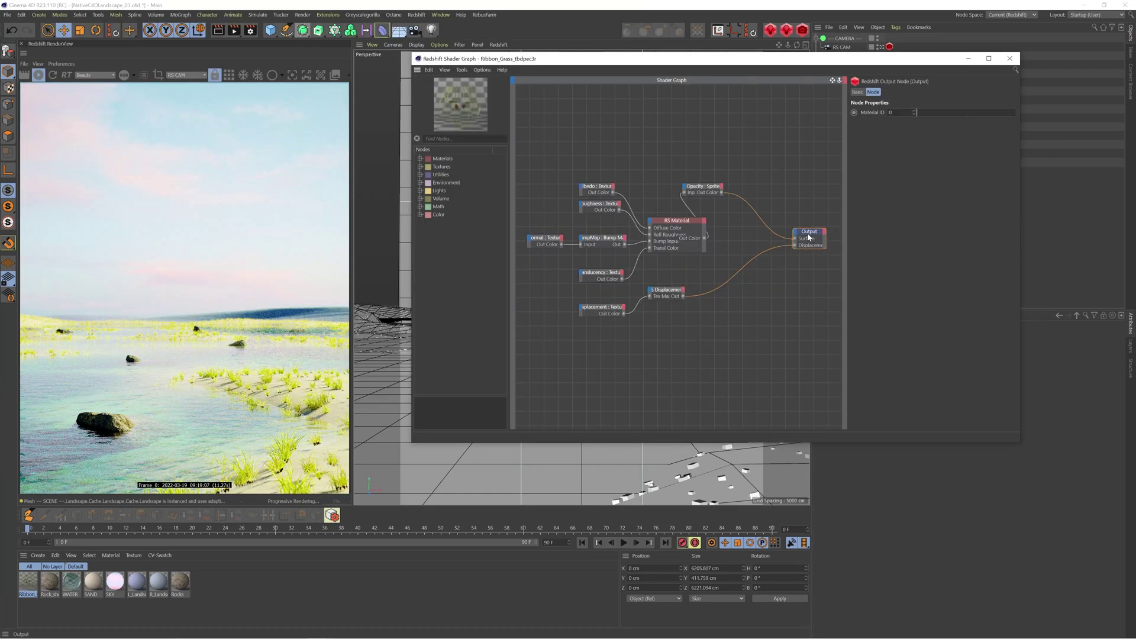
drag(705, 196, 753, 238)
scroll(750, 281, down, 2)
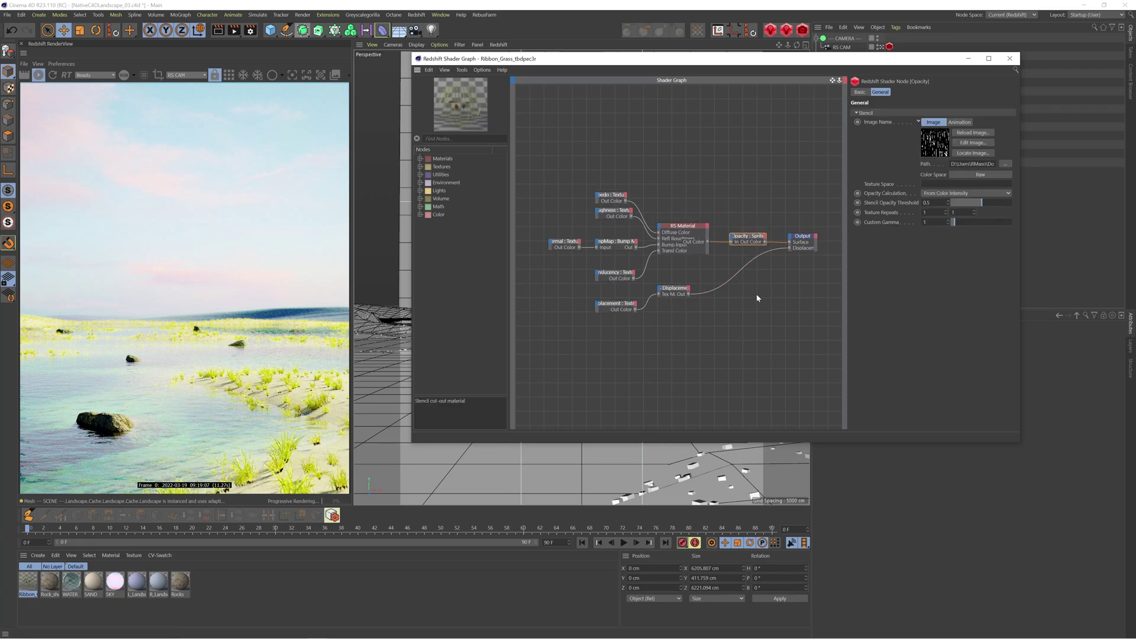
scroll(620, 256, up, 2)
click(656, 221)
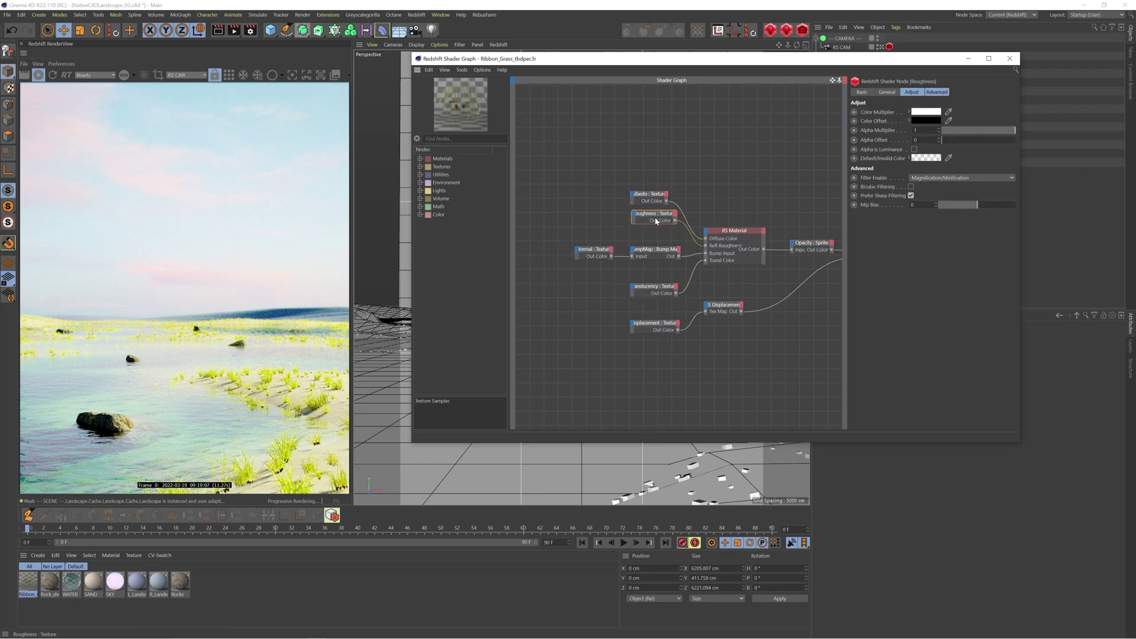
- Add an RS Color User Data node to an empty area of the Ribbon_Grass shader graph
click(558, 172)
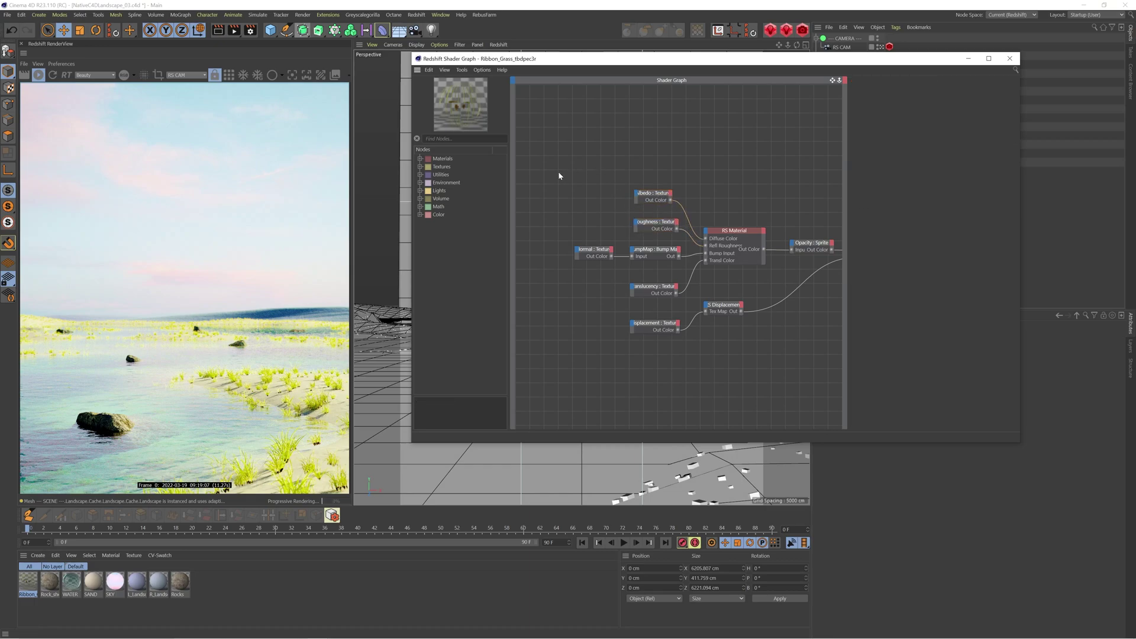
key(Tab)
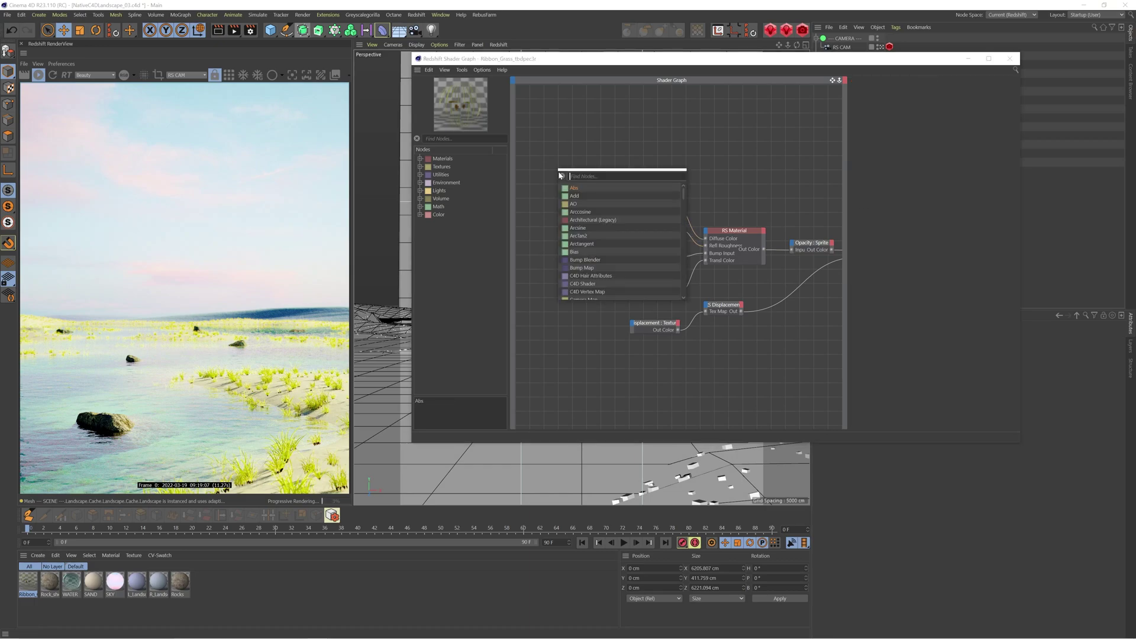
text(color)
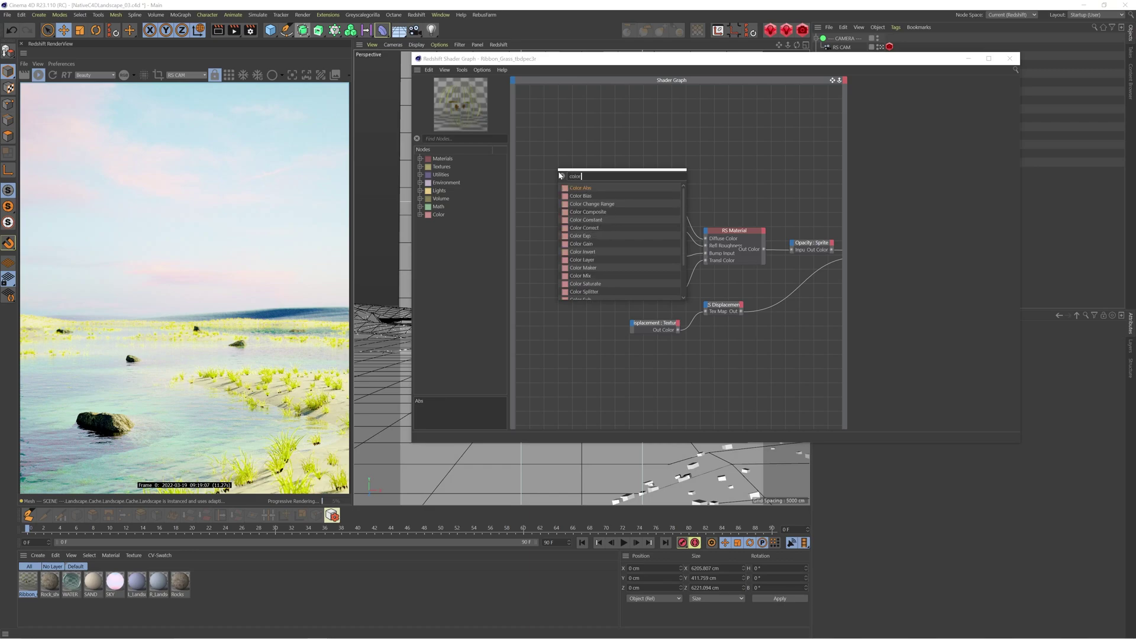
key(BackSpace)
key(BackSpace)
key(BackSpace)
key(BackSpace)
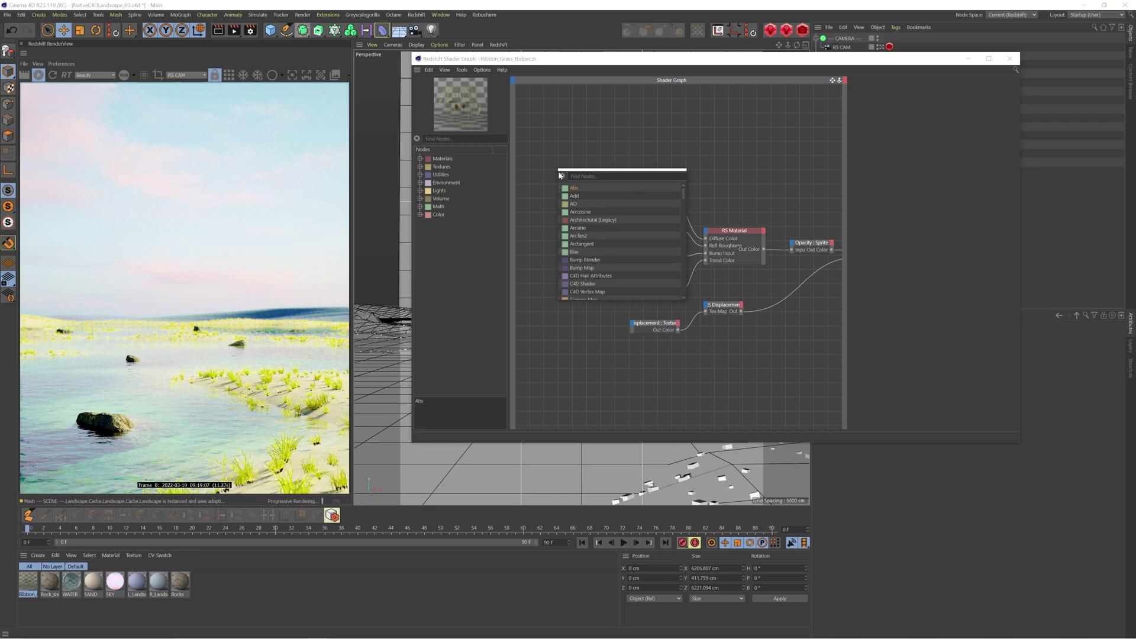
text(color)
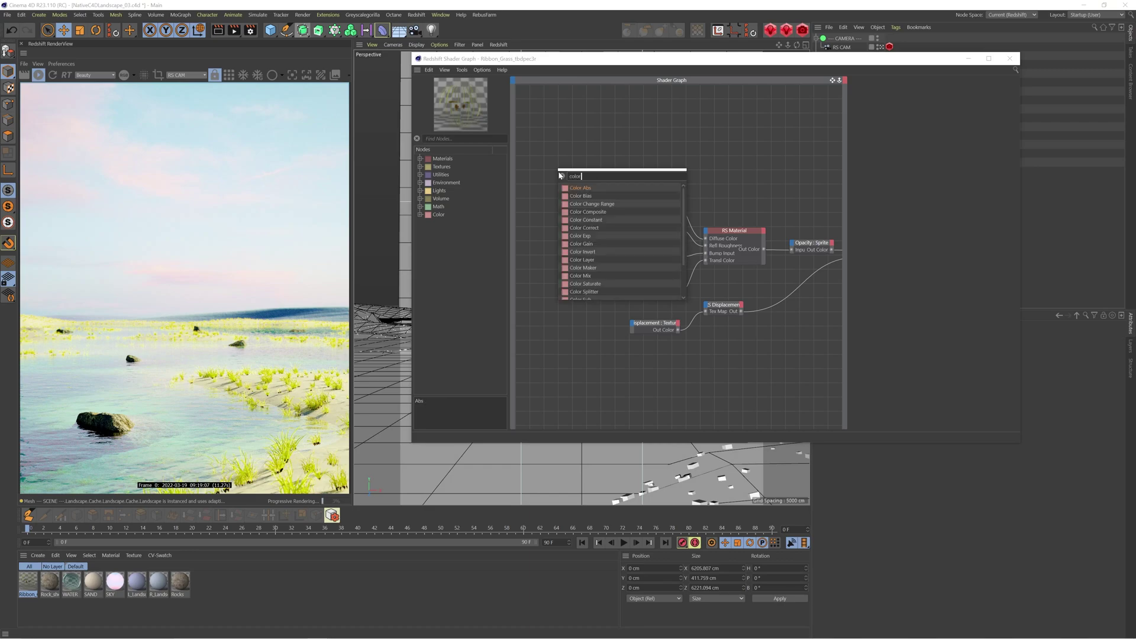
text( user)
key(Return)
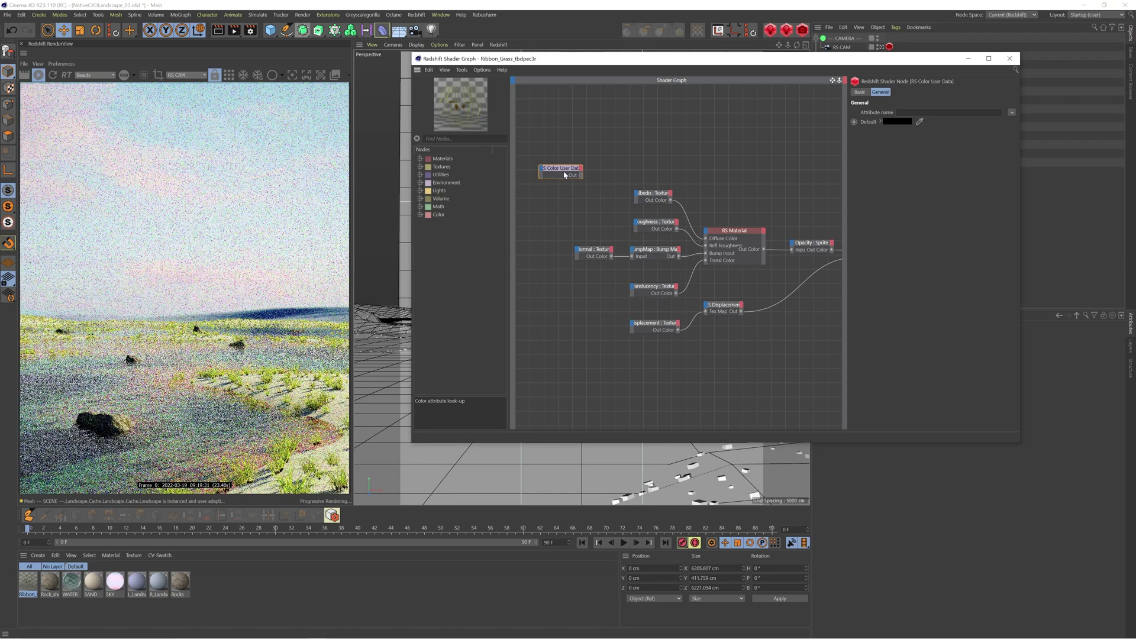
- Connect the RS Color User Data node to the Output's Surface and set its attribute name to Cd
scroll(542, 198, down, 2)
drag(570, 181, 727, 236)
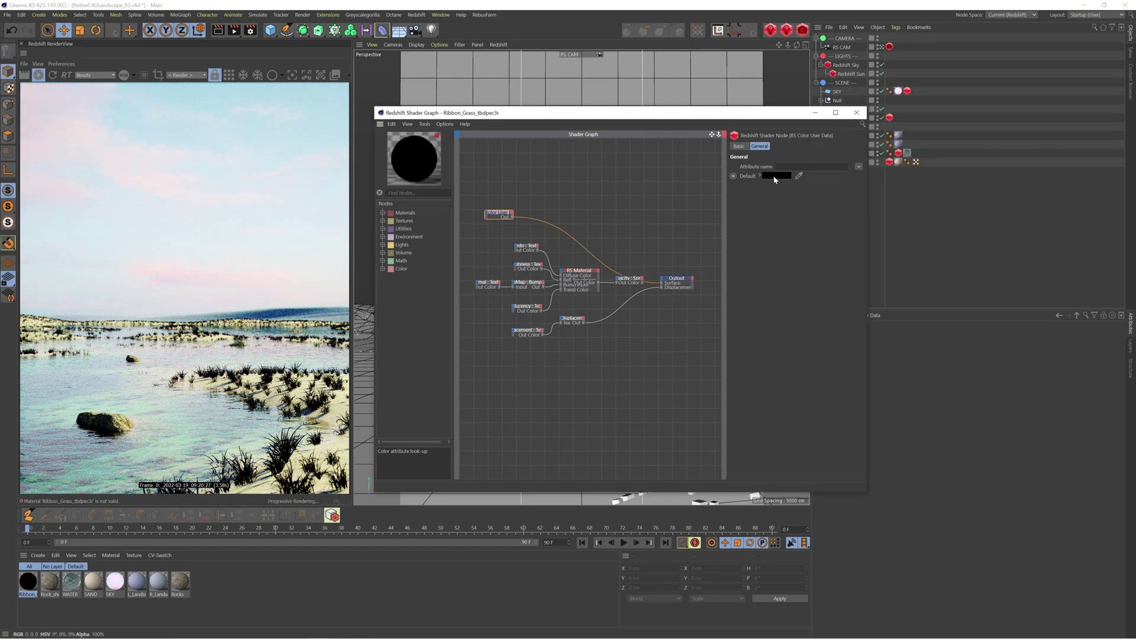
click(778, 166)
text(Cd)
key(Return)
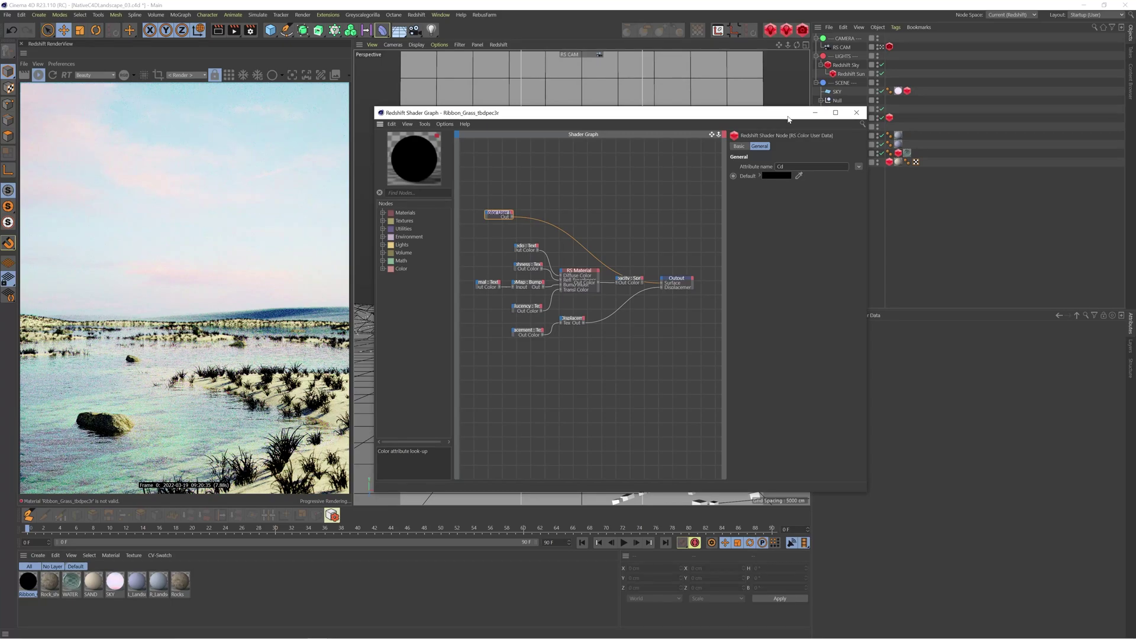
- Close the shader graph and set the RS Matrix's Cd user data color to green
drag(805, 115, 789, 85)
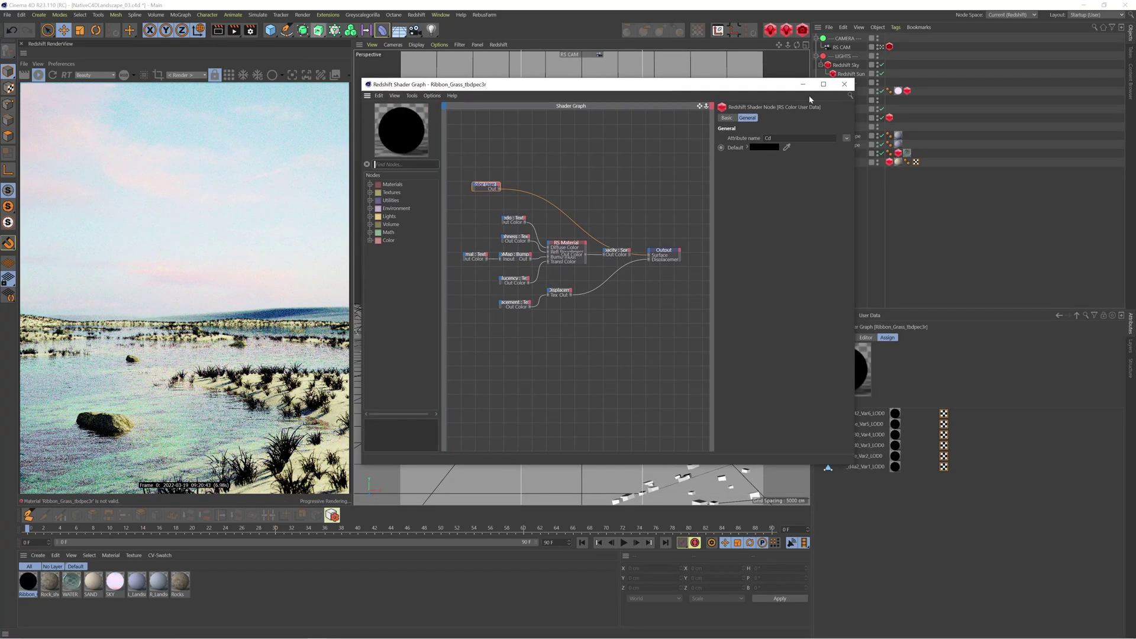
click(846, 83)
click(844, 118)
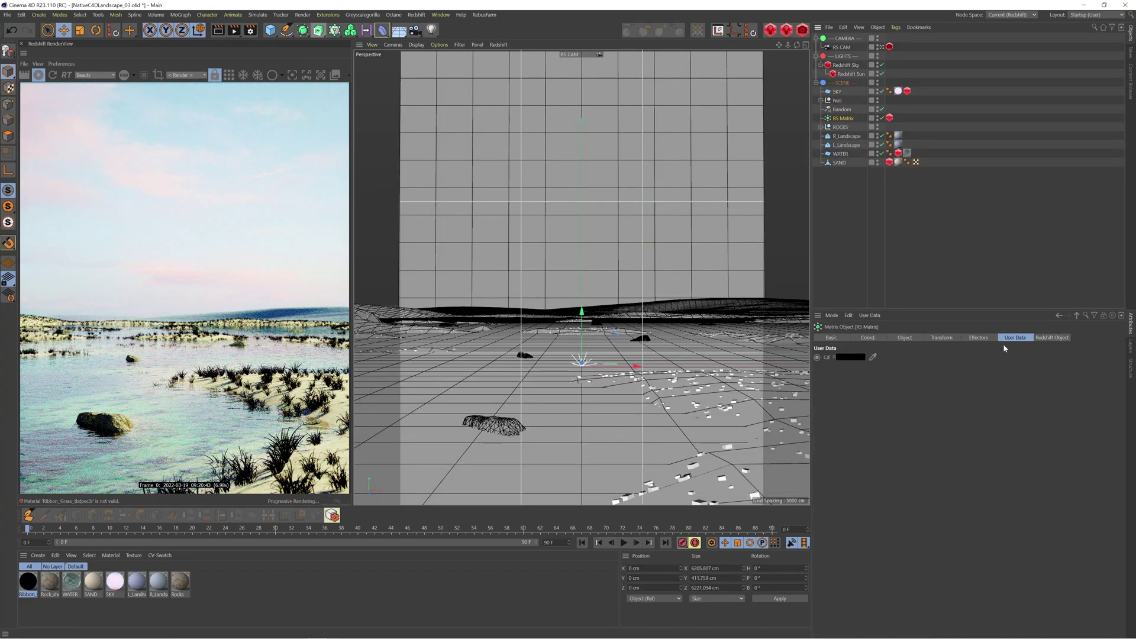
click(850, 357)
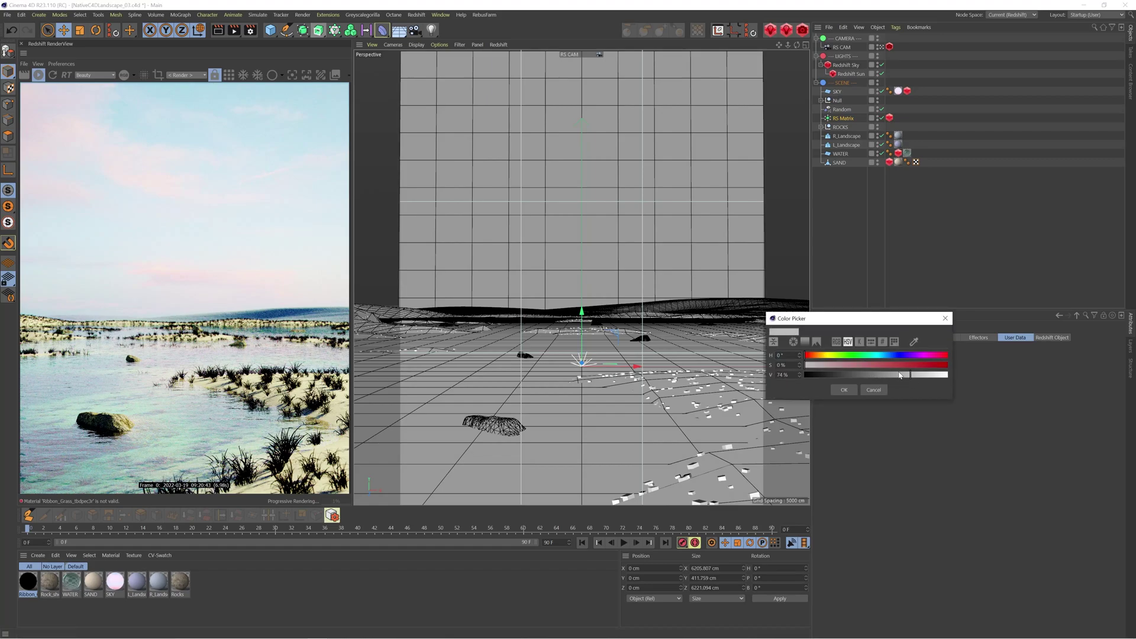
click(862, 356)
click(844, 390)
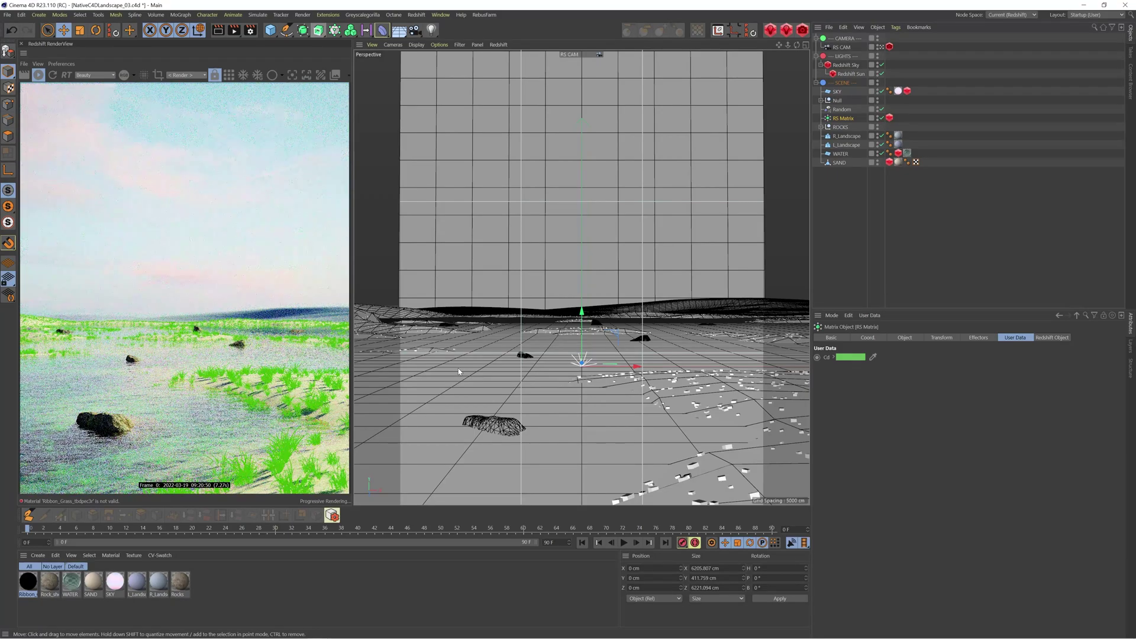
- Try the RS Matrix's Cd user data color in yellow with hue 54° and in blue with hue 216°
click(851, 357)
click(809, 354)
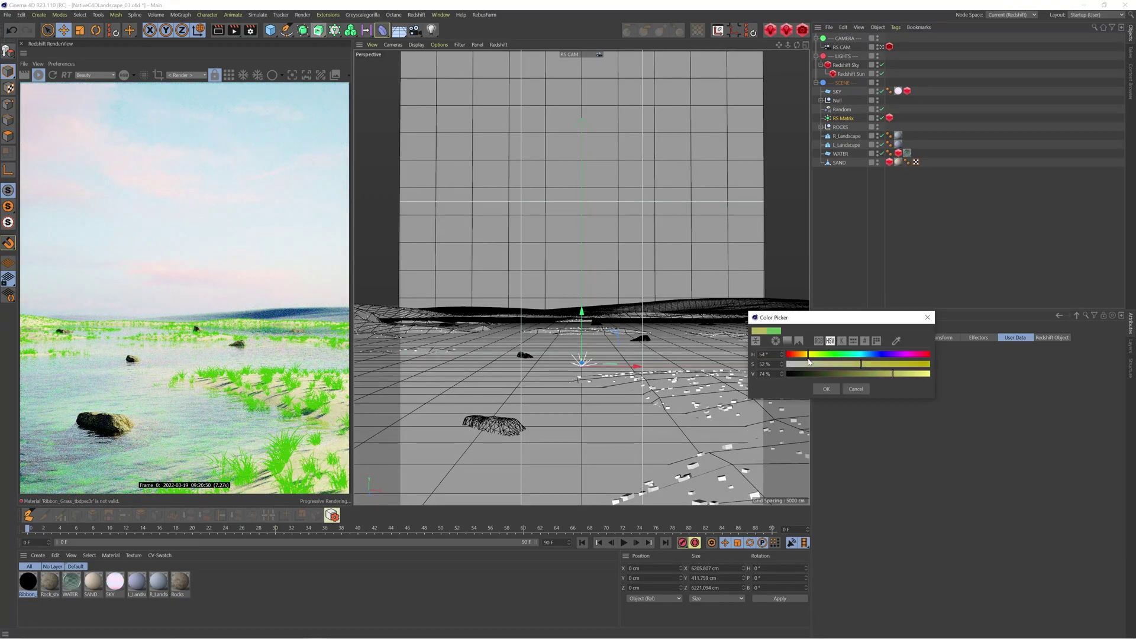
click(826, 389)
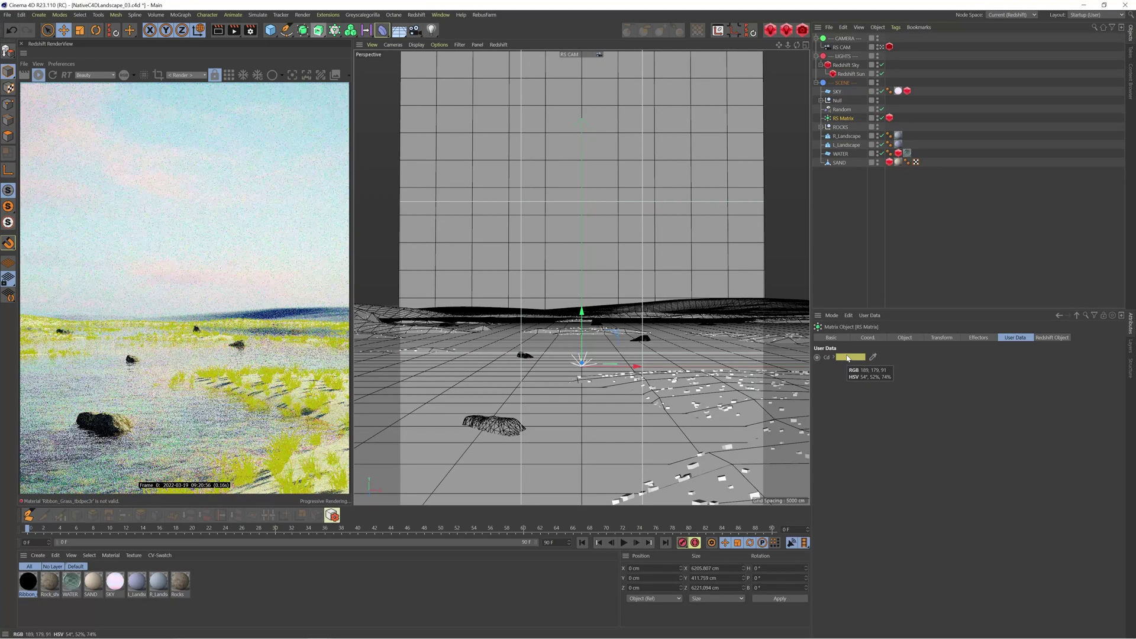
click(846, 357)
drag(846, 354, 877, 353)
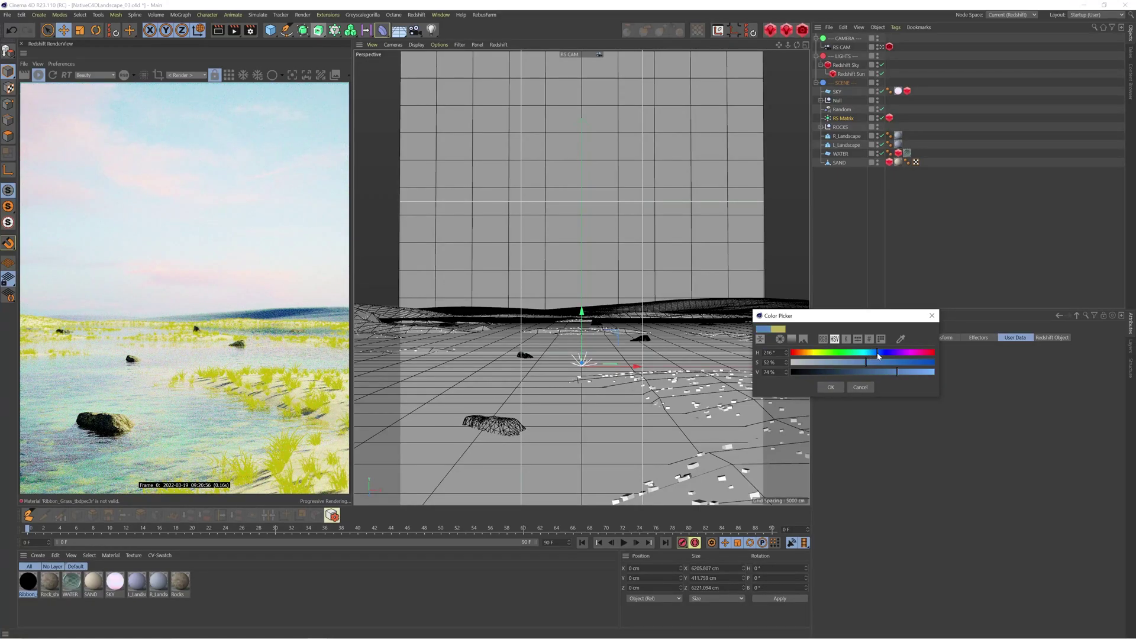
click(831, 387)
- Open the Ribbon_Grass shader graph and connect RS Color User Data to the RS Material's Diffuse Color
double_click(28, 581)
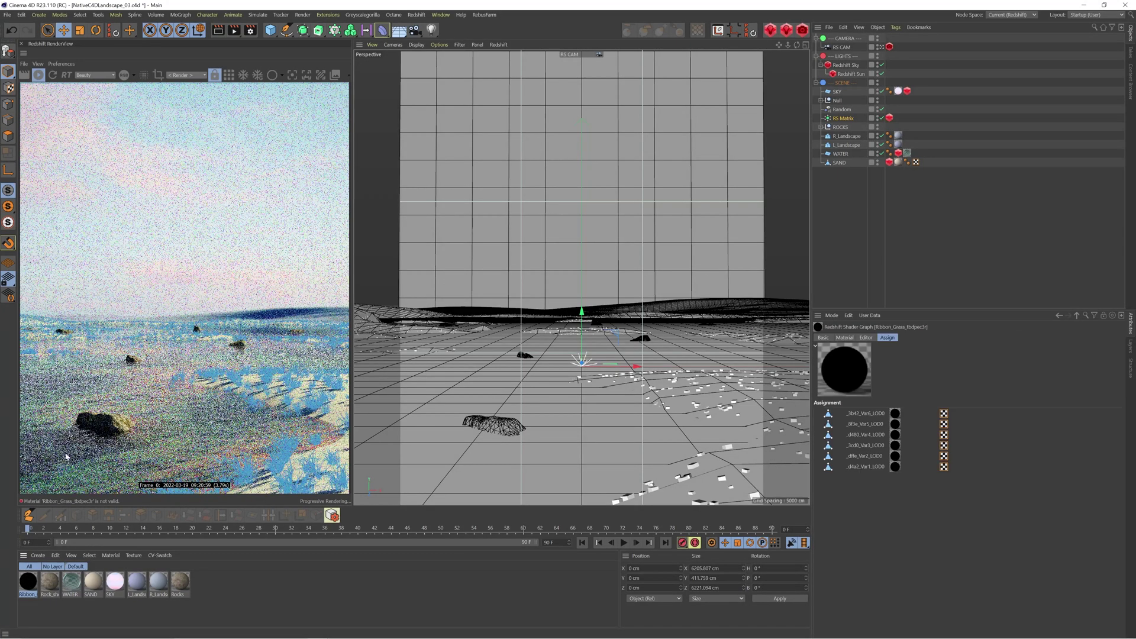
drag(252, 20, 725, 112)
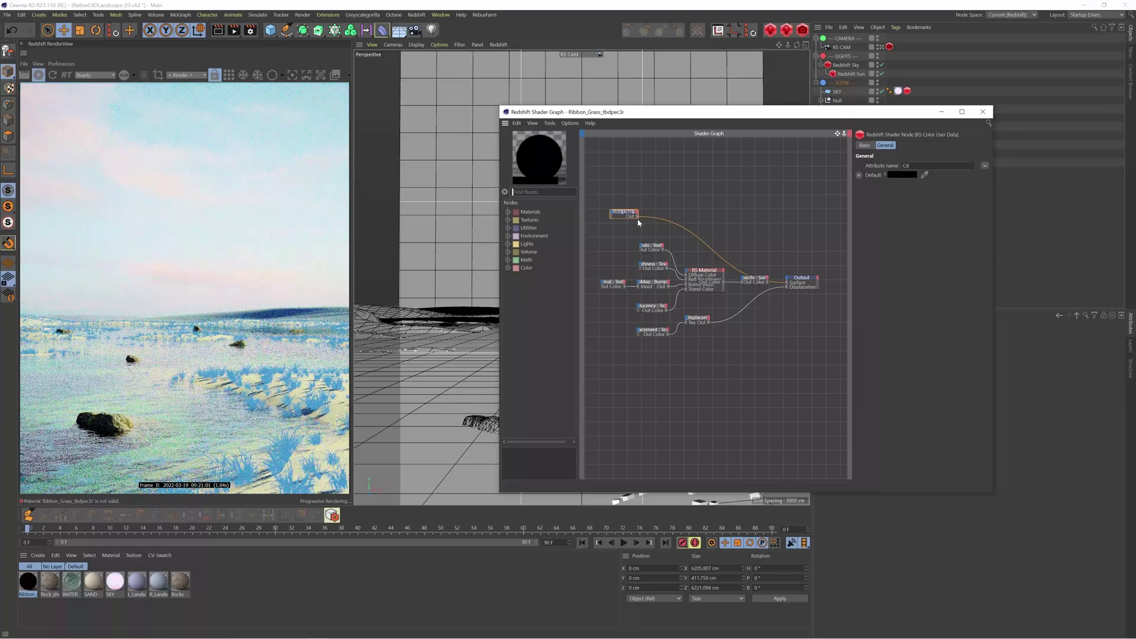
drag(636, 217, 689, 277)
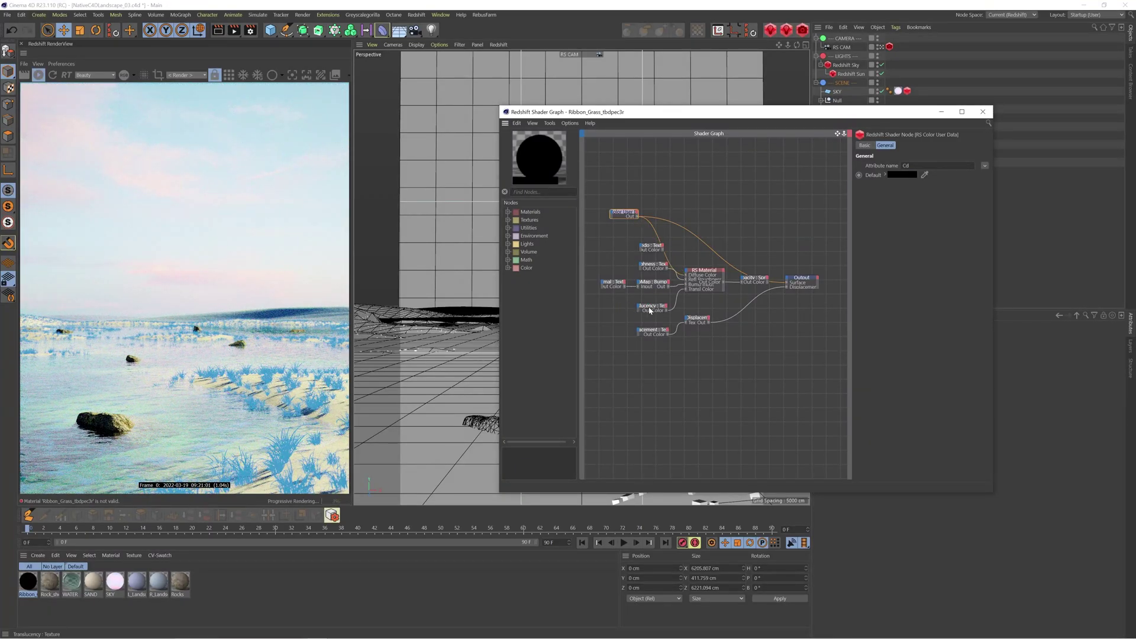
- Connect RS Color User Data to the RS Material's Trans Color in place of the translucency texture and restore Opacity Sprite as the Output's Surface
drag(650, 310, 610, 310)
click(626, 217)
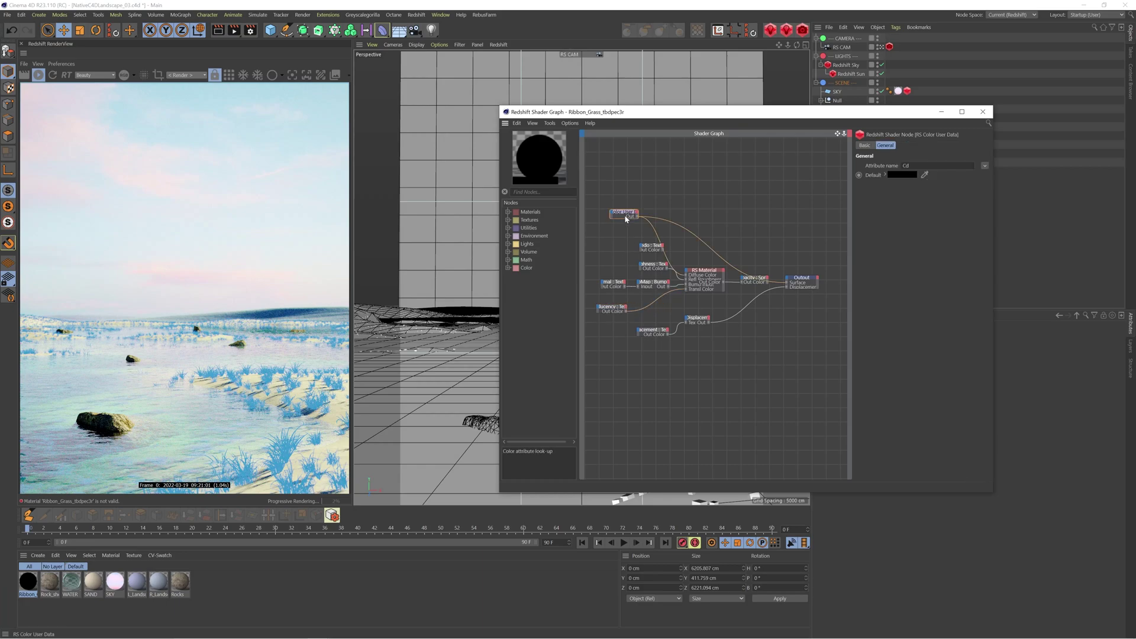
drag(626, 218, 608, 255)
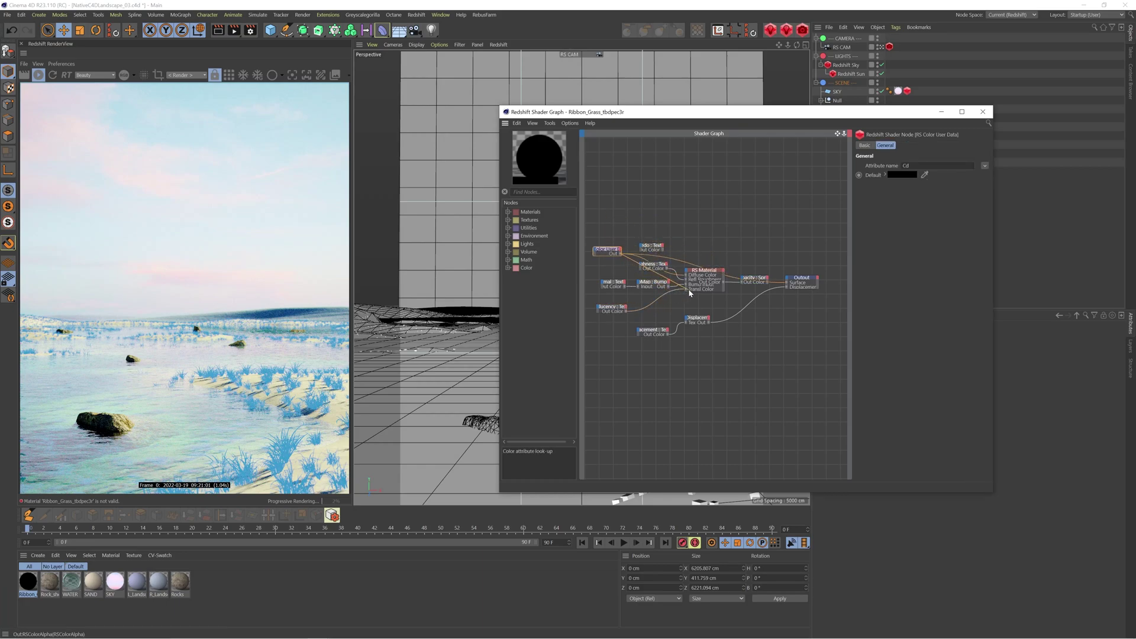
drag(687, 289, 729, 287)
click(756, 282)
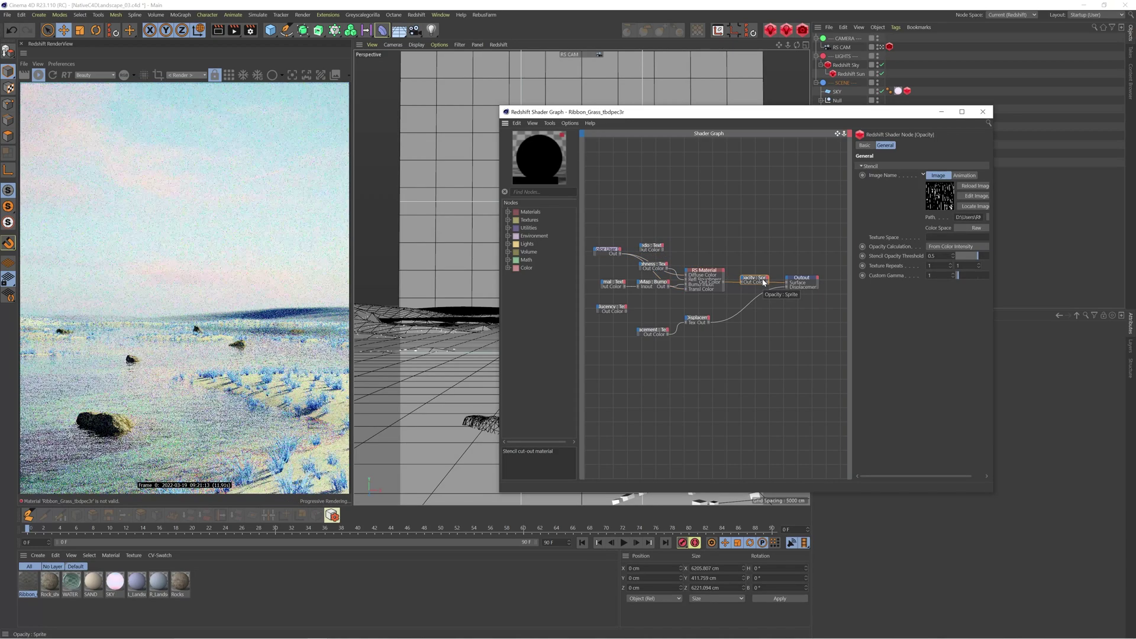
click(983, 111)
- Set the RS Matrix's Cd user data color to a warm tan by adjusting its hue, saturation and value
click(852, 359)
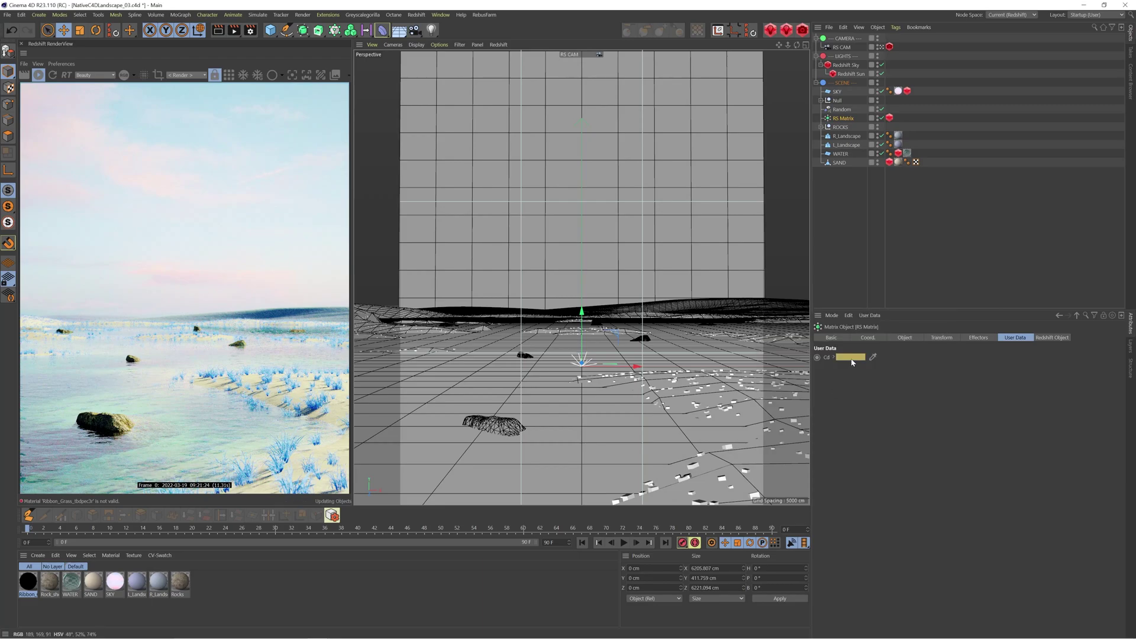
click(852, 358)
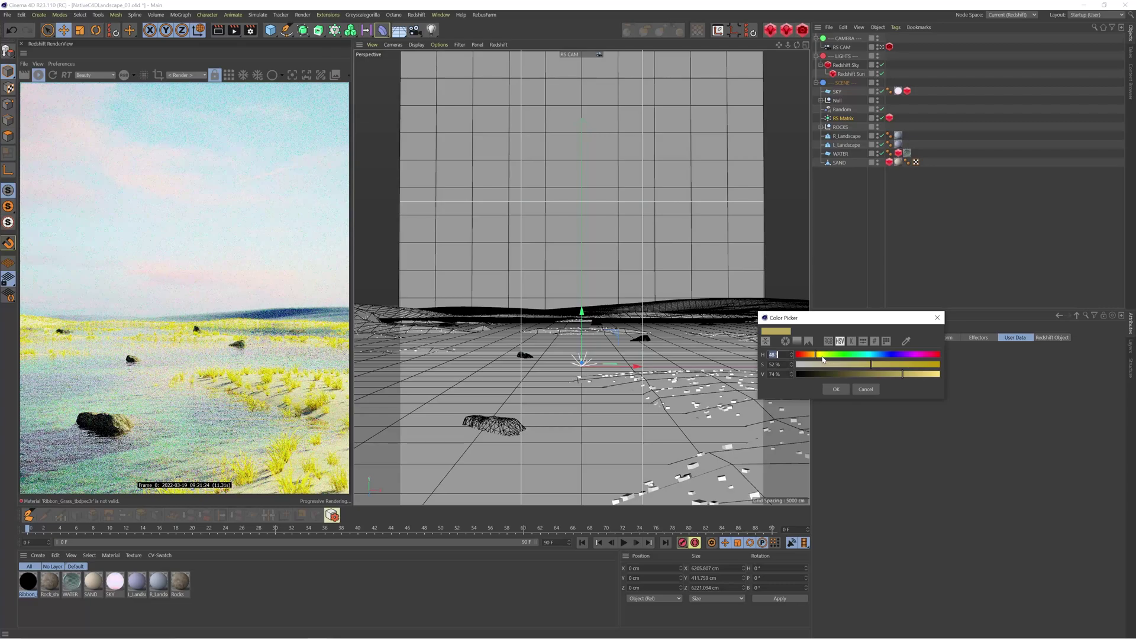
drag(855, 371, 840, 365)
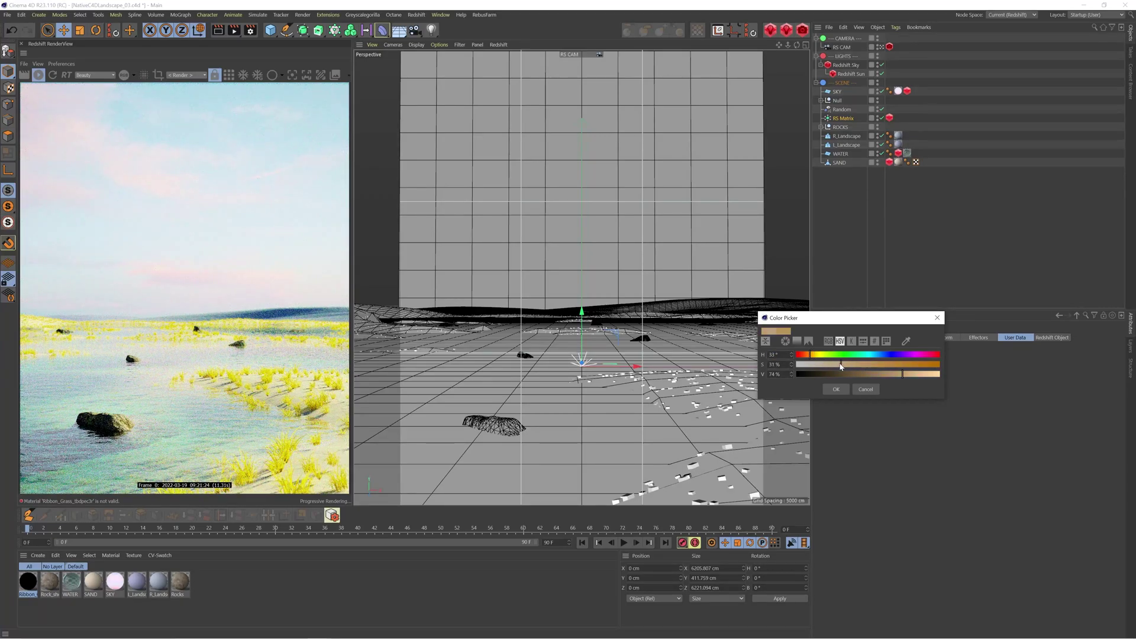
click(836, 389)
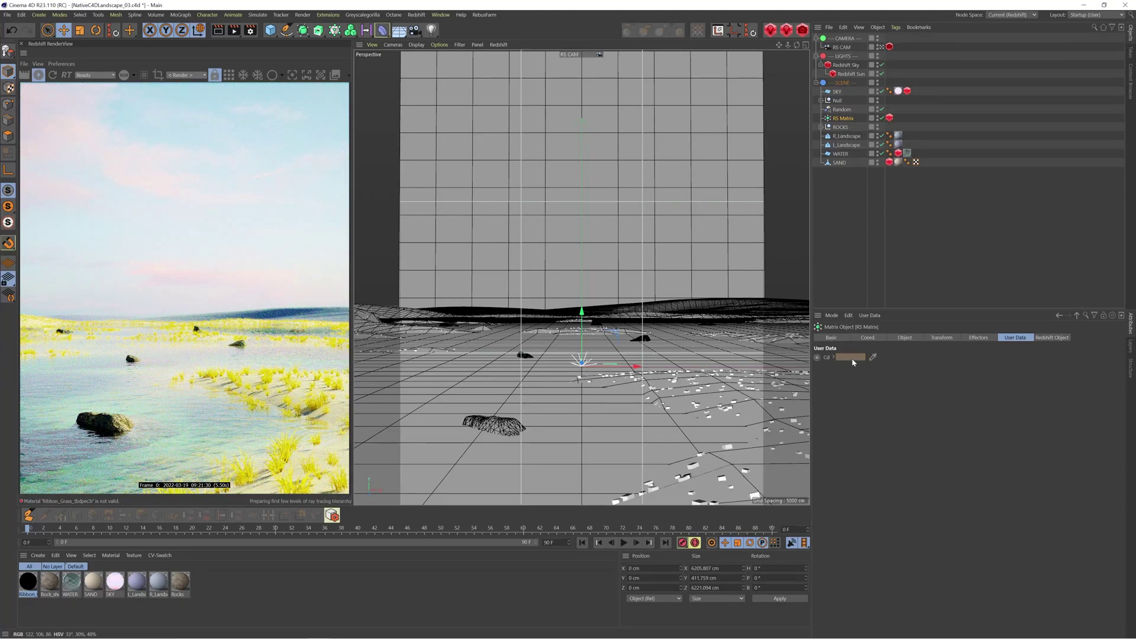
click(851, 358)
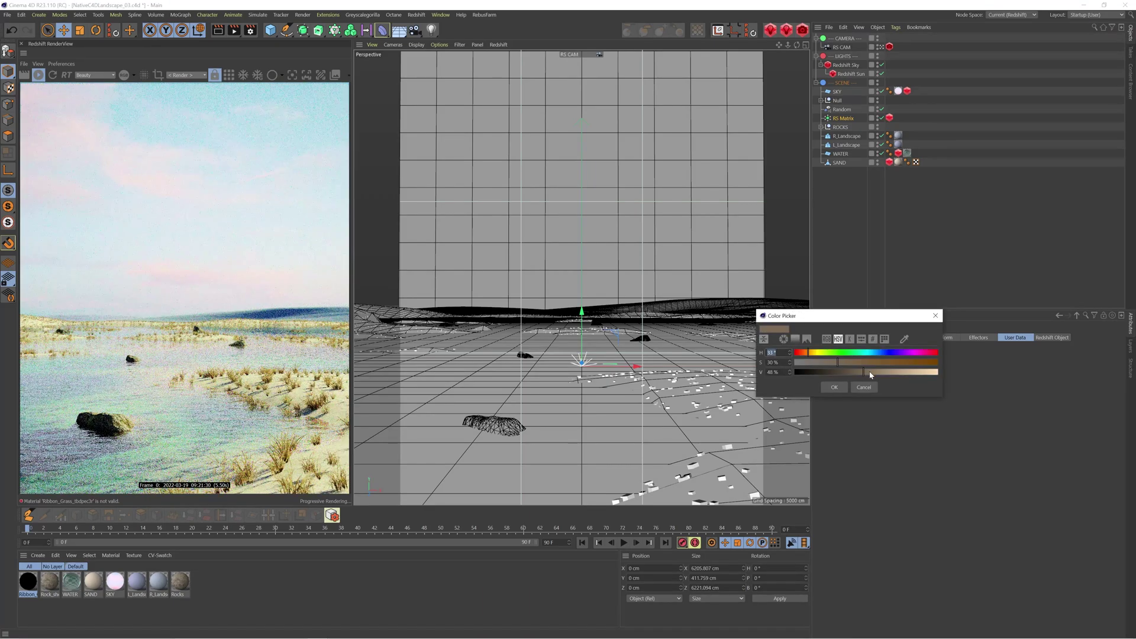
mouse_move(863, 372)
mouse_down()
mouse_move(882, 372)
mouse_move(846, 362)
mouse_up()
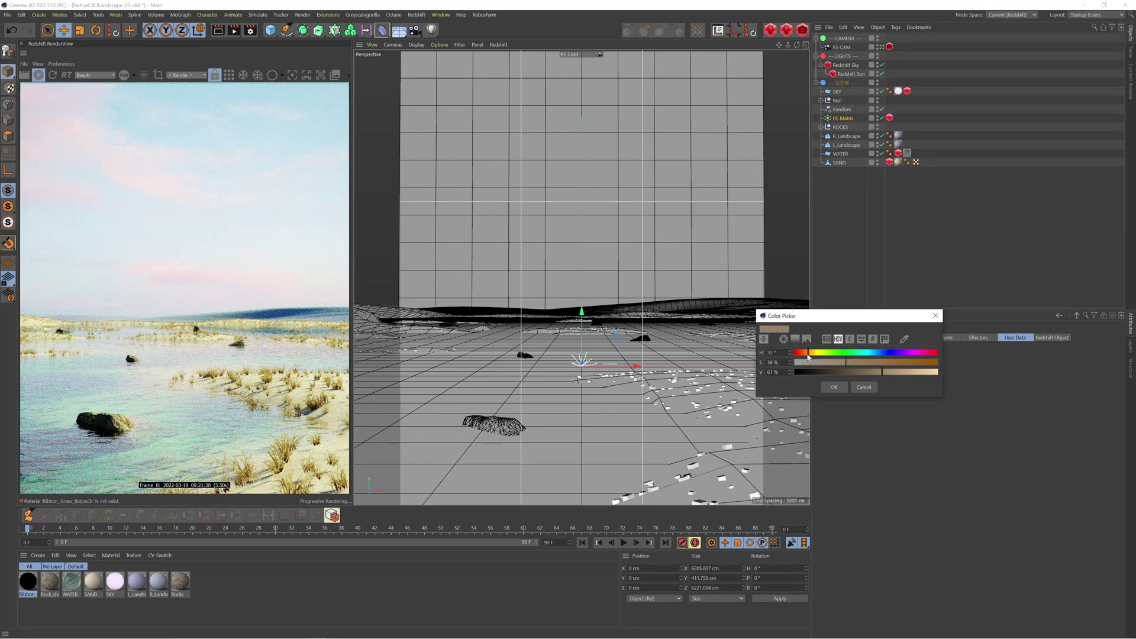
click(834, 388)
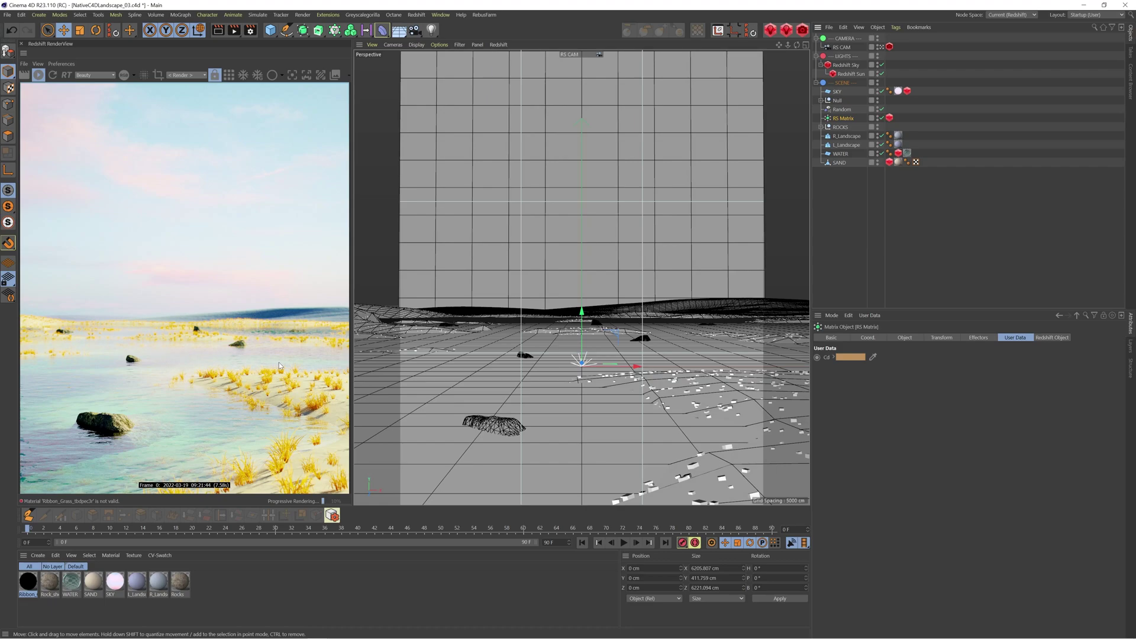
- Add a Plain effector to the RS Matrix and disable its Position transform
click(180, 15)
mouse_move(190, 29)
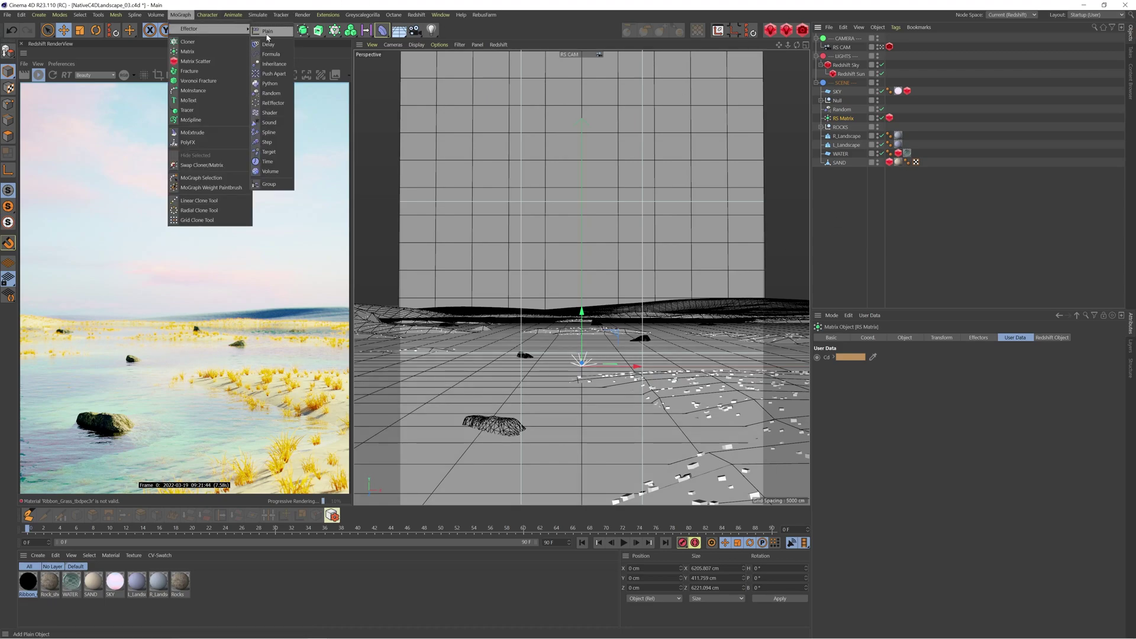
click(270, 39)
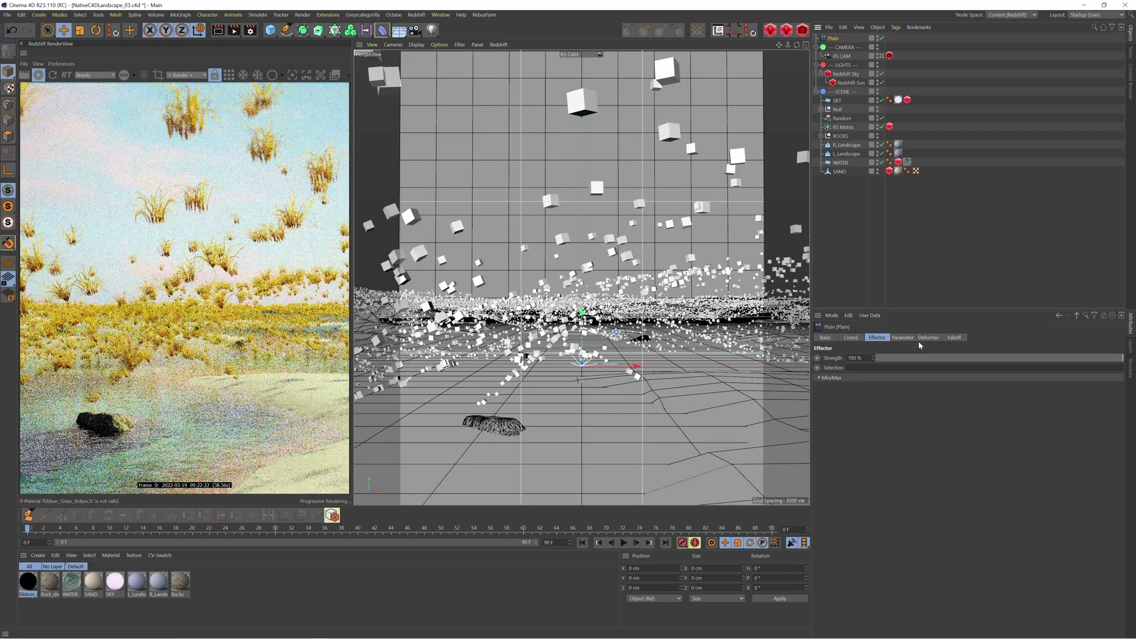
click(905, 340)
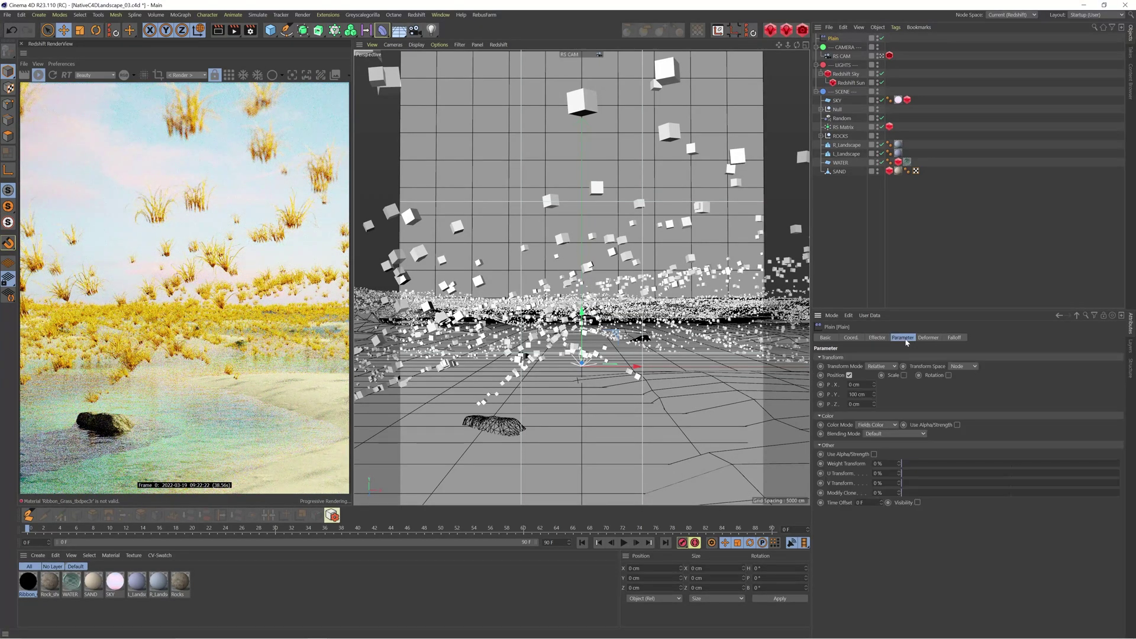
click(849, 375)
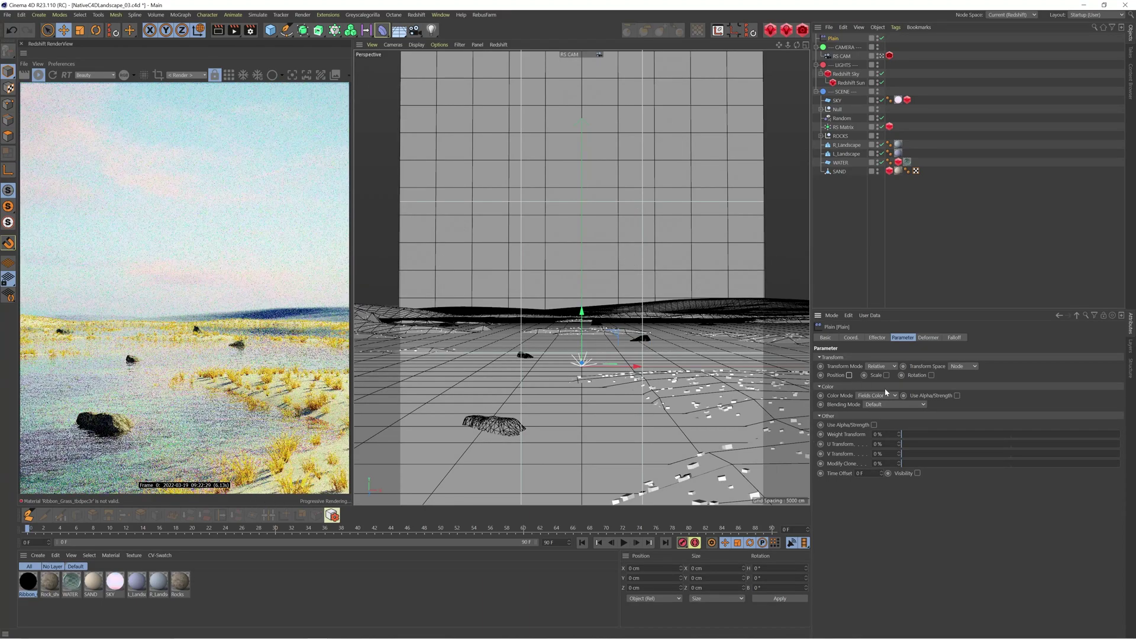
- Enable a Uniform Scale of -1 on the Plain effector and switch the effector off and on to compare the grass
click(886, 375)
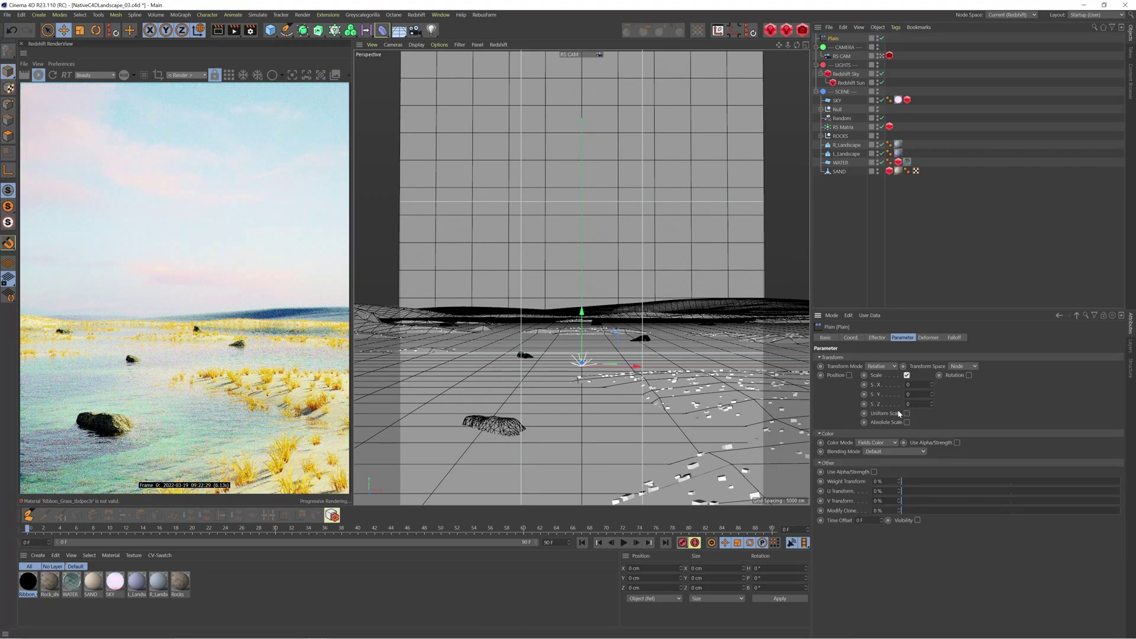
click(907, 385)
text(-1)
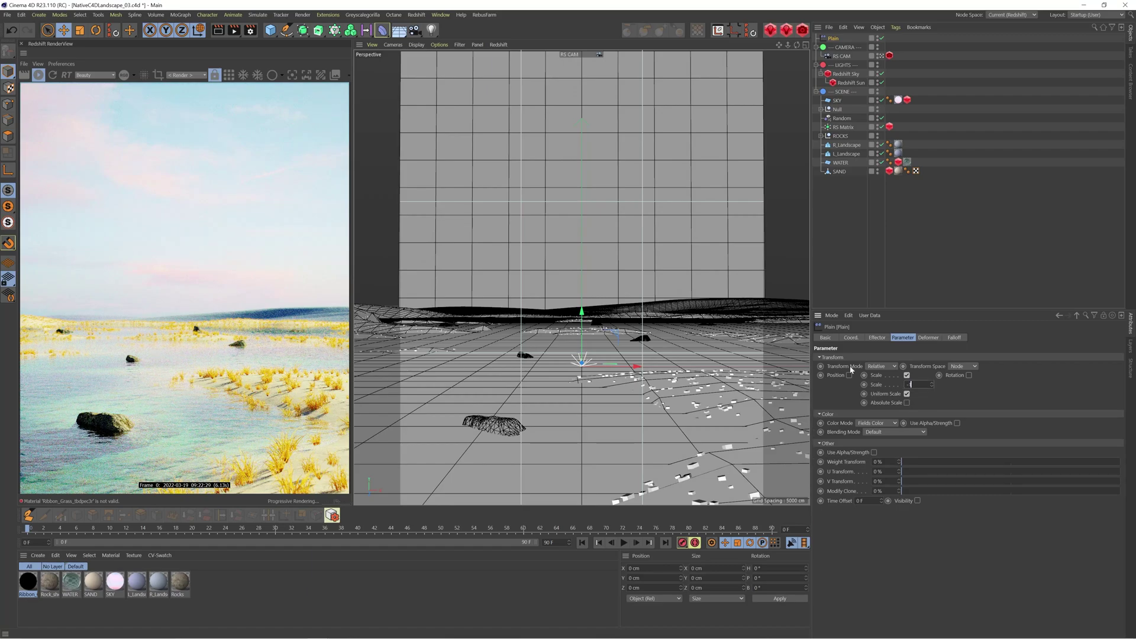
key(Return)
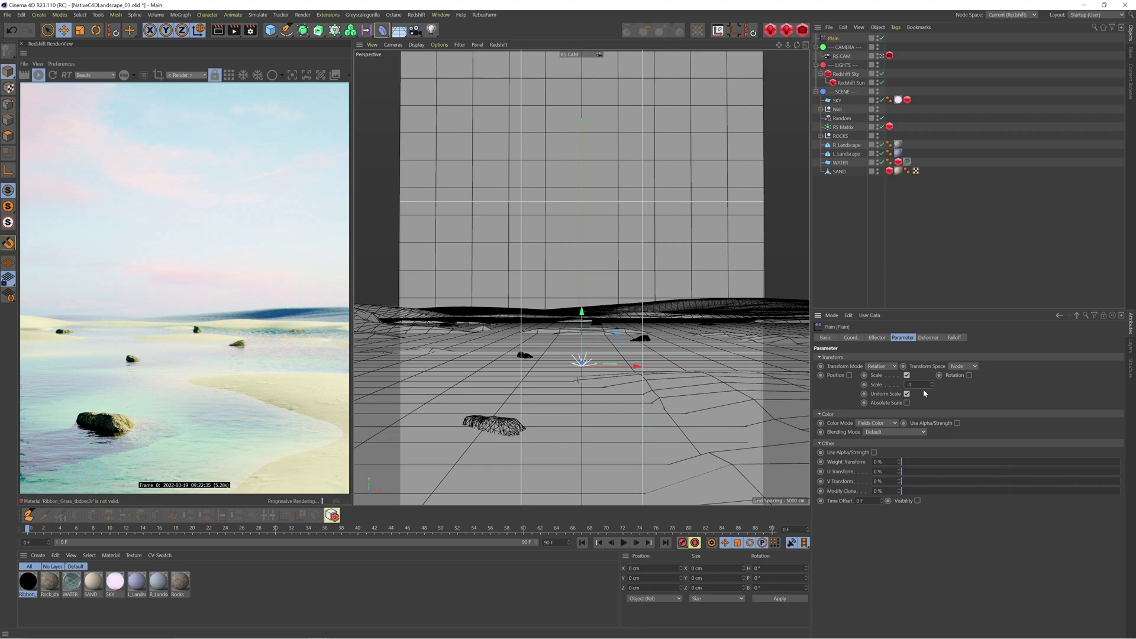
click(881, 38)
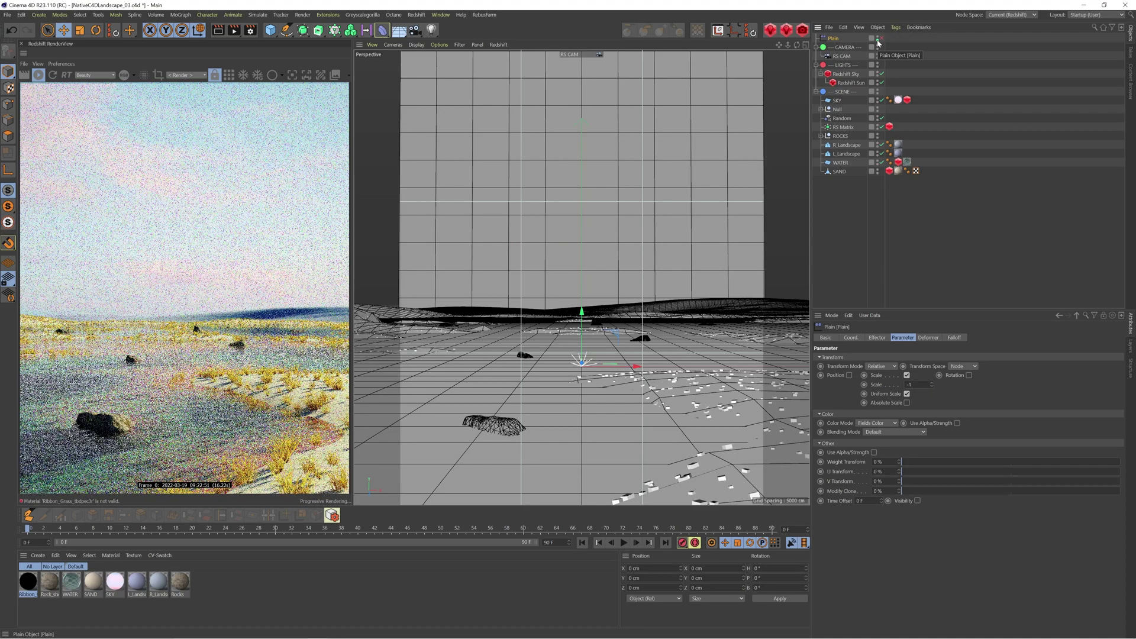
click(881, 39)
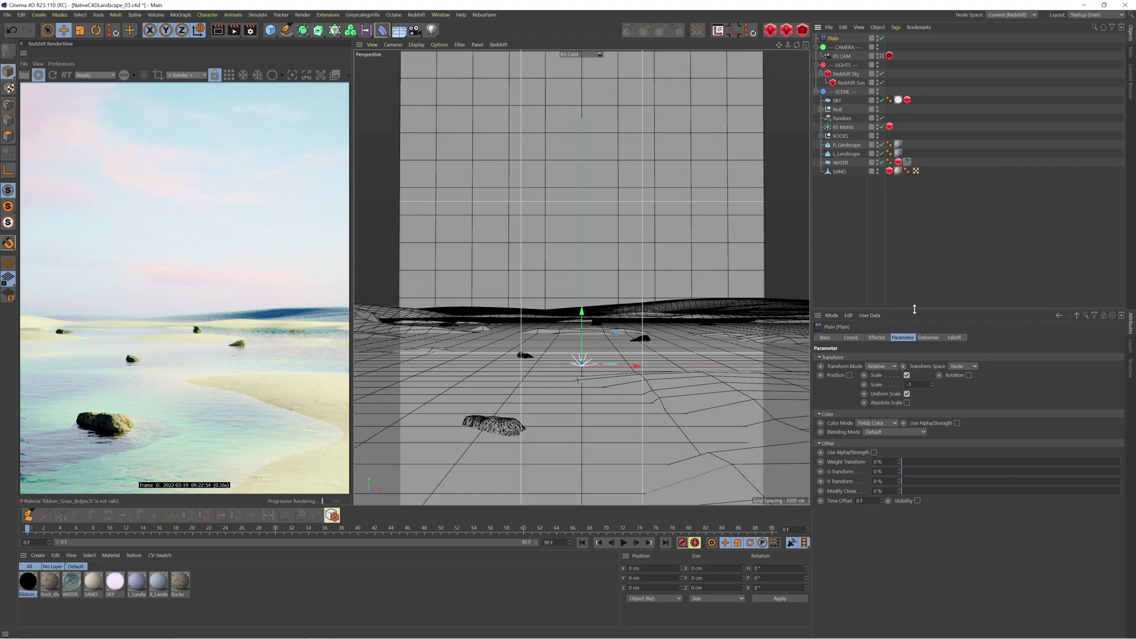
- Add a Linear Field to the Plain effector's falloff, with direction Y+ and a length of about 5 cm
click(954, 337)
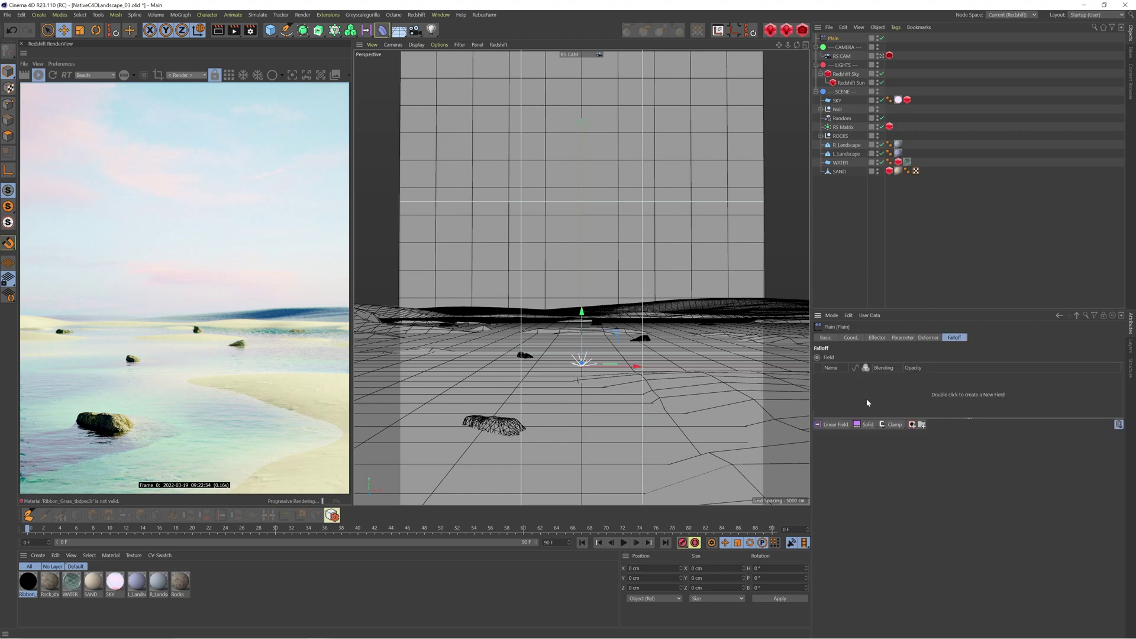
click(835, 424)
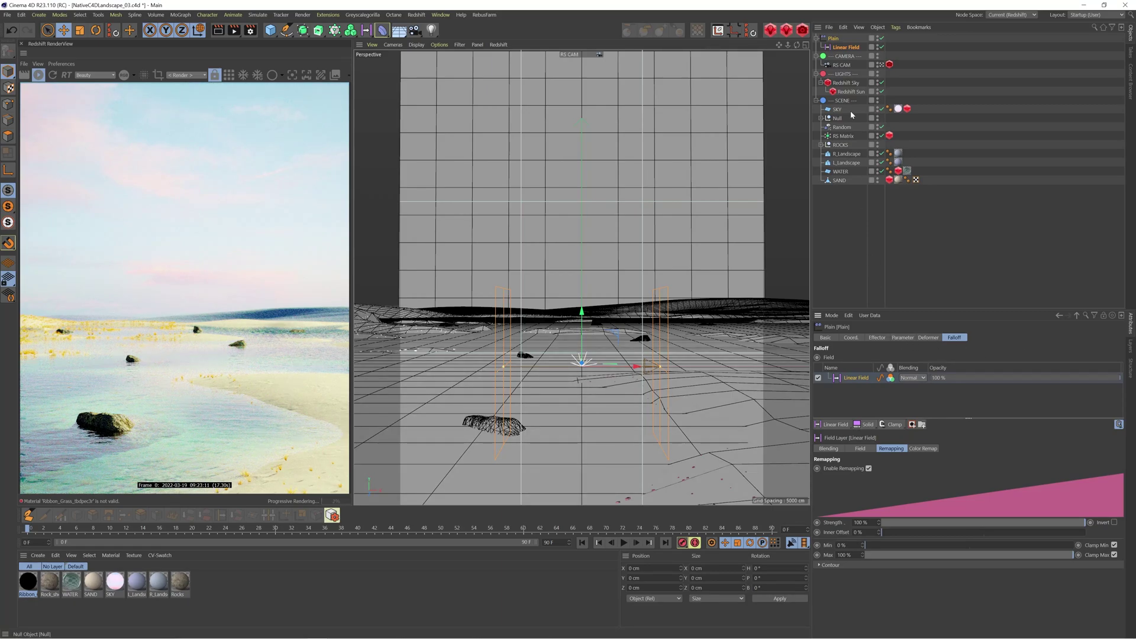
click(843, 47)
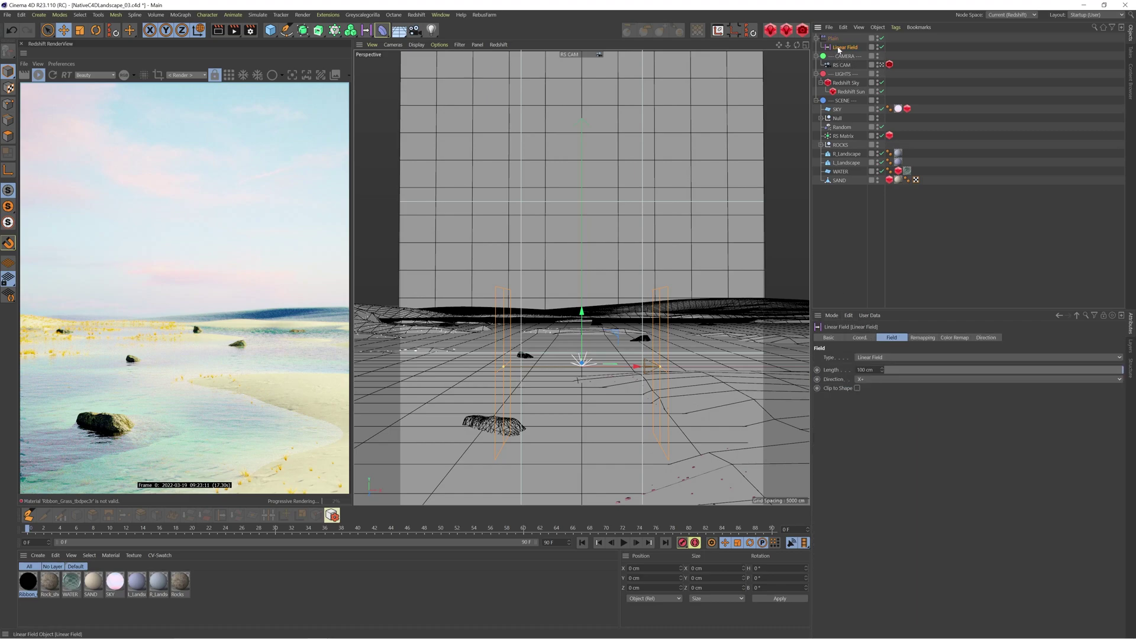
click(861, 379)
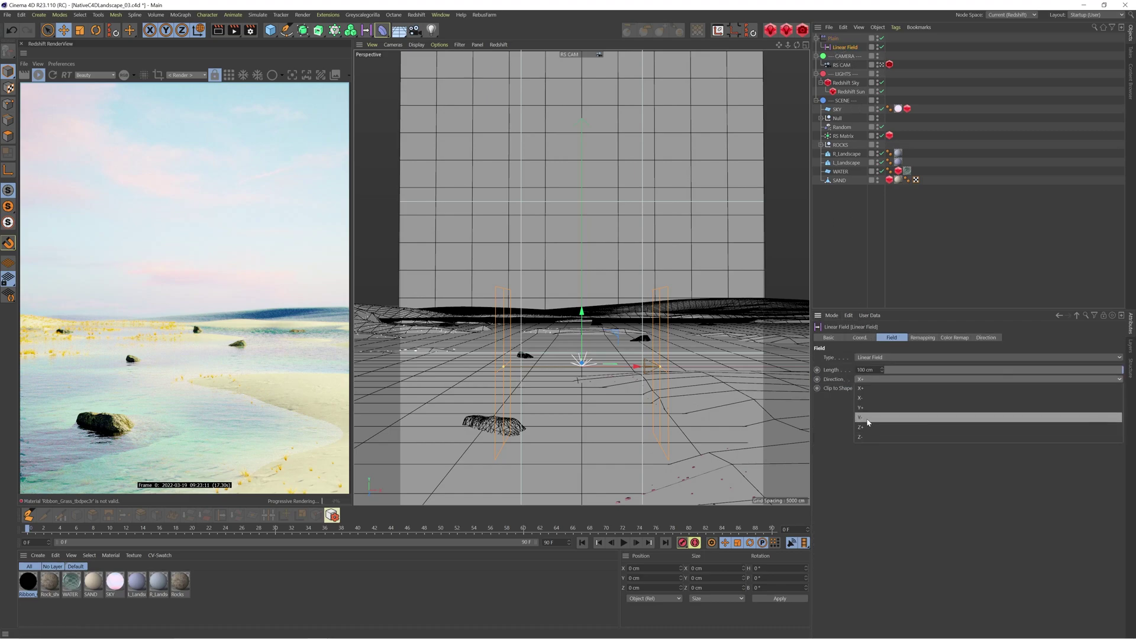
click(868, 408)
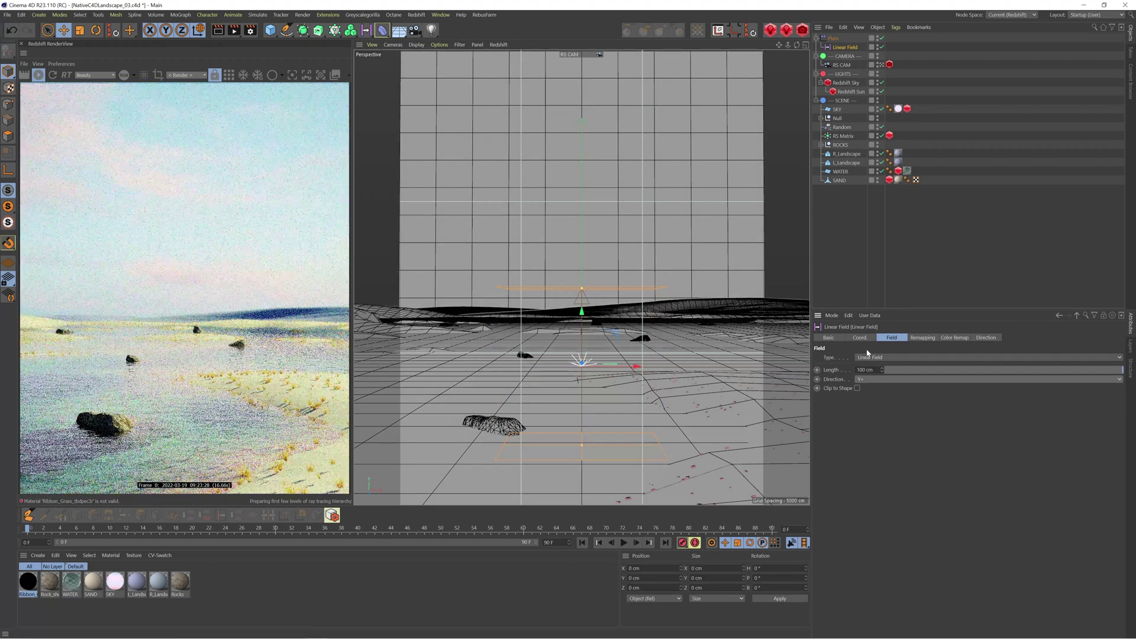
drag(1122, 370, 886, 377)
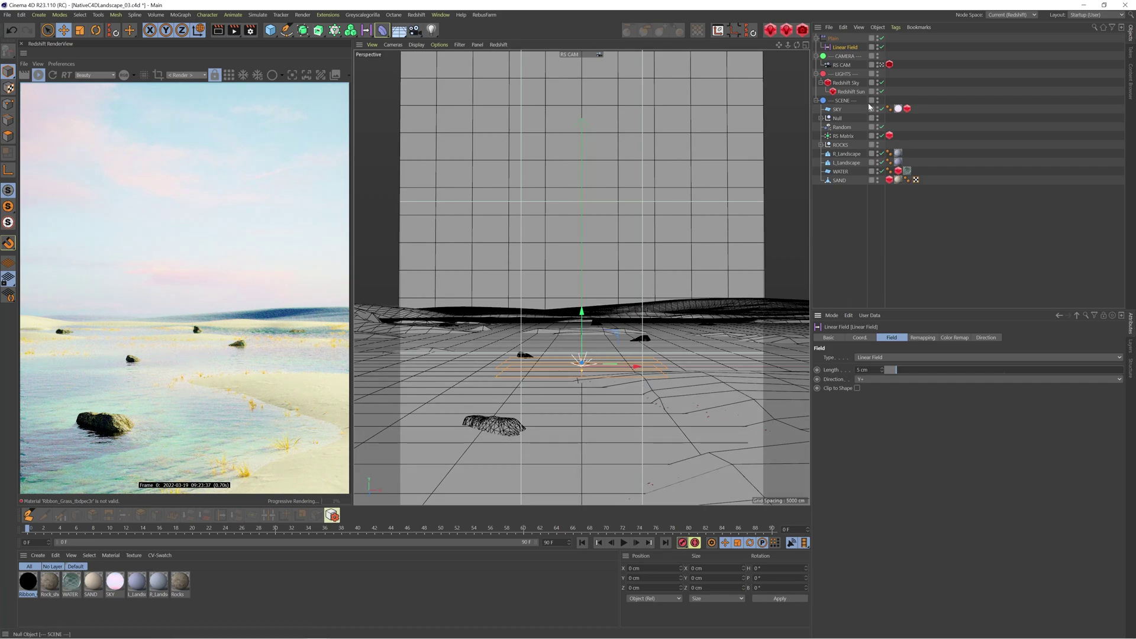
- Invert the Linear Field's remapping and lower the Plain effector with its field to about Y -15.7 cm
click(923, 338)
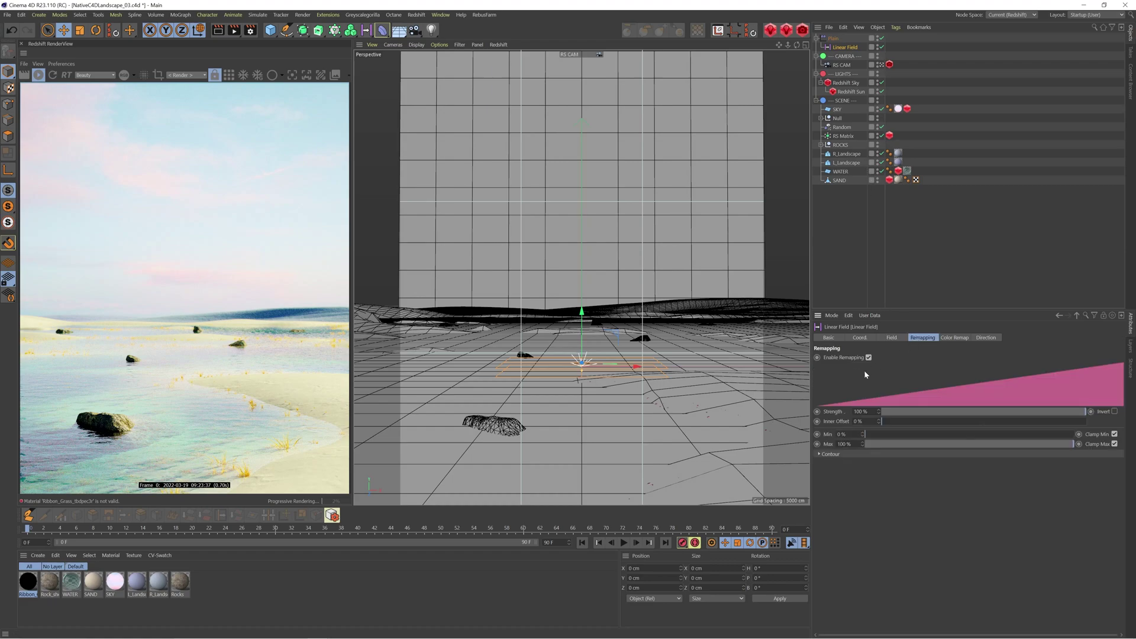
click(1115, 412)
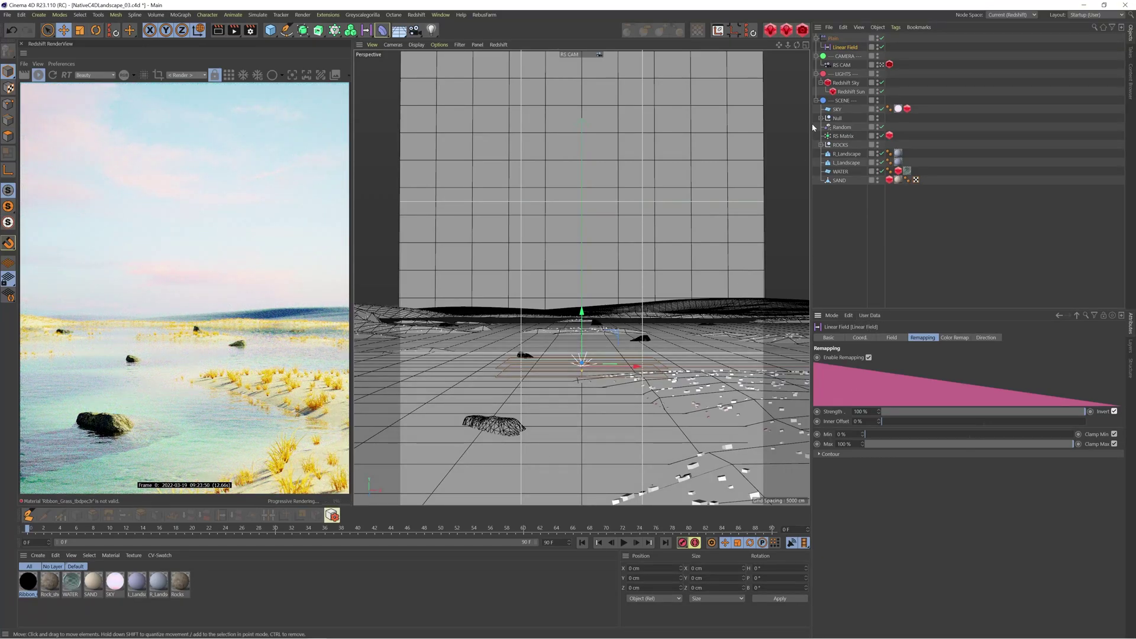
click(833, 38)
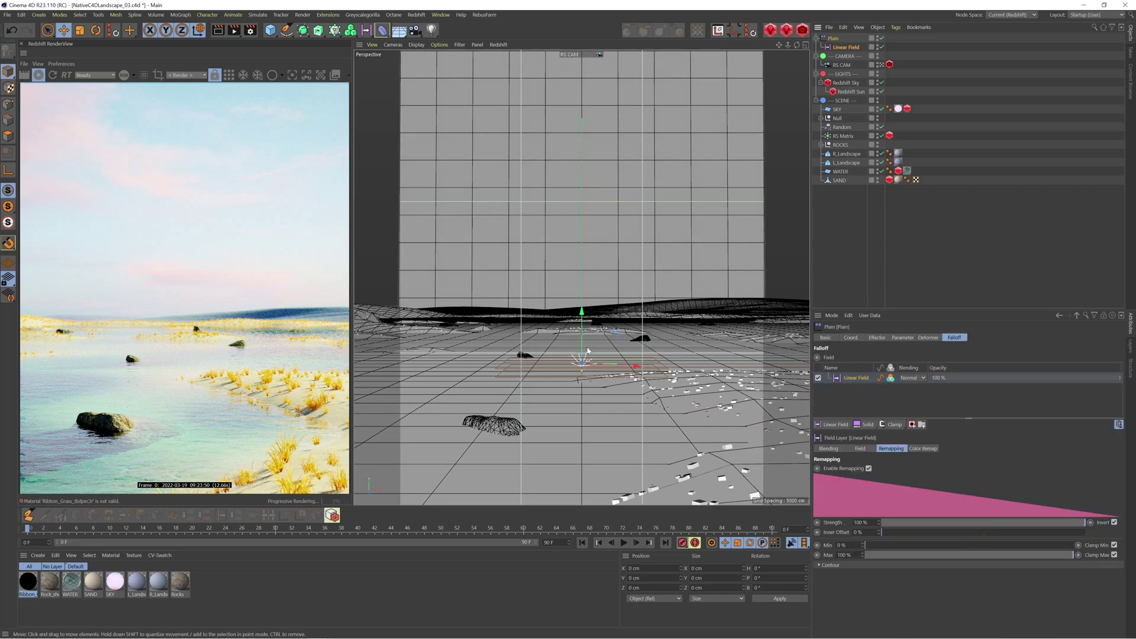
drag(585, 321, 586, 334)
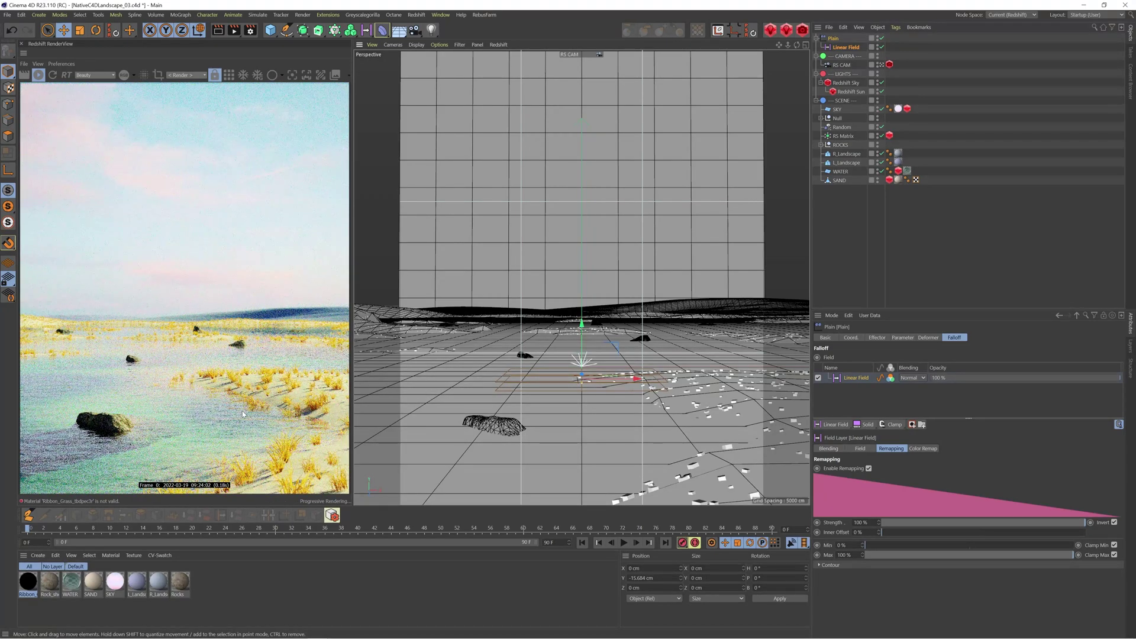
- Raise the Plain effector with its Linear Field to about Y 5.5 cm and delete the effector and its field
drag(583, 344, 583, 329)
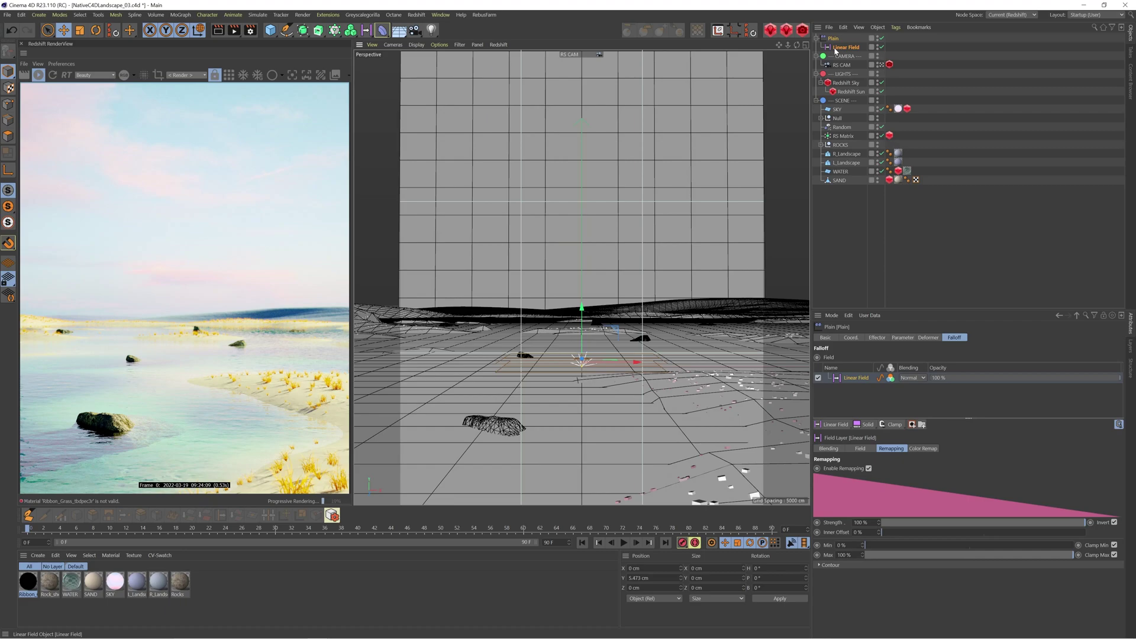
key(Delete)
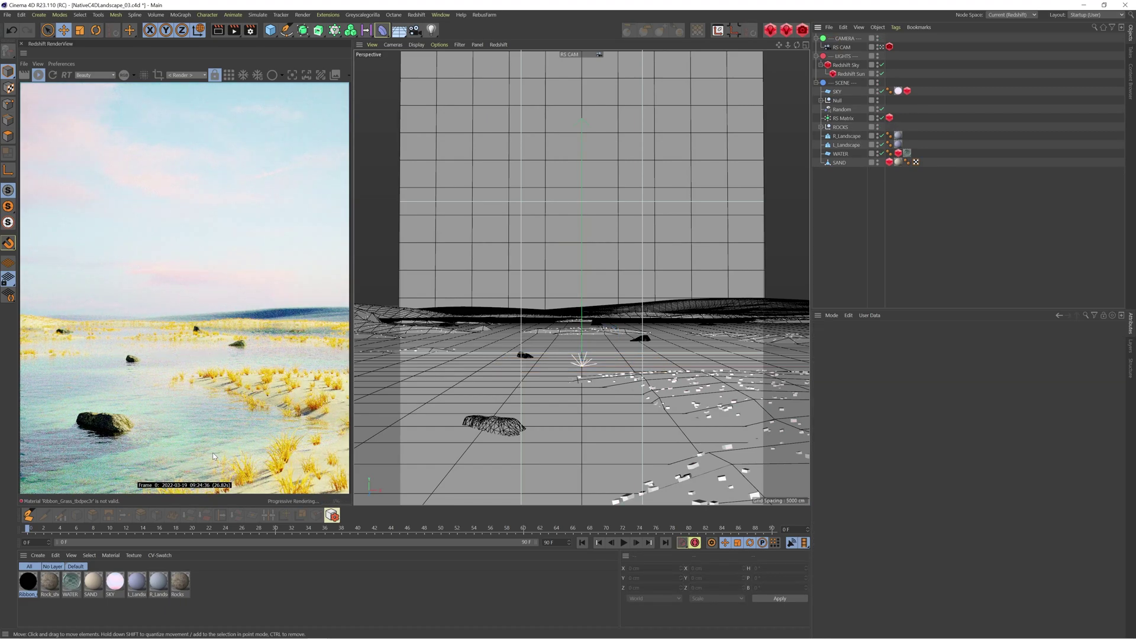
- Set the RS Matrix's clone count to 1000000 and view the custom objects assigned in its Redshift Object tag
click(841, 119)
click(905, 337)
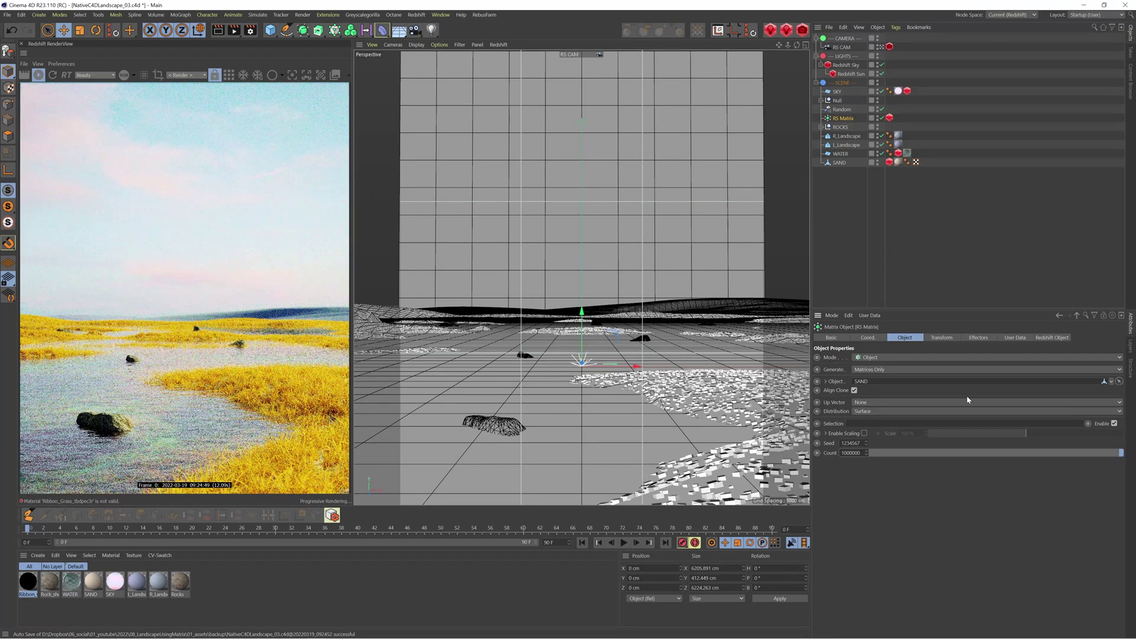
click(890, 117)
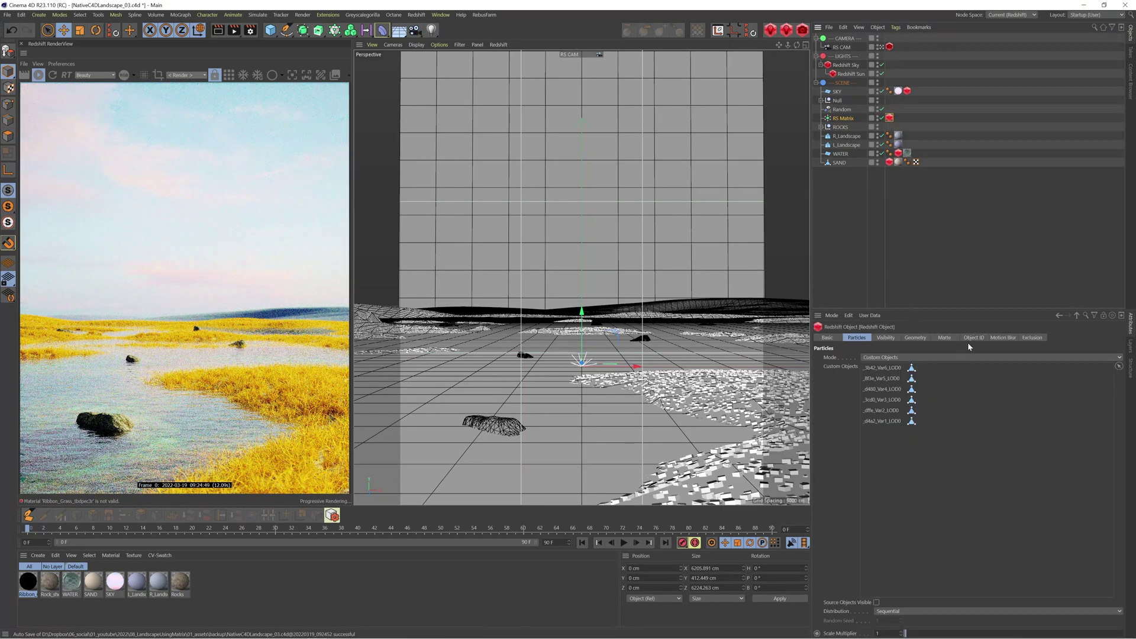
- Set the RS Matrix's Cd user data color to a pale beige of HSV 32°, 27%, 74%
click(843, 117)
click(1015, 337)
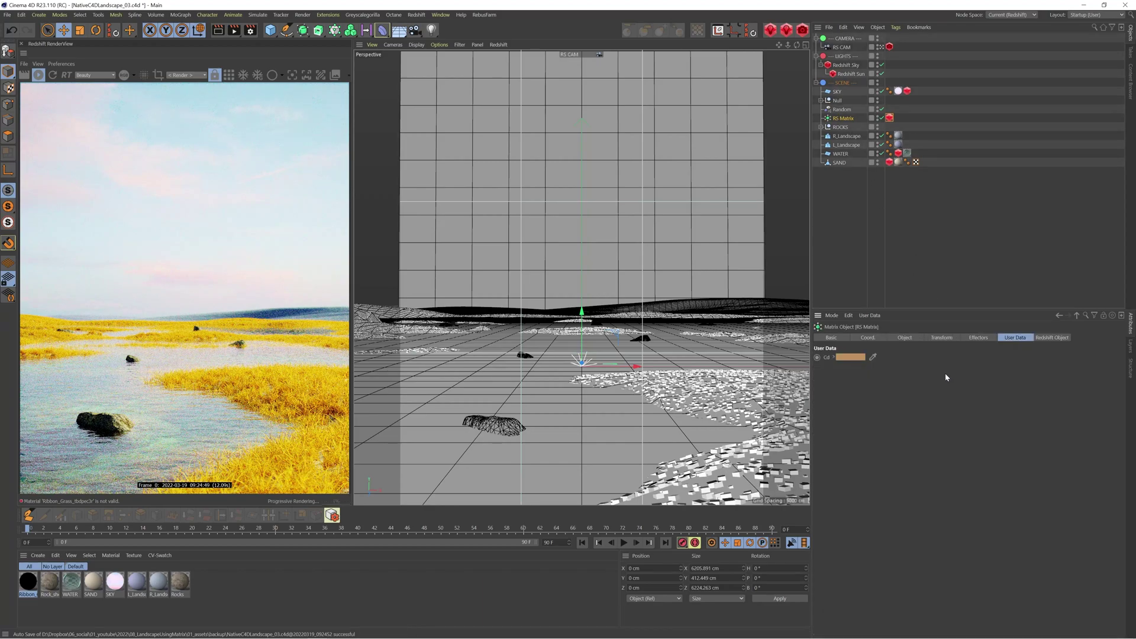
click(851, 358)
mouse_move(852, 361)
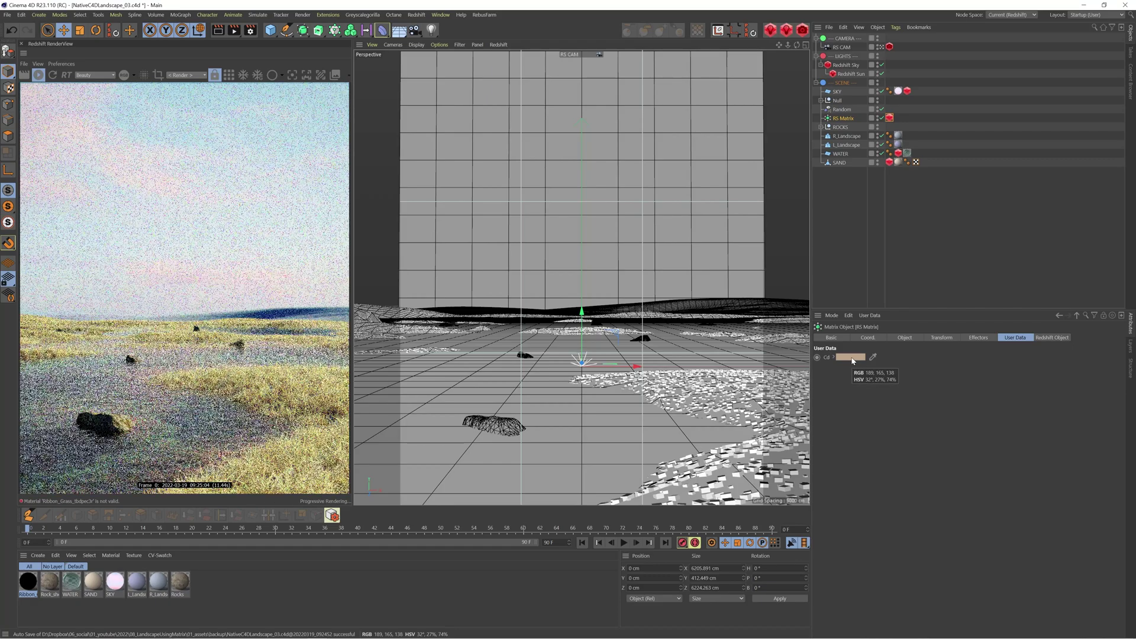
- Change the RS Matrix's Cd user data color to a darker, redder brown of about H 21°, S 31%, V 62%
click(852, 358)
drag(891, 378, 885, 375)
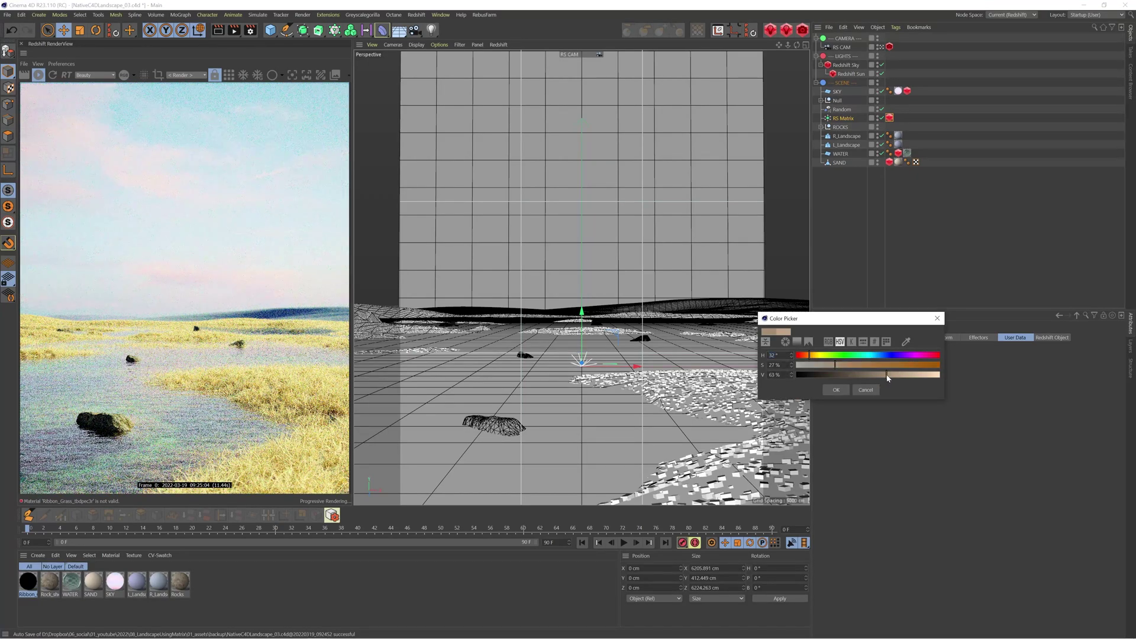
click(840, 366)
click(805, 355)
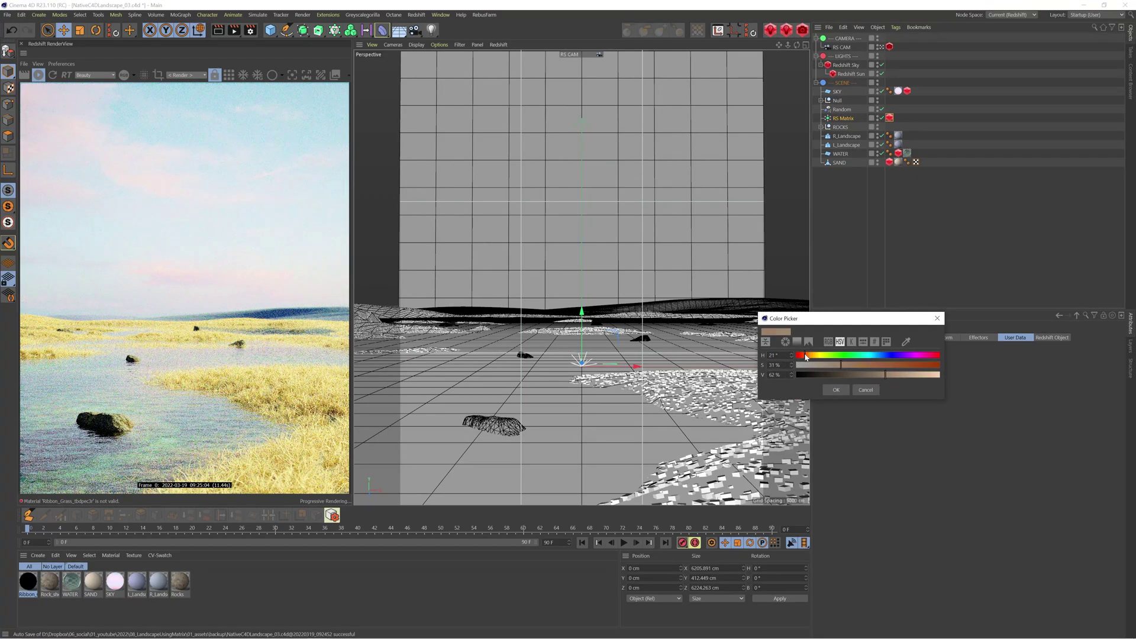
click(834, 390)
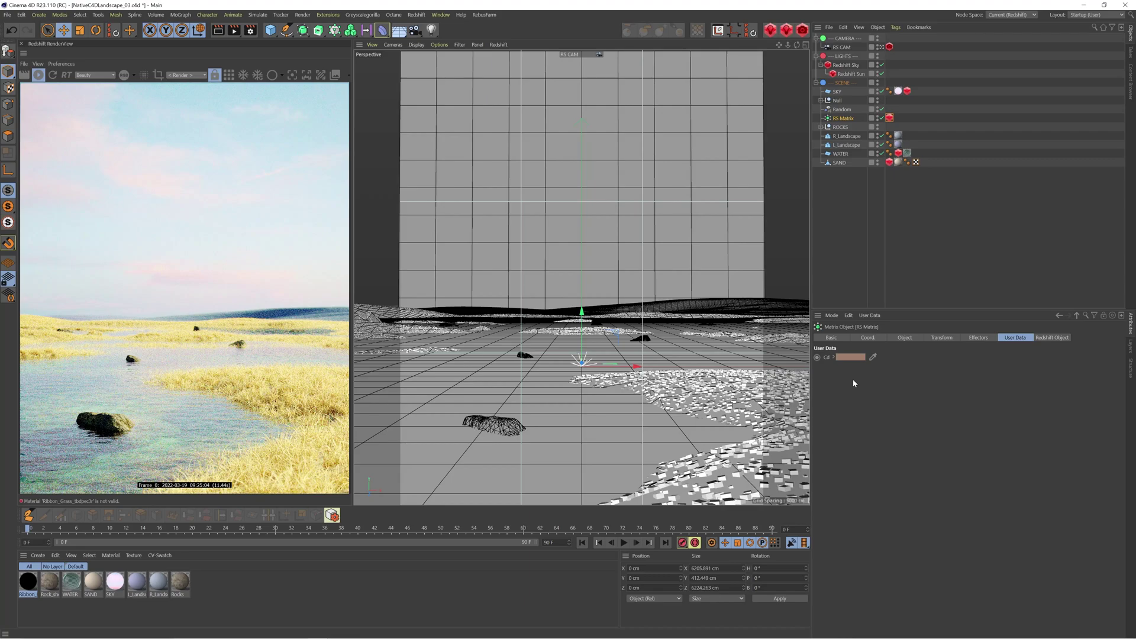